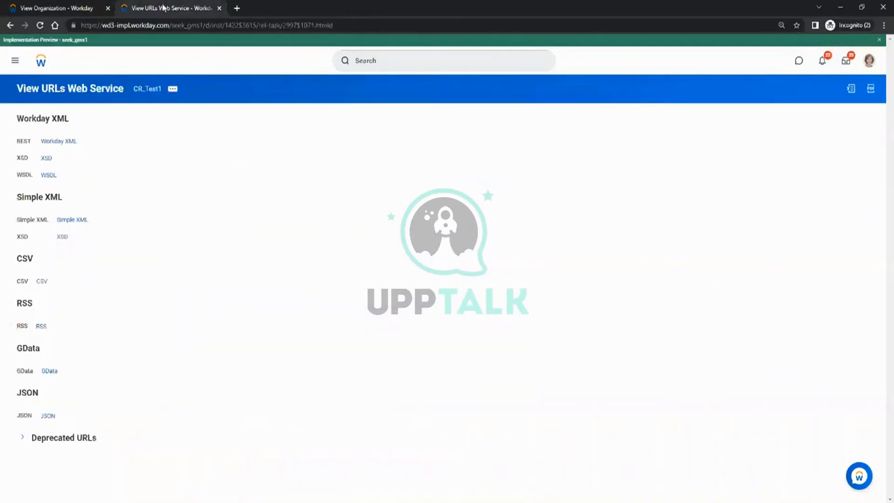
# Launch Create Calculated Field from the recent 'creat calc fiel' search and list its functions.
pyautogui.click(372, 61)
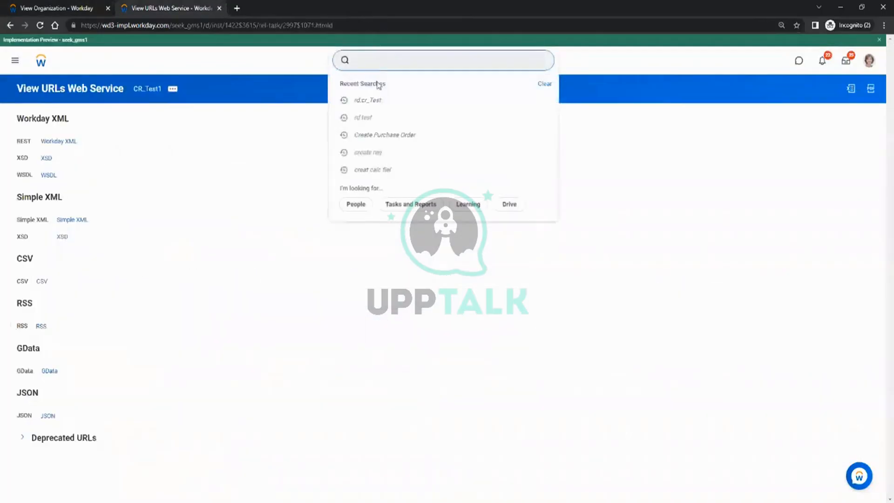
pyautogui.click(386, 171)
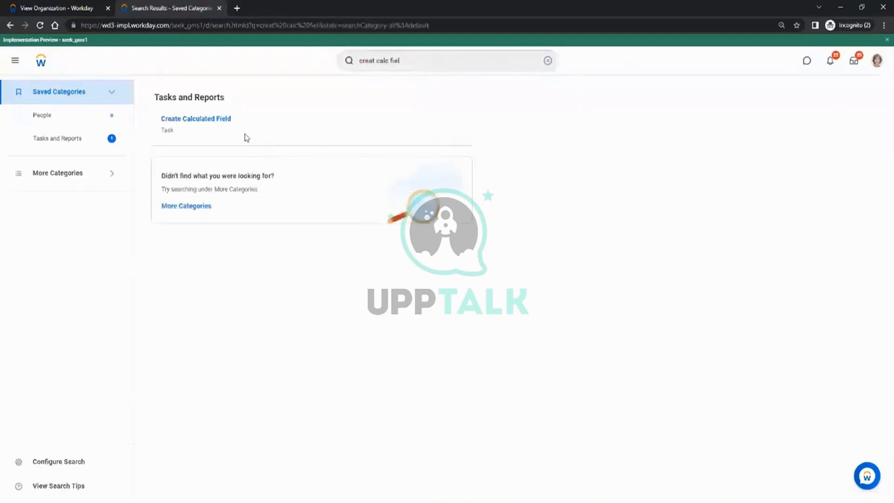
pyautogui.click(199, 122)
pyautogui.click(416, 190)
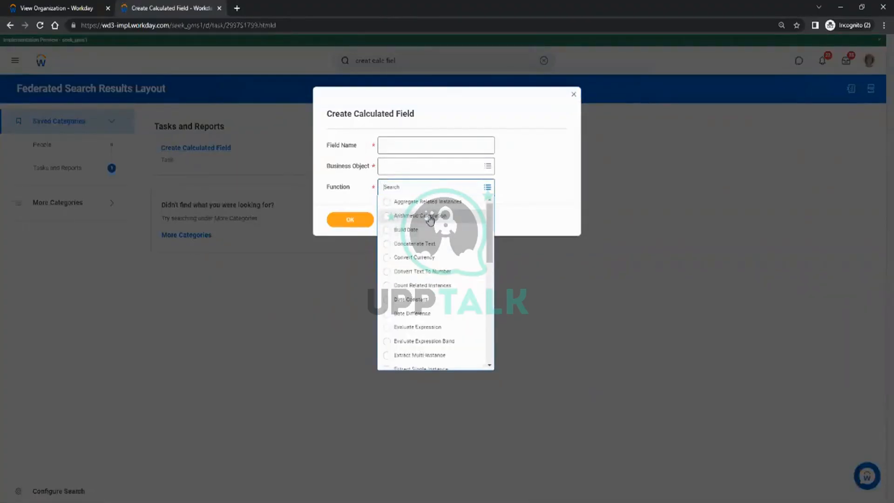
# Create an Arithmetic Calculation field named CF_Test_Arith on the Worker business object.
pyautogui.click(432, 217)
pyautogui.click(402, 145)
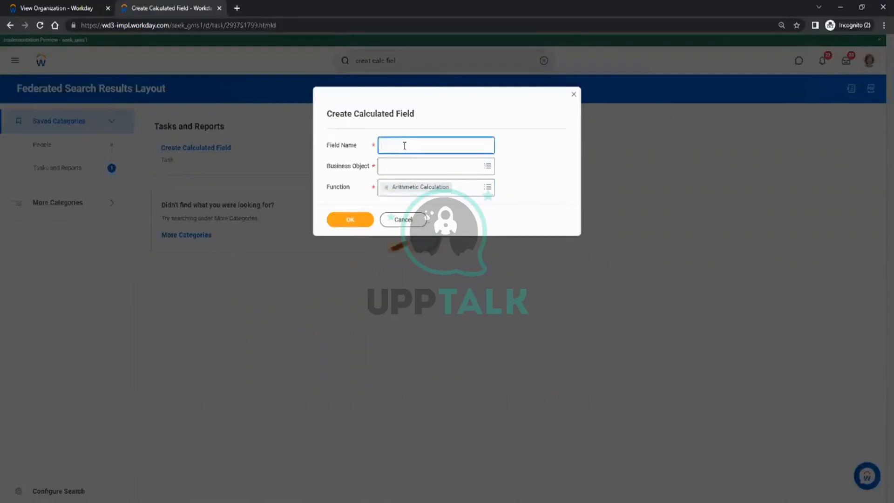
pyautogui.write('CF')
pyautogui.write('_Test')
pyautogui.write('est')
pyautogui.write('_Arith')
pyautogui.click(406, 167)
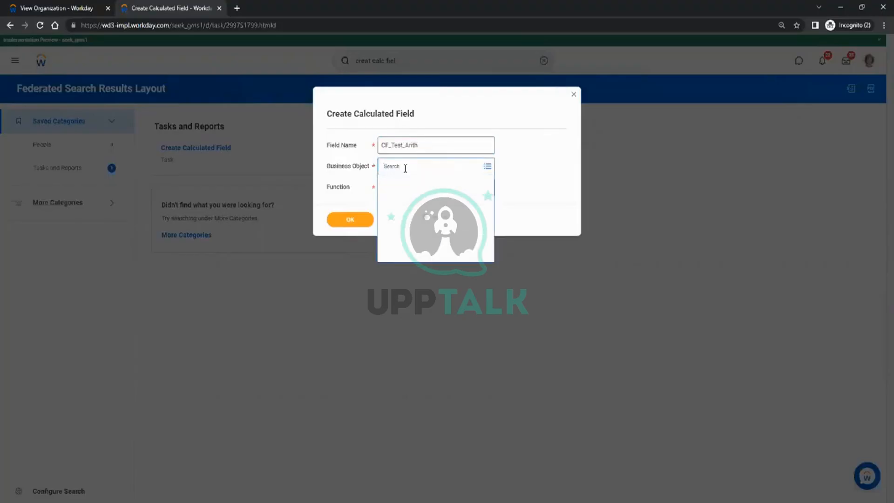
pyautogui.write('worker')
pyautogui.press('Return')
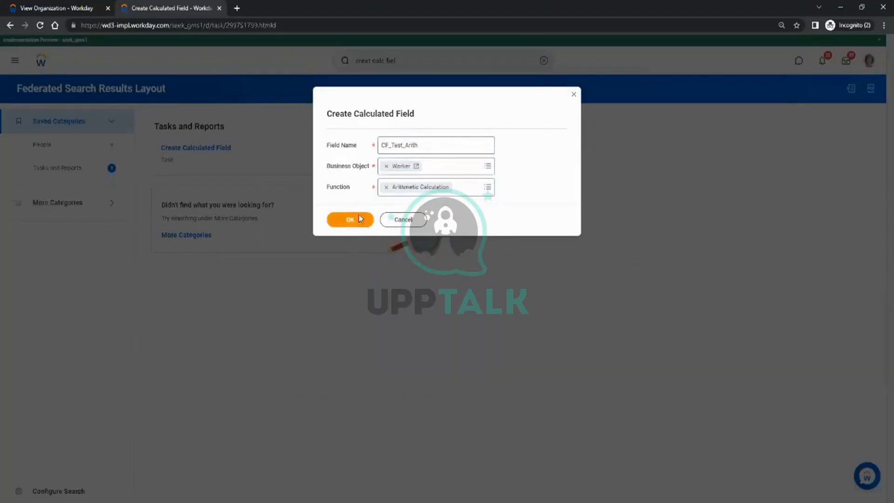
pyautogui.click(360, 219)
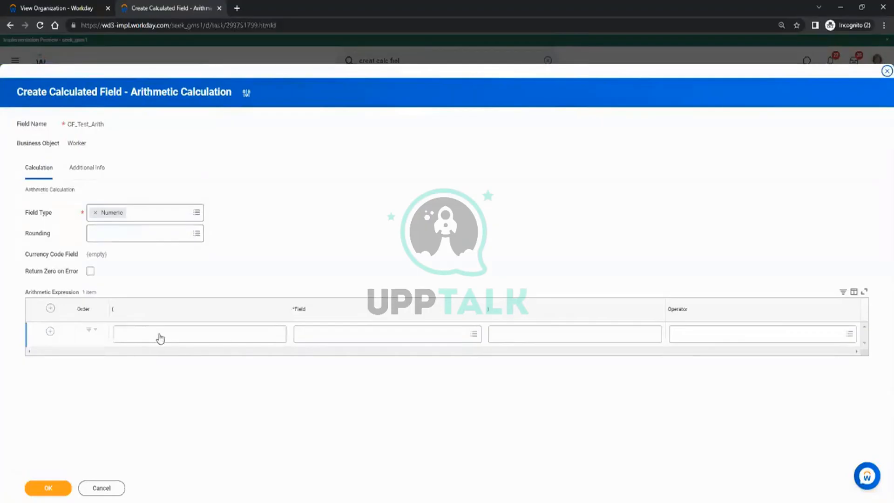
# Set the first expression row to Salary Plan - Annual Amount with the * (Multiply) operator.
pyautogui.click(308, 338)
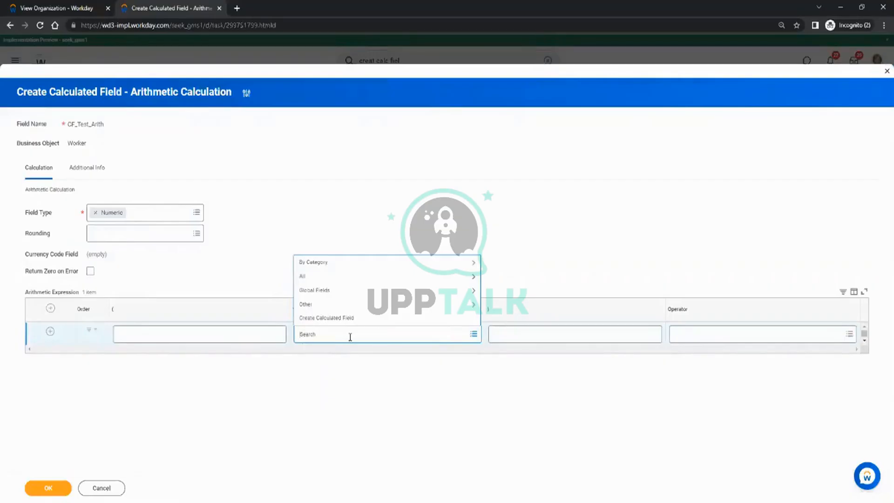
pyautogui.write('b')
pyautogui.press('BackSpace')
pyautogui.write('salary')
pyautogui.press('Return')
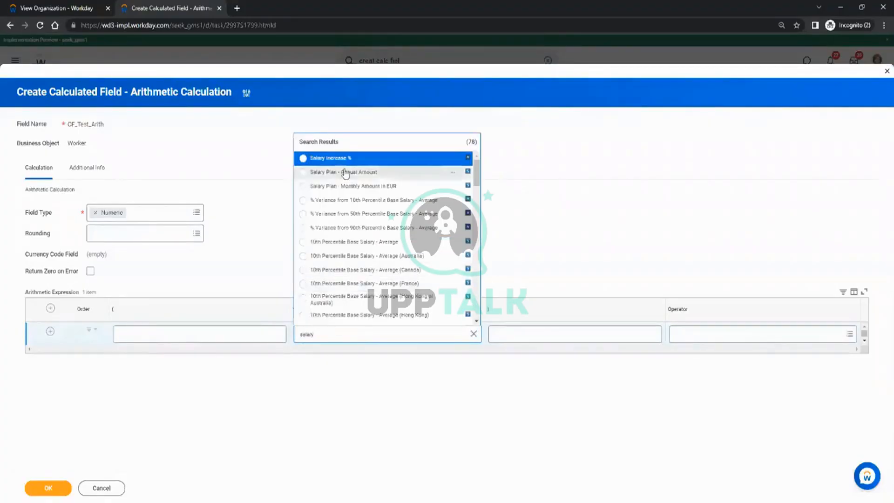
pyautogui.click(351, 178)
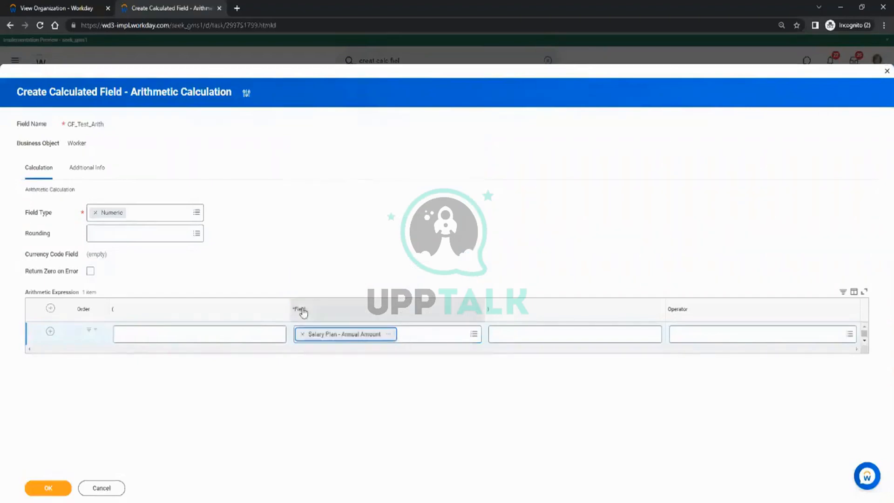
pyautogui.click(570, 332)
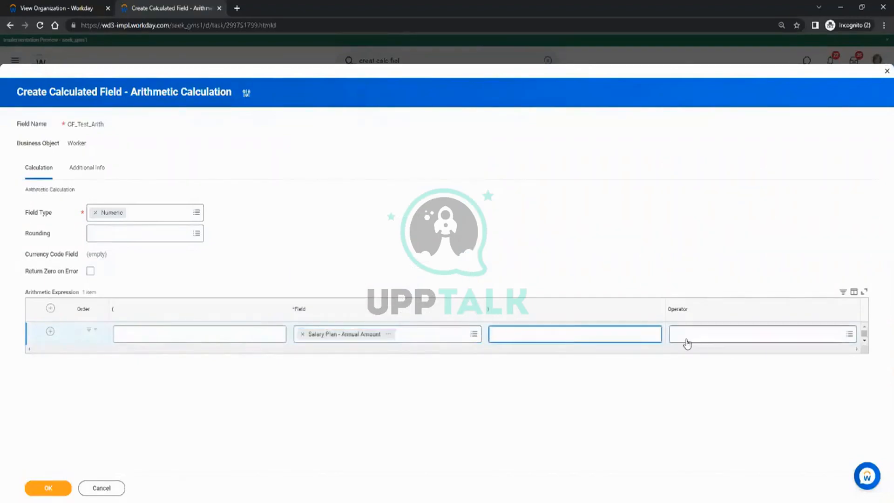
pyautogui.click(705, 342)
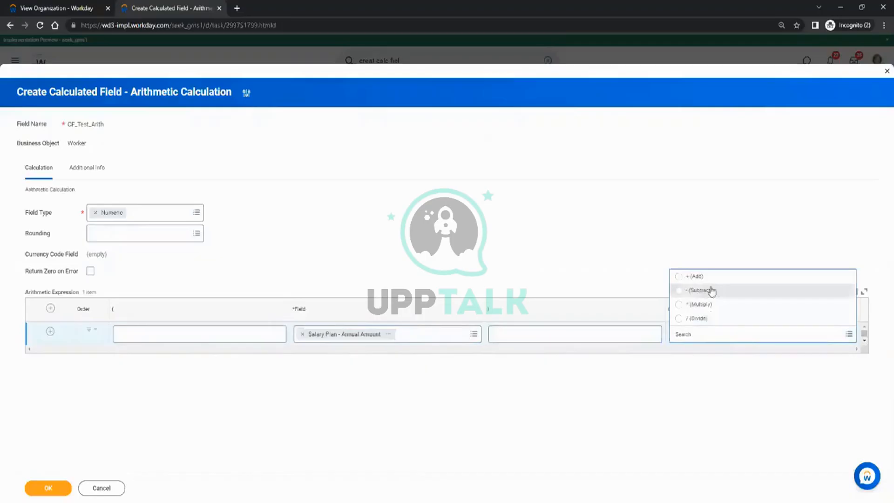
pyautogui.click(707, 305)
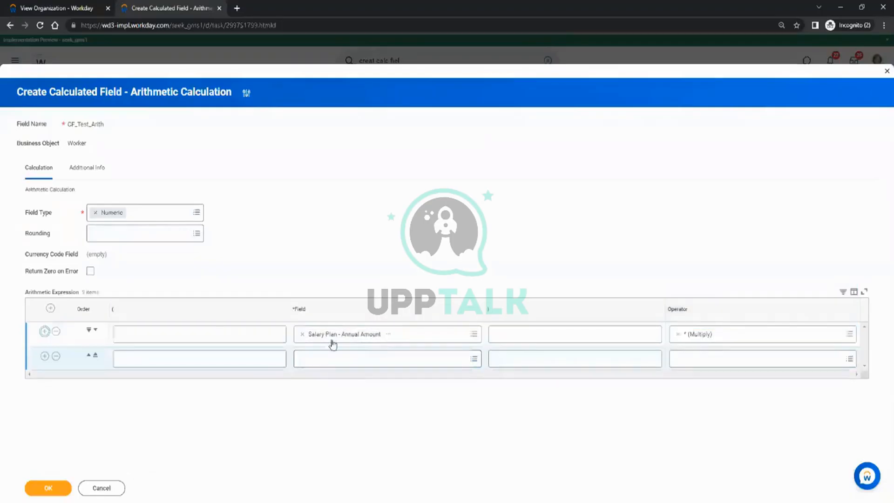
# Add a second row using Benefits Annual Rate with no operator, then cancel the field.
pyautogui.click(325, 361)
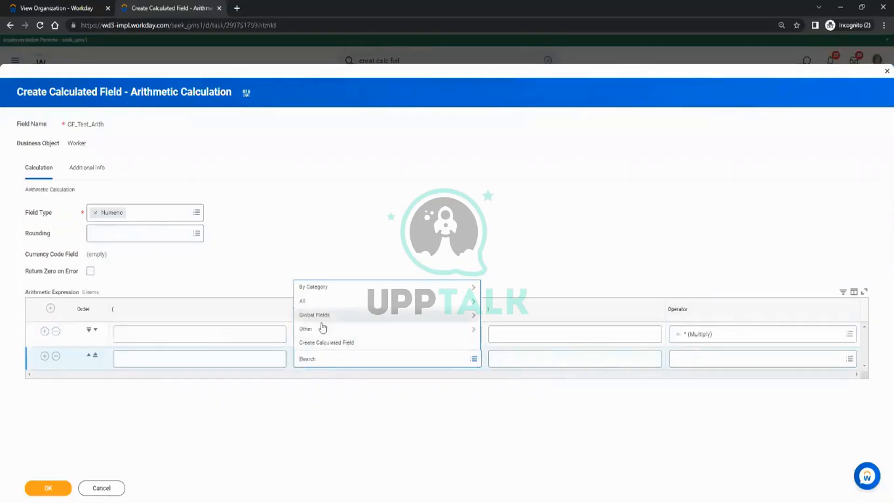
pyautogui.write('ww')
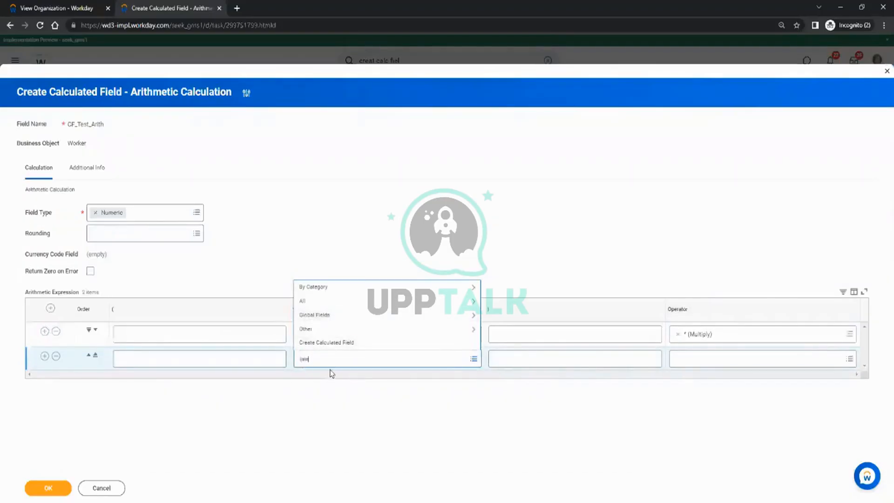
pyautogui.write('ate')
pyautogui.press('Return')
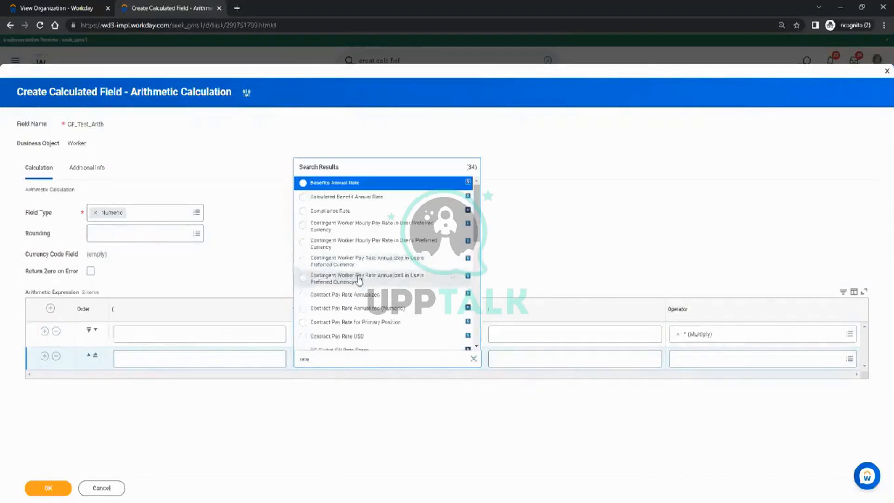
pyautogui.click(341, 183)
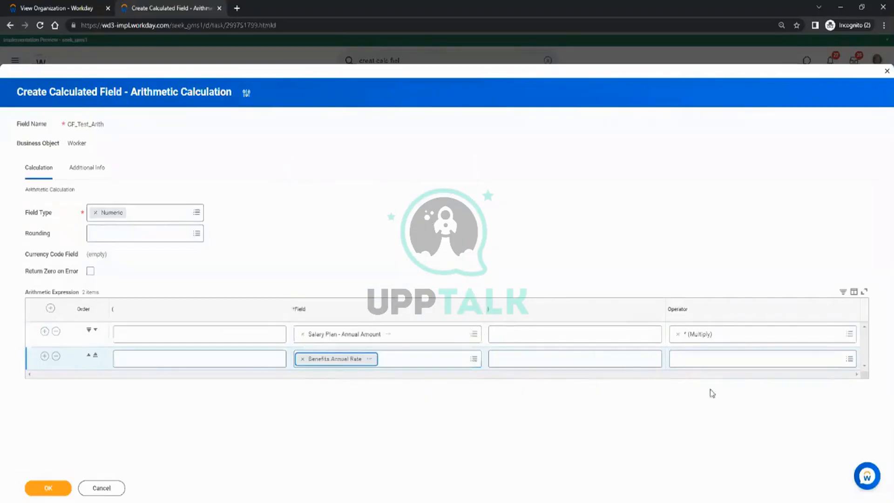
pyautogui.click(723, 361)
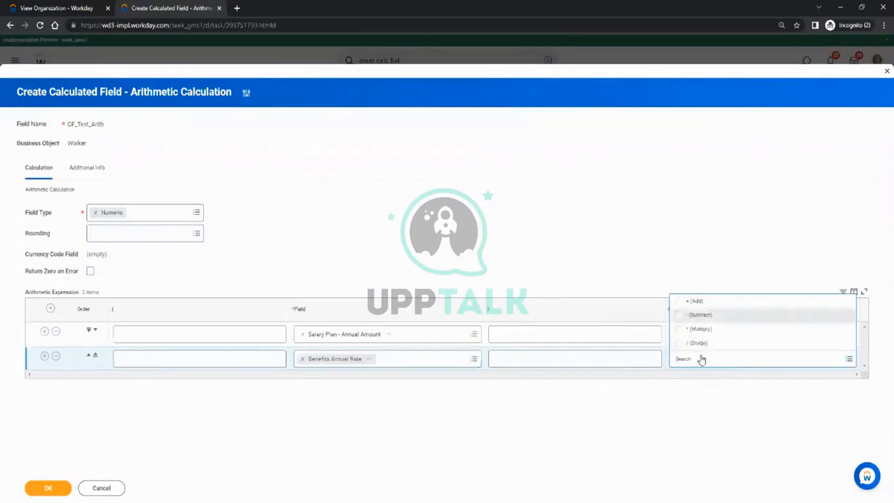
pyautogui.click(342, 382)
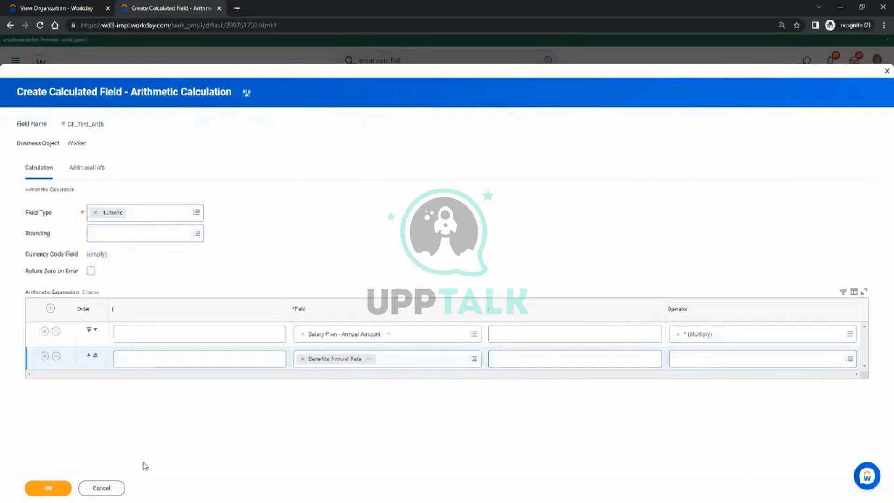
pyautogui.click(100, 488)
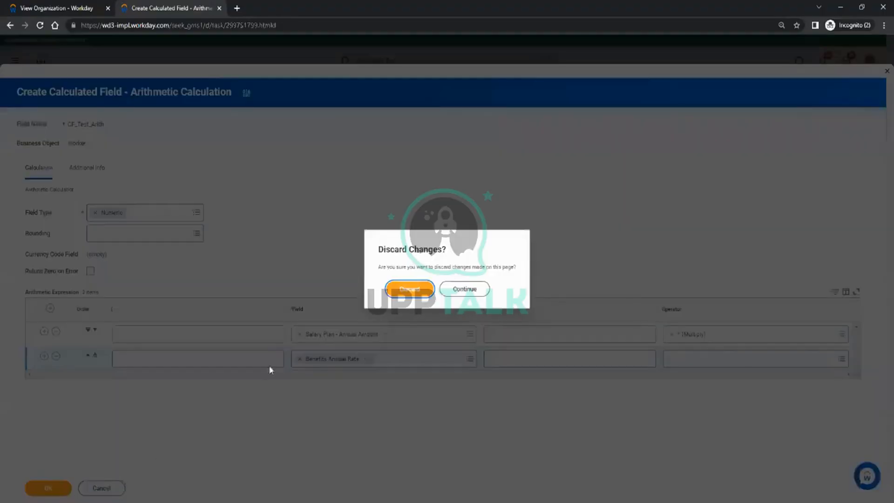
# Discard the unsaved arithmetic field and search Workday for rd:cr_Test reports.
pyautogui.click(410, 290)
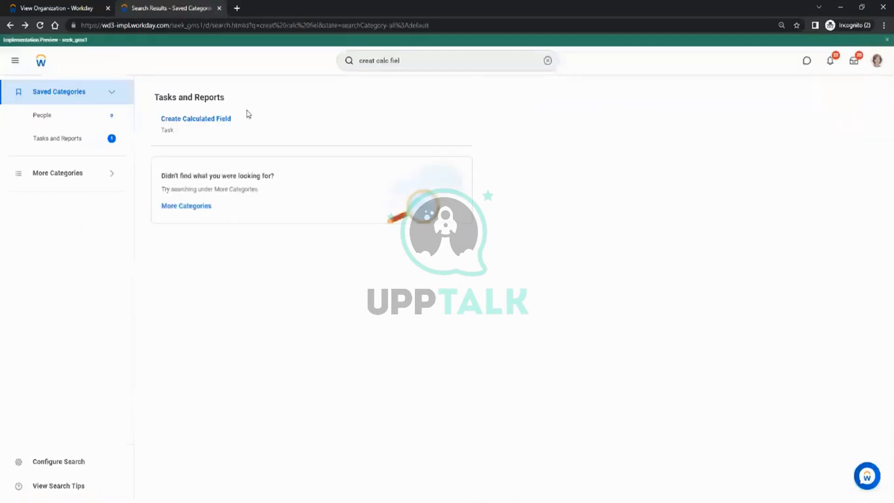
pyautogui.click(59, 8)
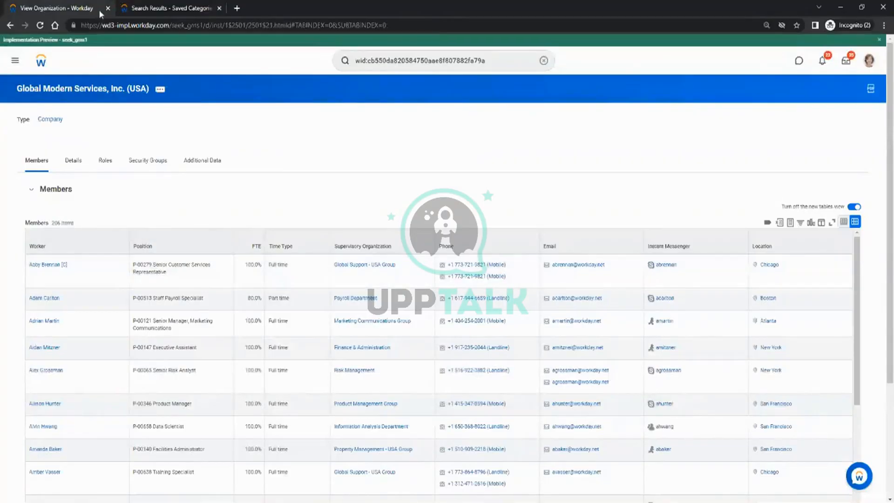
pyautogui.click(494, 55)
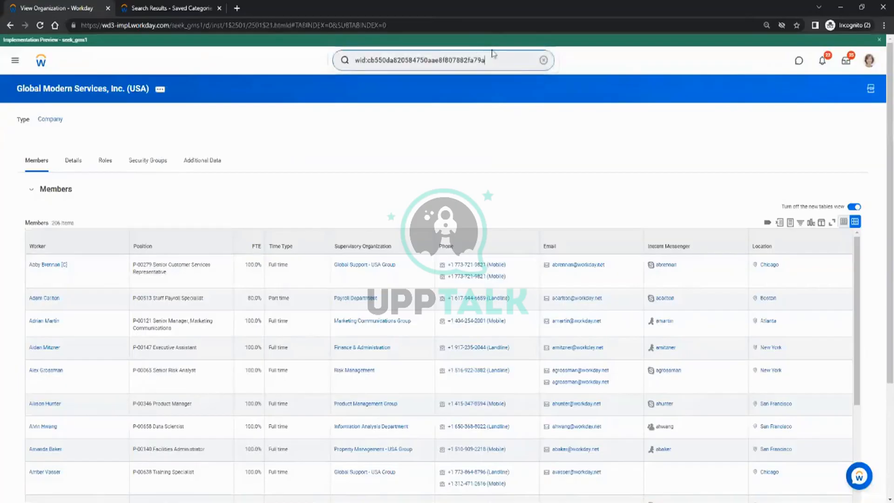
pyautogui.moveTo(499, 61); pyautogui.dragTo(243, 37)
pyautogui.write('rd')
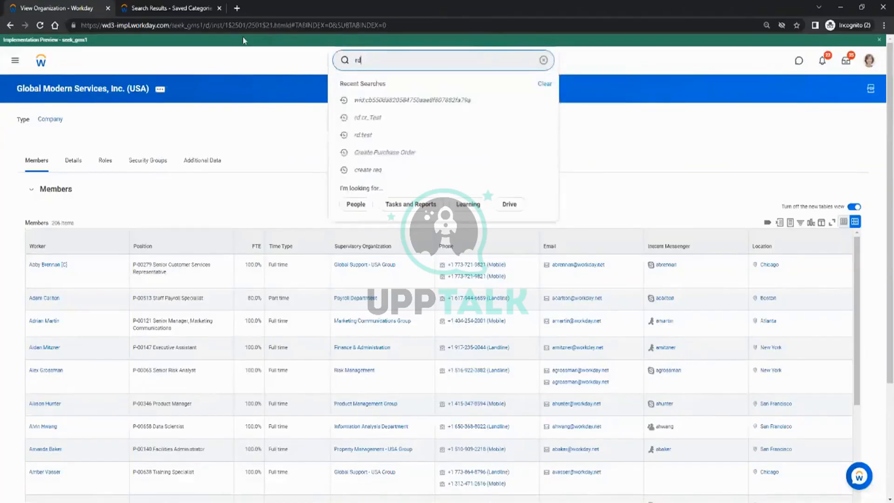
pyautogui.write(':cr_Test')
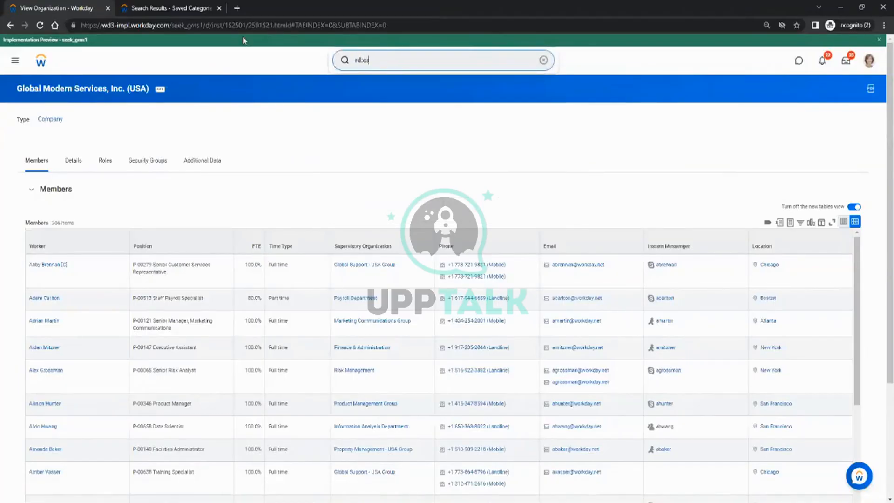
pyautogui.press('Return')
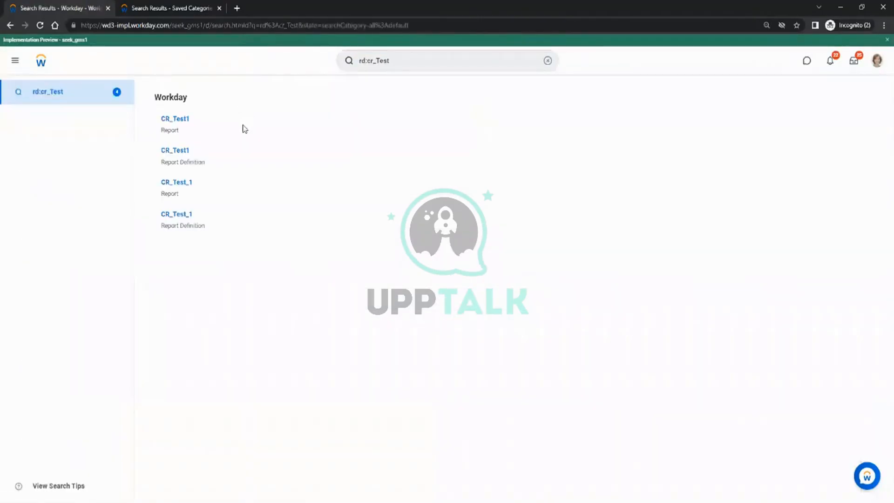
# Run CR_Test1 from the search results to view its 22 worker rows.
pyautogui.click(182, 120)
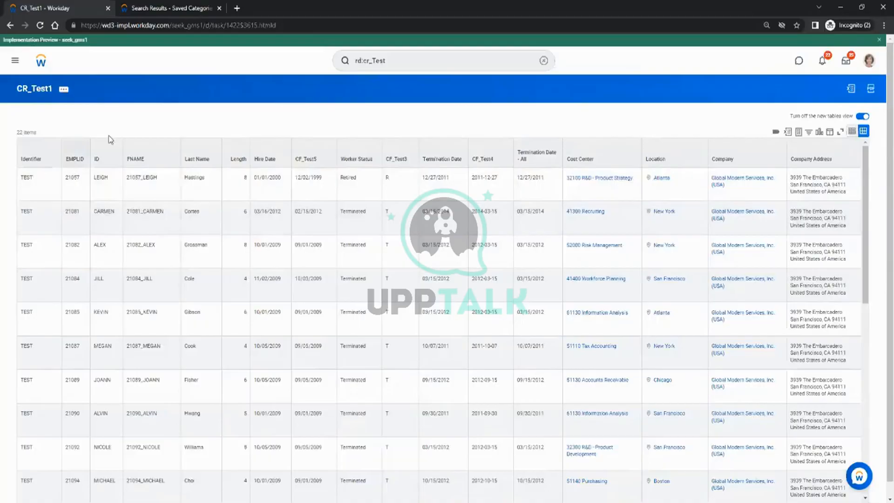
# Reopen Create Calculated Field and name the new field CF_TestT/F.
pyautogui.click(189, 7)
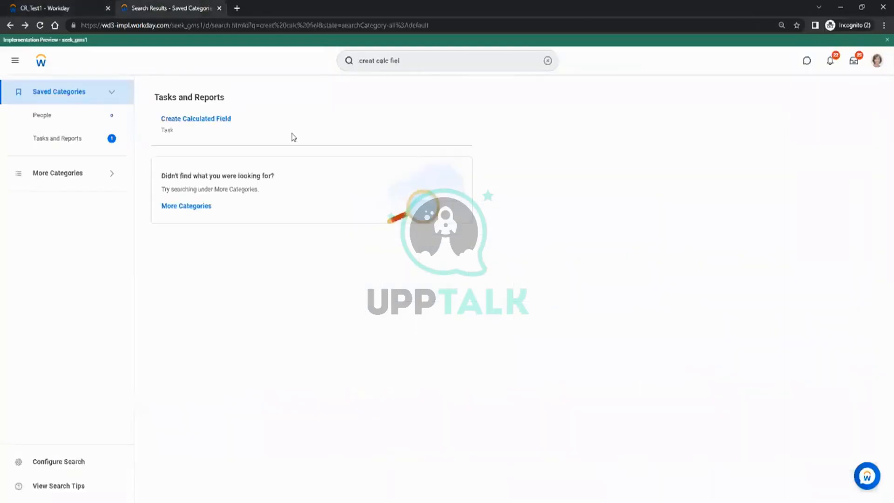
pyautogui.click(219, 119)
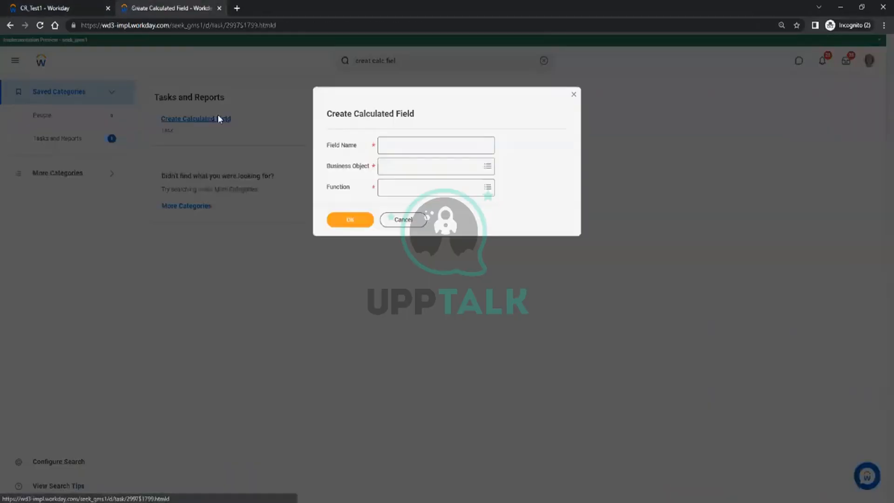
pyautogui.click(409, 147)
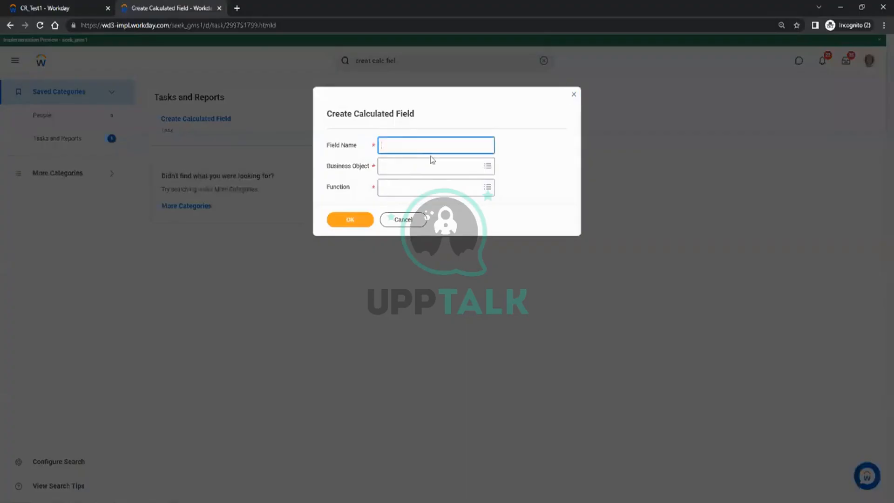
pyautogui.write('CF_')
pyautogui.write('Test')
pyautogui.write('1')
pyautogui.hotkey('ctrl', 'a')
pyautogui.write('/F')
# Choose the True/False Condition function and Worker business object, then confirm.
pyautogui.click(405, 192)
pyautogui.scroll(-5, 443, 298)
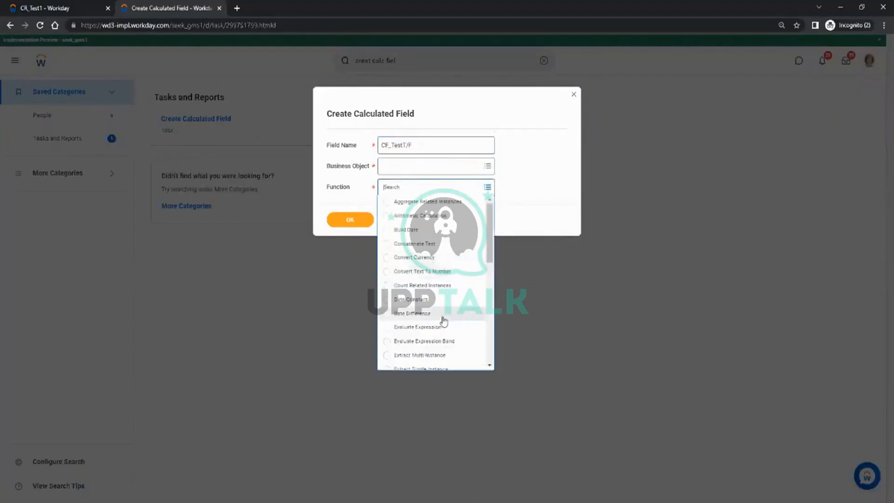
pyautogui.click(419, 362)
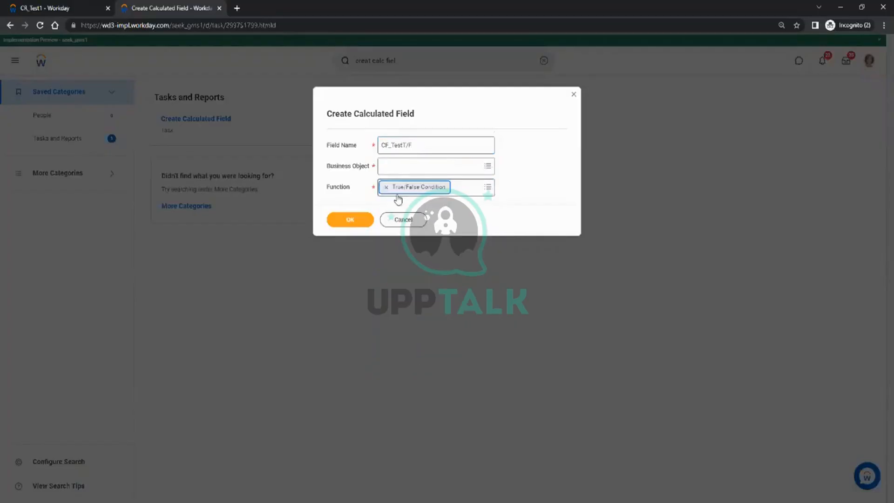
pyautogui.click(433, 167)
pyautogui.write('w')
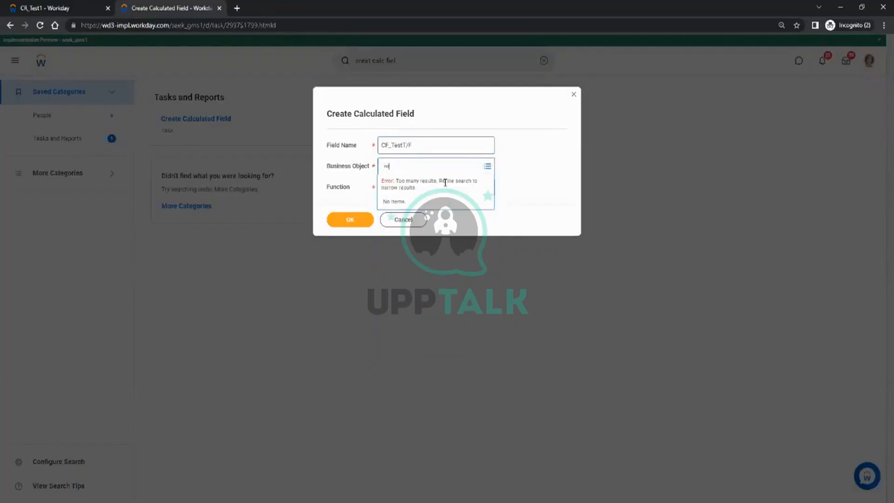
pyautogui.write('orker')
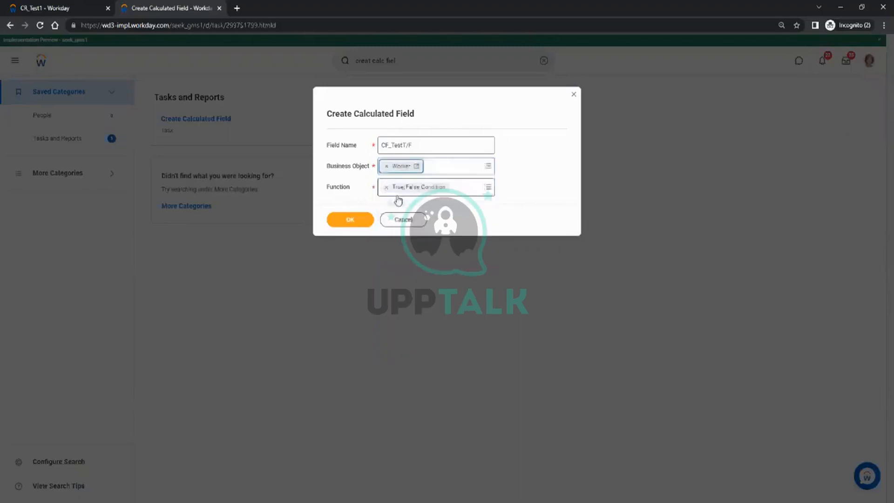
pyautogui.press('Return')
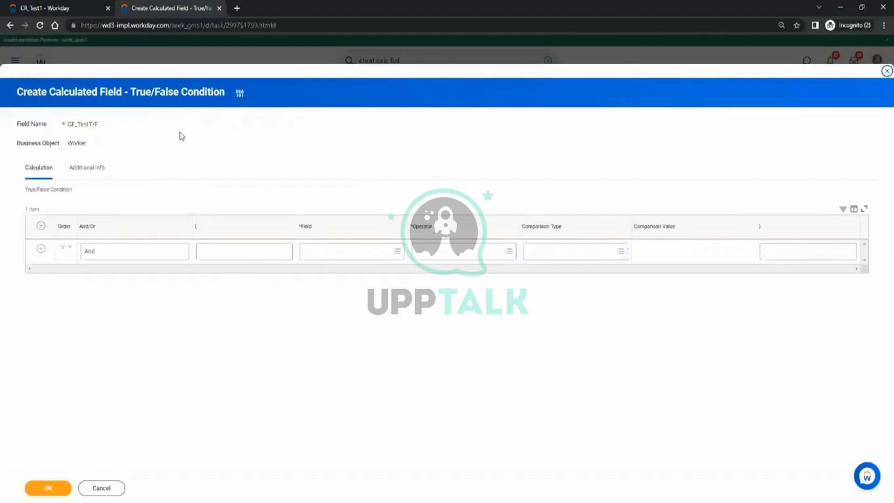
# Set the condition's tested field to Worker Status.
pyautogui.click(73, 9)
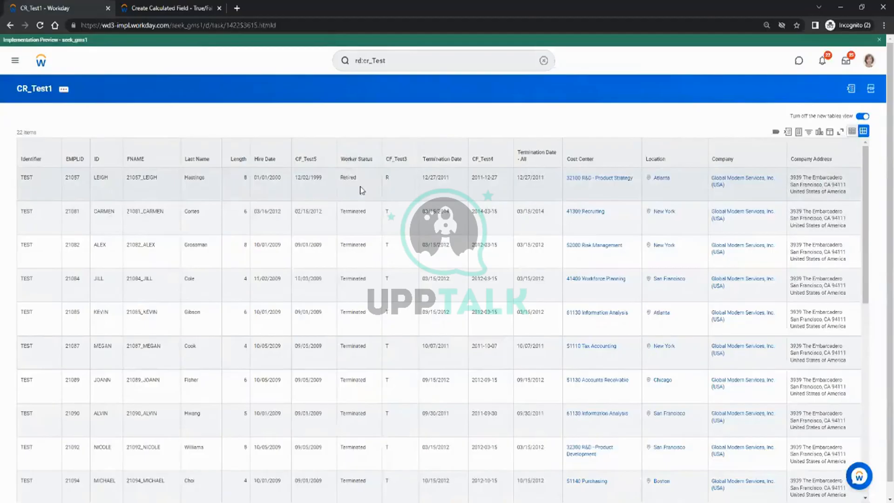
pyautogui.click(177, 8)
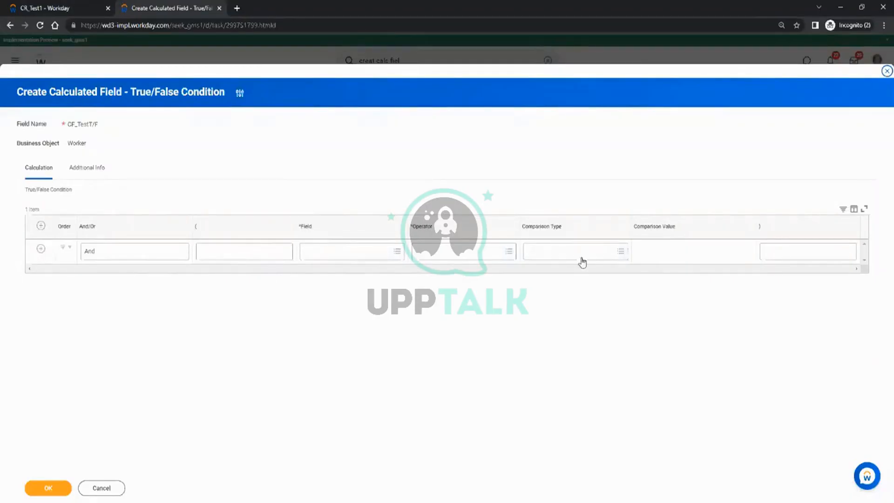
pyautogui.click(353, 257)
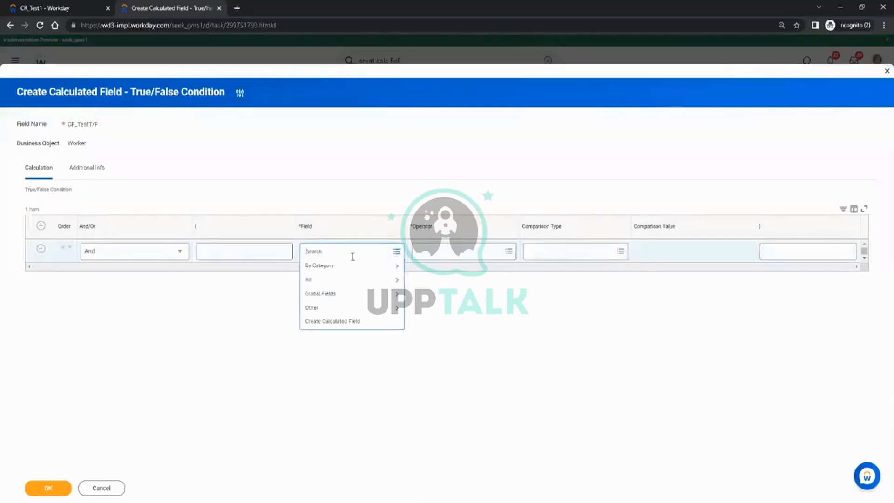
pyautogui.write('worke rs')
pyautogui.press('Return')
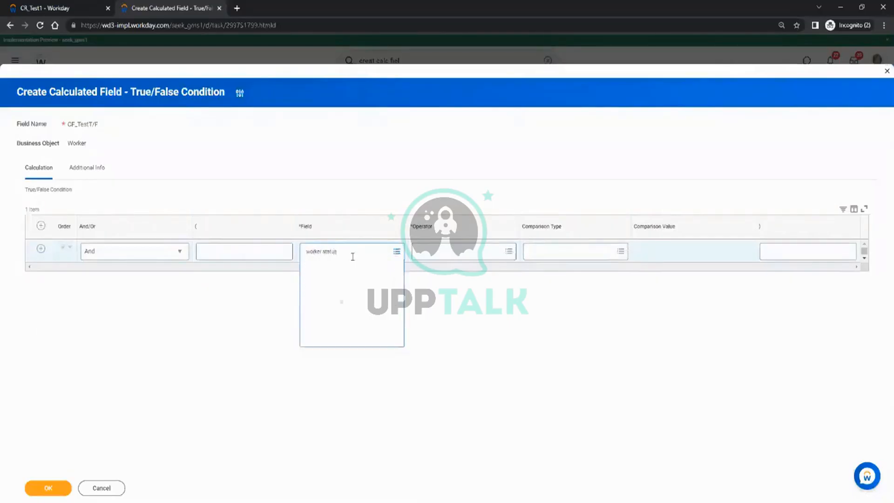
pyautogui.click(346, 283)
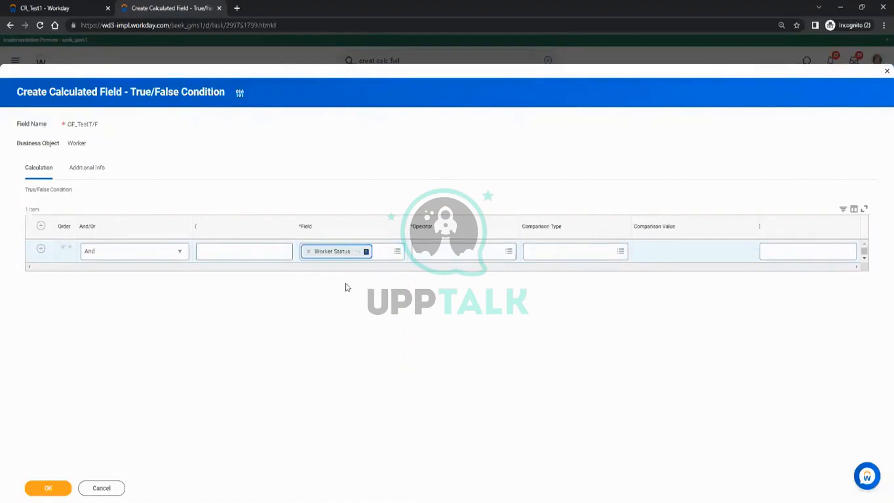
# Use the equal to operator with comparison value Retired and save CF_TestT/F.
pyautogui.click(484, 254)
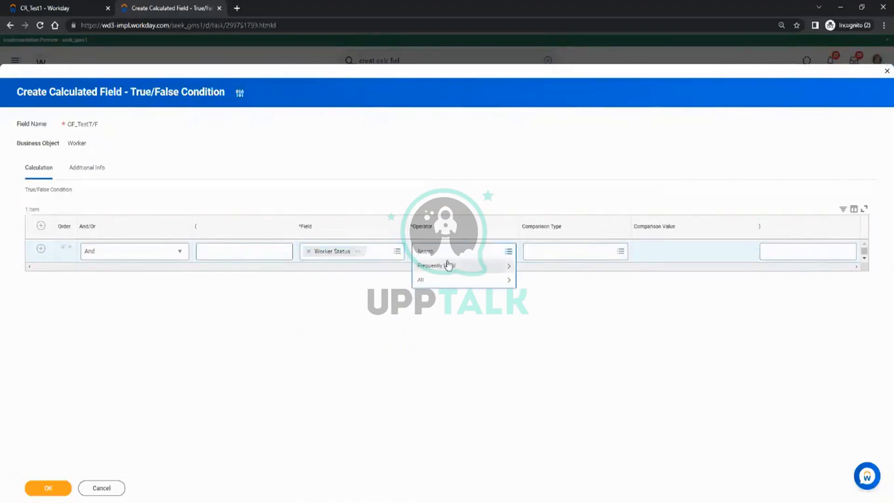
pyautogui.click(450, 266)
pyautogui.click(445, 312)
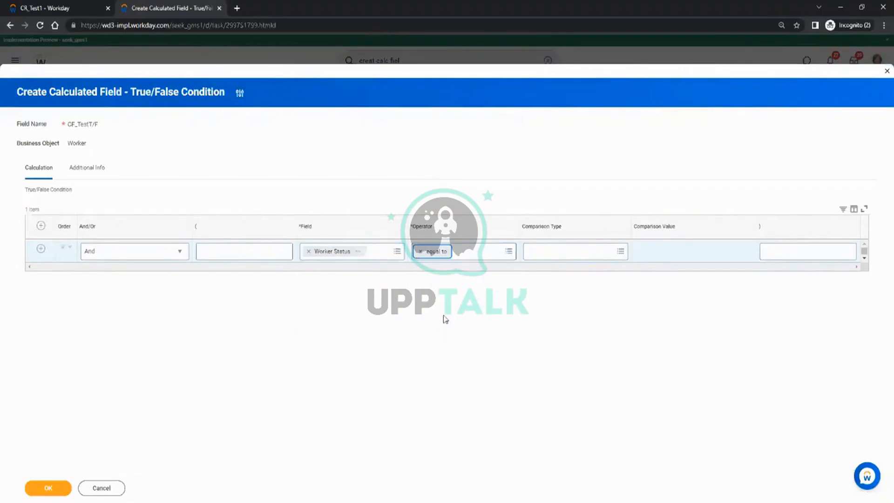
pyautogui.click(718, 245)
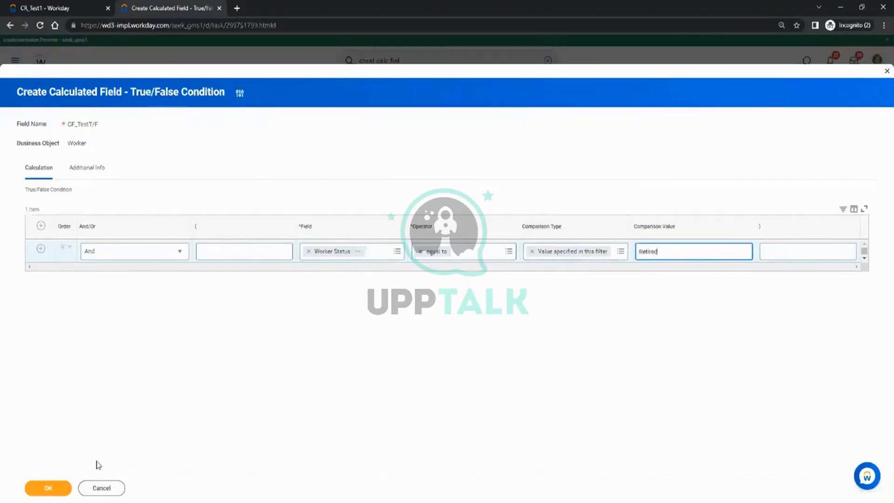
pyautogui.click(52, 487)
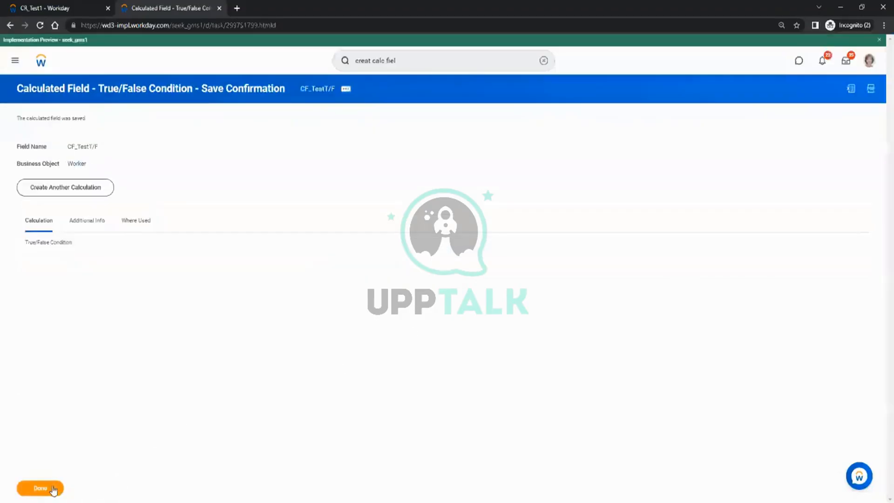
# Open the CR_Test1 report definition for editing.
pyautogui.rightClick(316, 91)
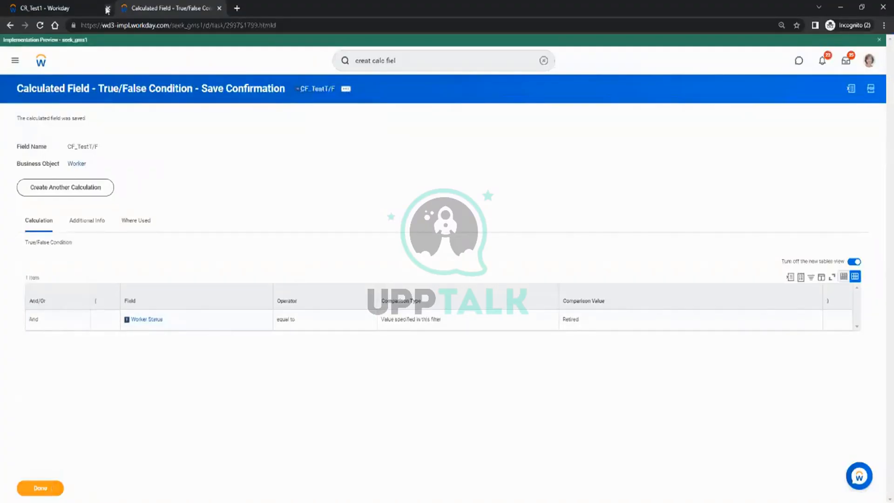
pyautogui.click(59, 5)
pyautogui.click(64, 89)
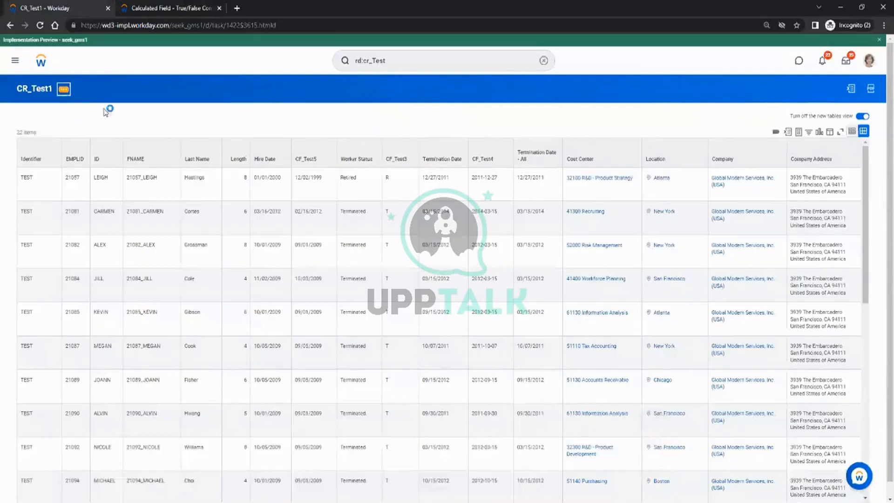
pyautogui.moveTo(97, 121)
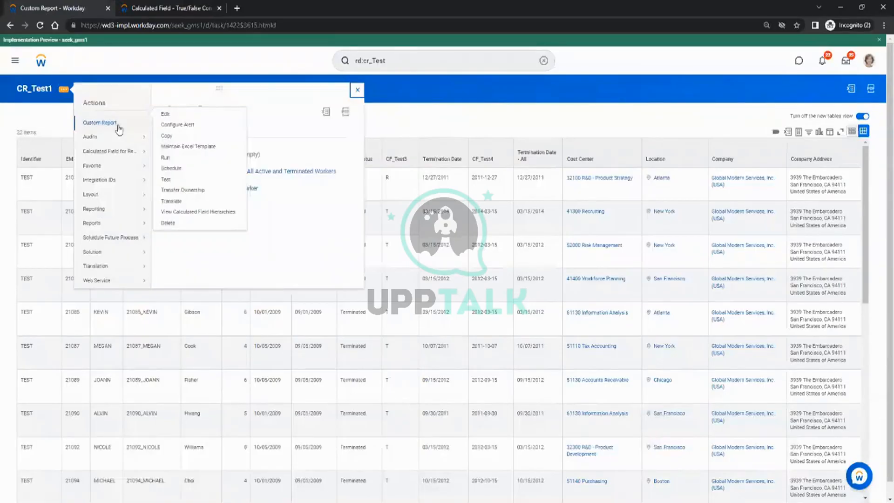
pyautogui.click(166, 115)
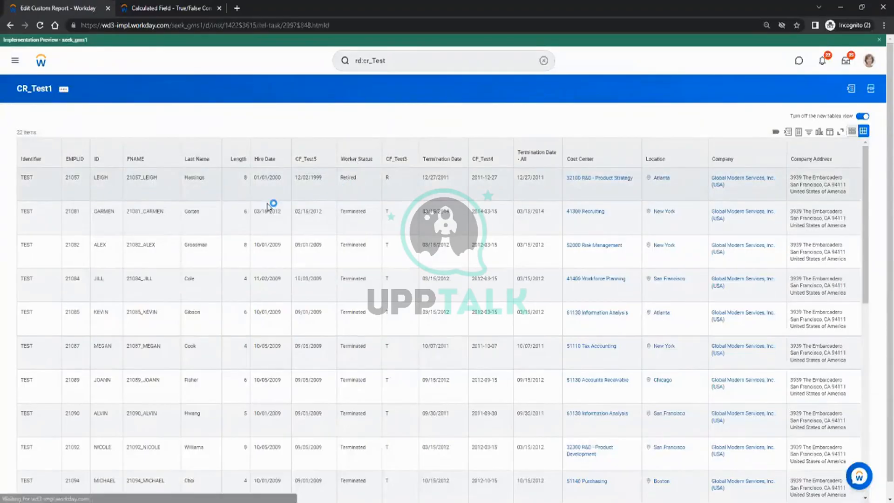
# Insert a CF_TestT/F column after Worker Status and save the report definition.
pyautogui.scroll(-2, 219, 228)
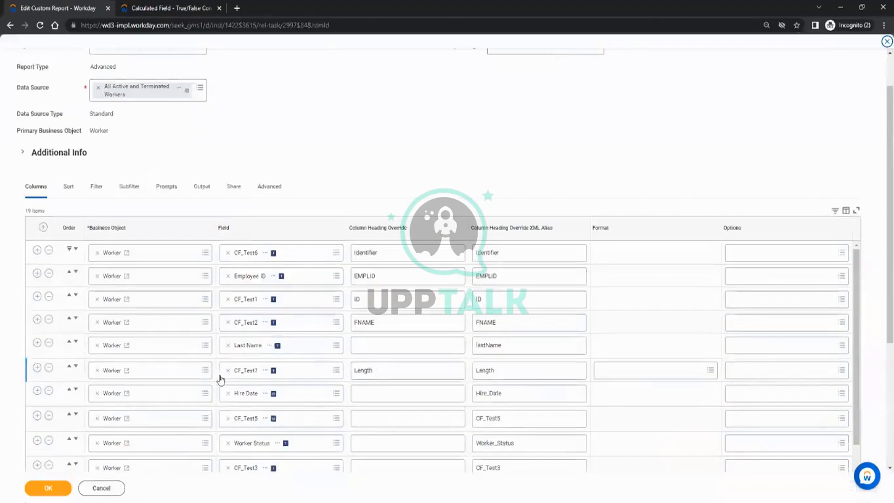
pyautogui.scroll(-1, 216, 373)
pyautogui.click(37, 393)
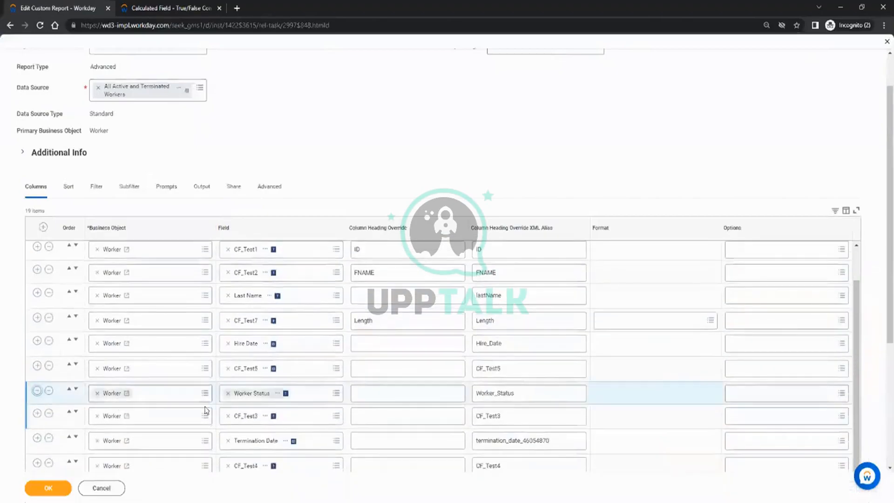
pyautogui.click(251, 419)
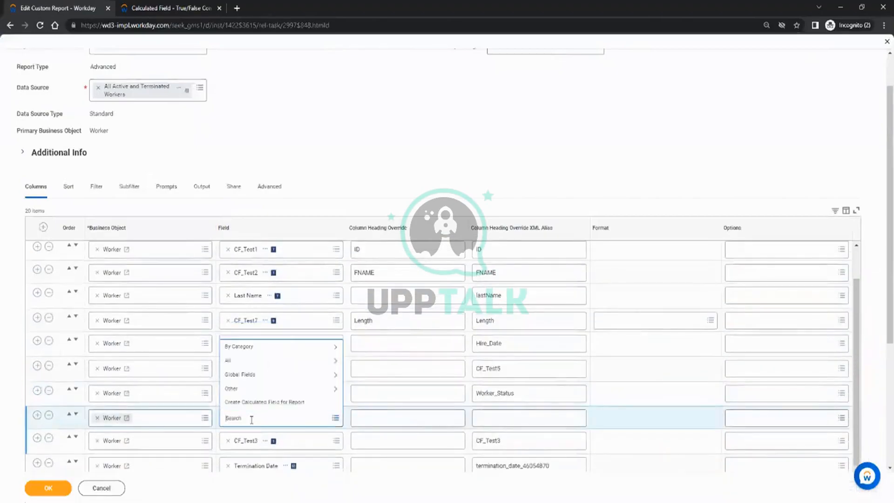
pyautogui.write('CF_TestT/F')
pyautogui.press('Return')
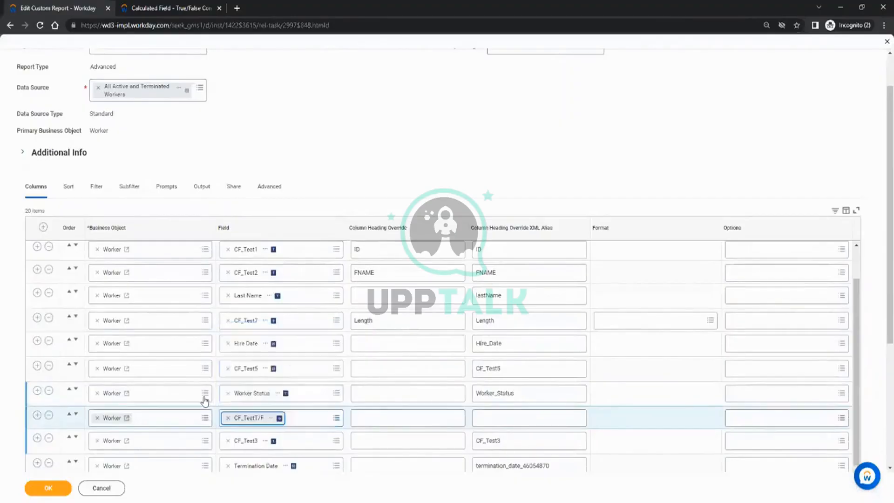
pyautogui.click(44, 487)
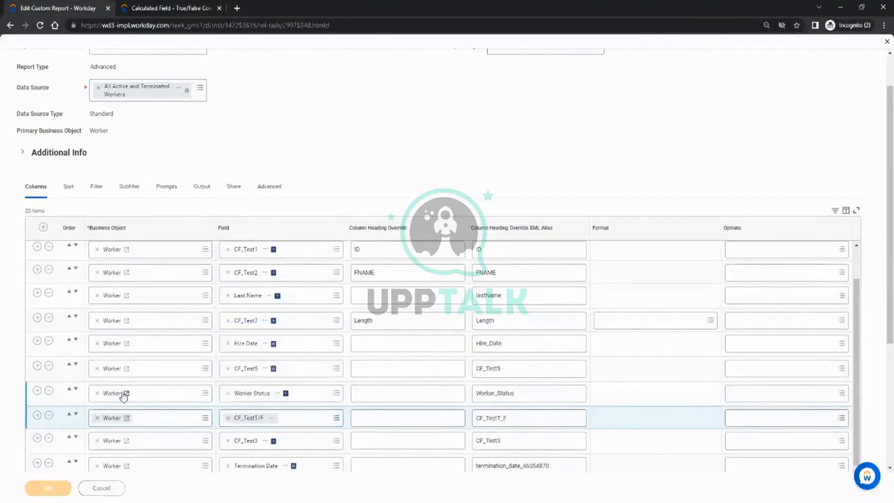
pyautogui.click(50, 487)
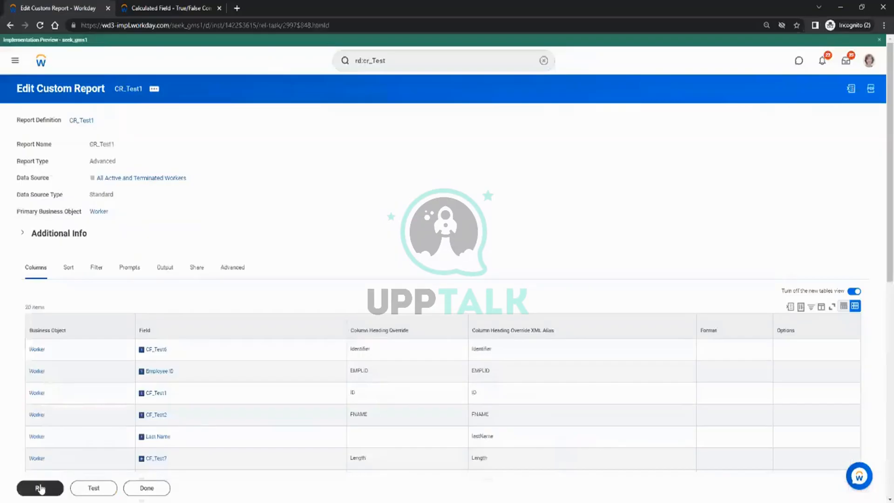
# Run CR_Test1 and verify CF_TestT/F is Yes for the Retired worker, blank for Terminated.
pyautogui.click(40, 488)
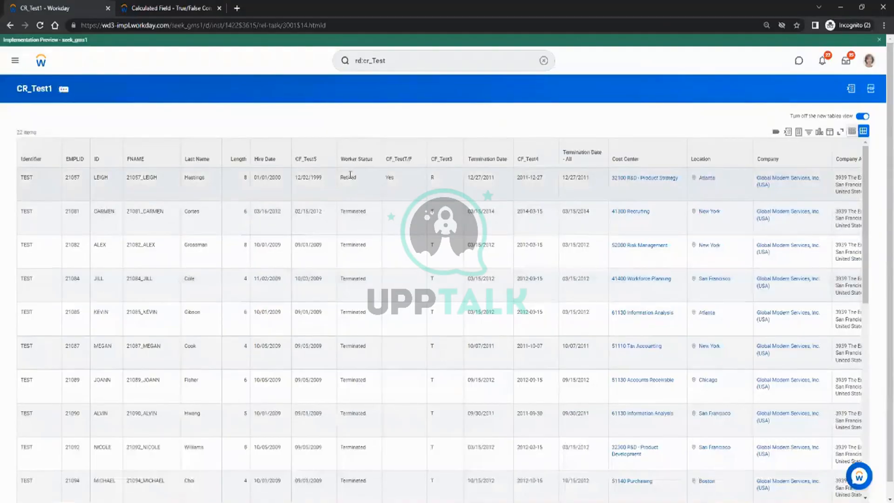
pyautogui.doubleClick(351, 177)
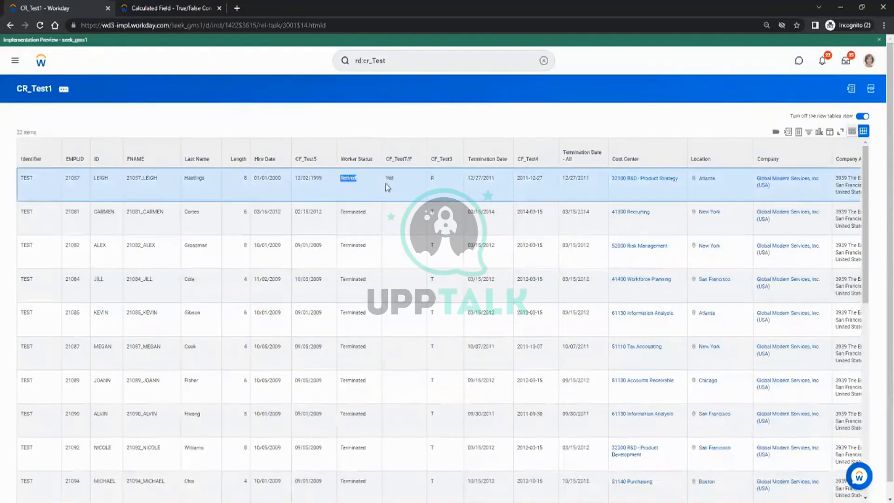
pyautogui.doubleClick(389, 179)
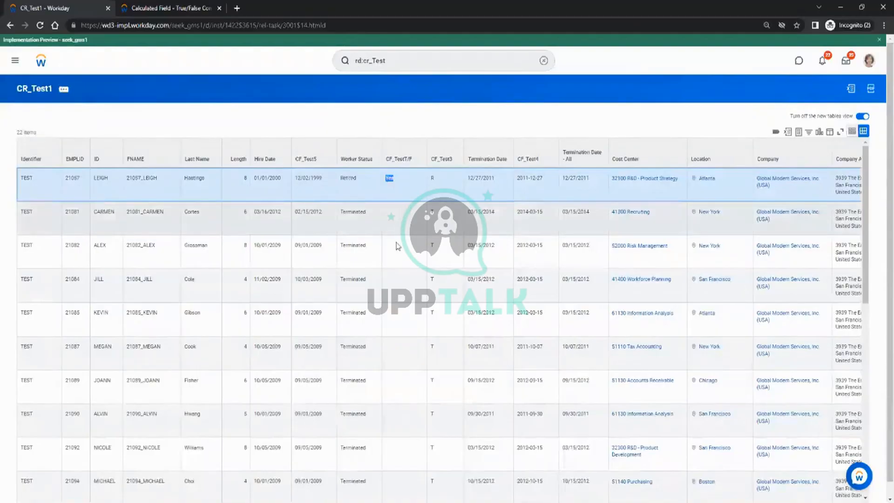
pyautogui.scroll(-10, 401, 268)
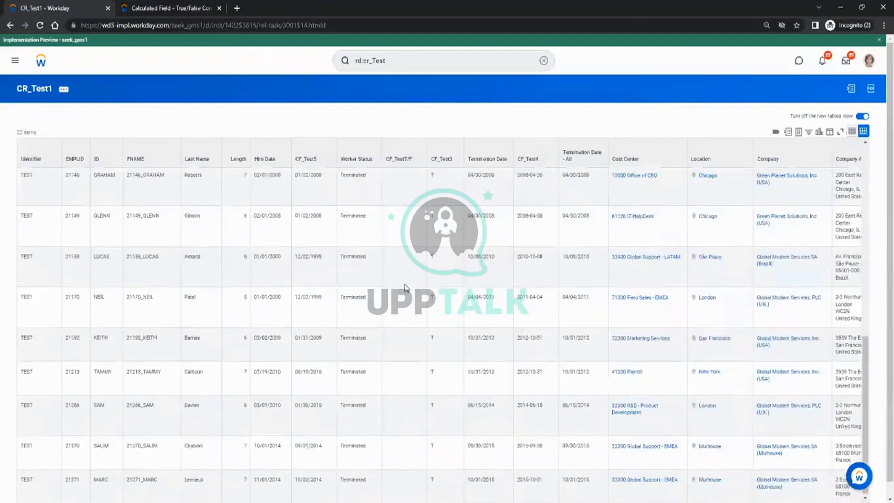
pyautogui.scroll(6, 400, 280)
pyautogui.click(186, 13)
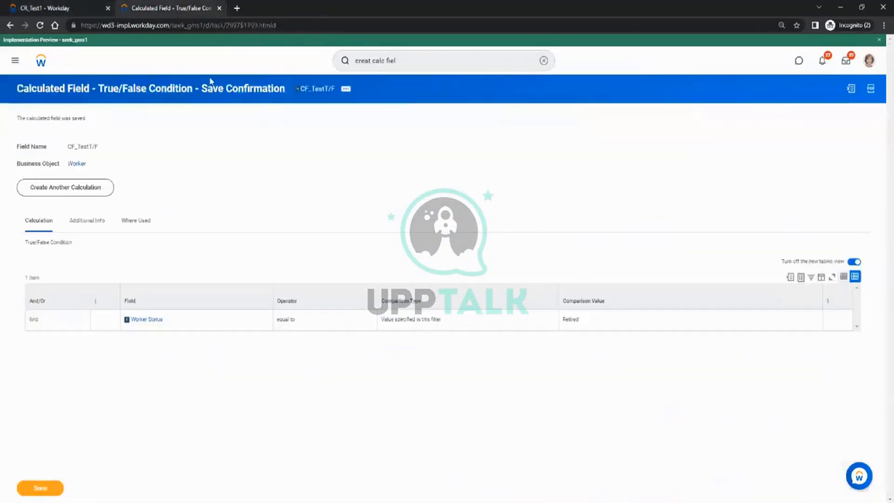
pyautogui.click(61, 13)
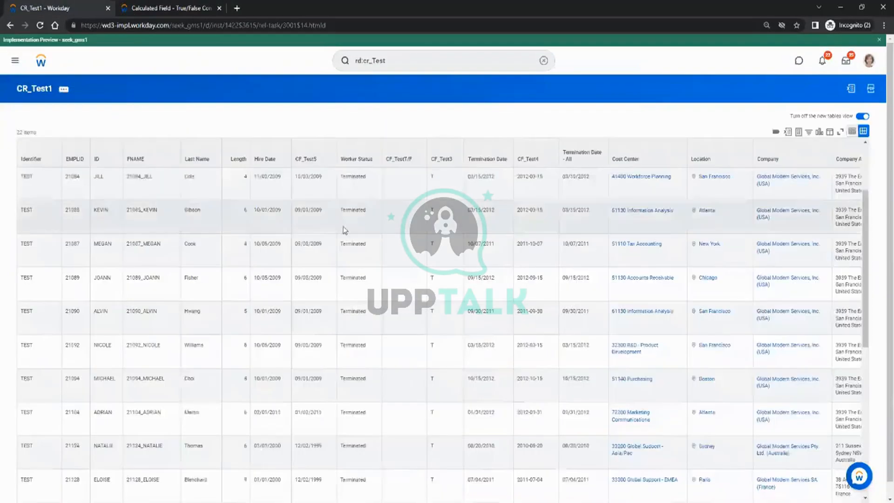
pyautogui.doubleClick(353, 243)
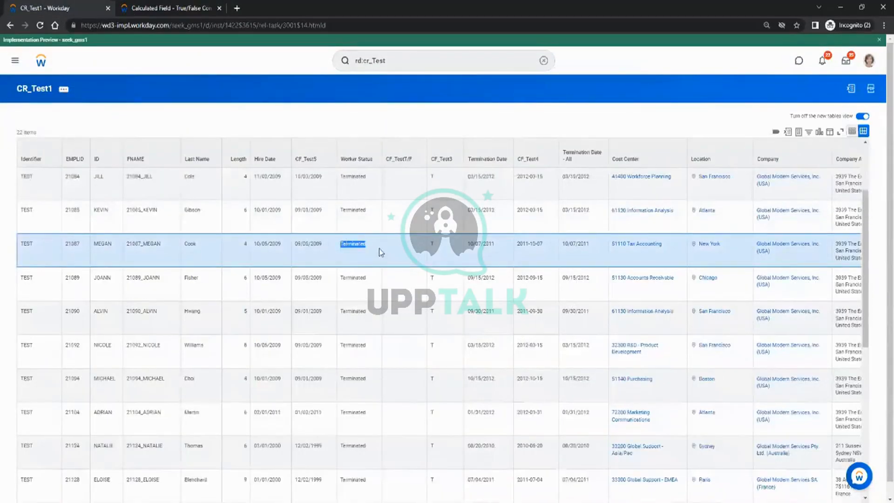
# Open CF_TestT/F for editing through its Calculated Field actions.
pyautogui.click(172, 8)
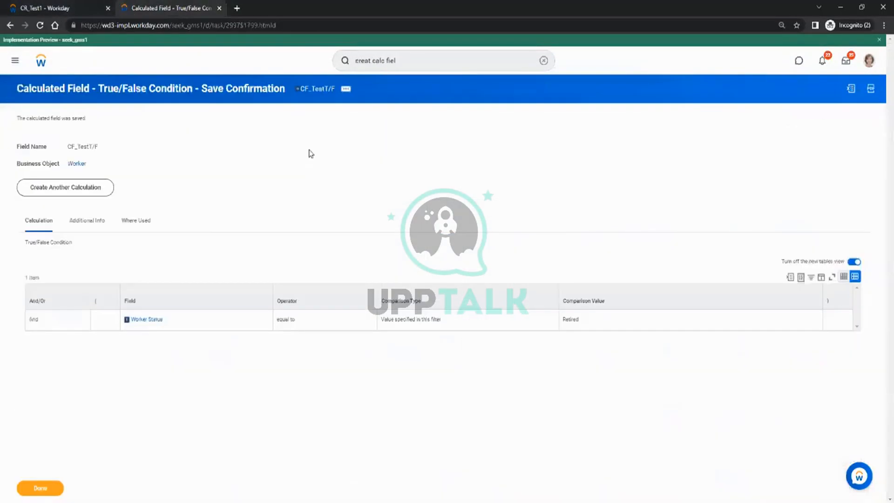
pyautogui.click(347, 90)
pyautogui.moveTo(396, 142)
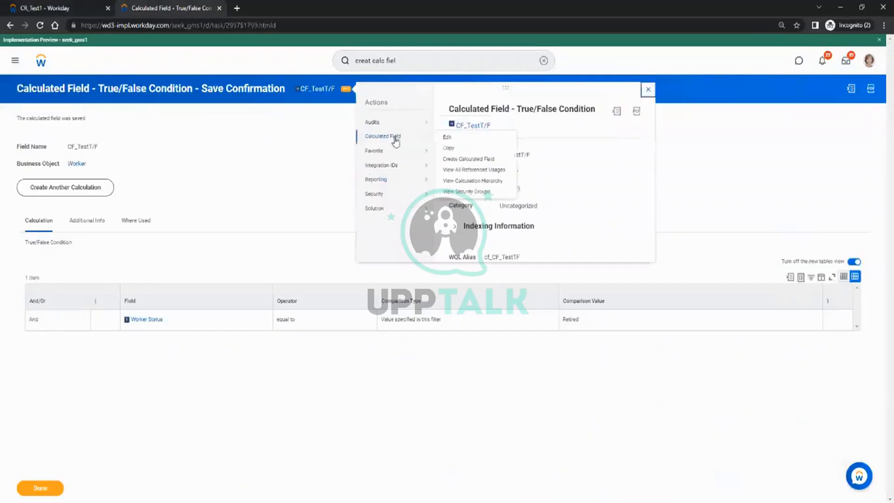
pyautogui.click(446, 137)
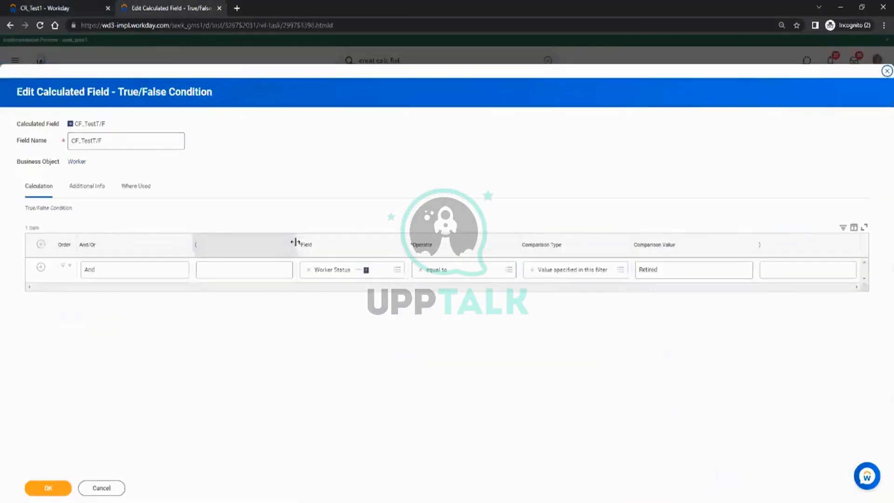
# Change CF_TestT/F's comparison value from Retired to Terminated, save, and return to CR_Test1.
pyautogui.click(678, 270)
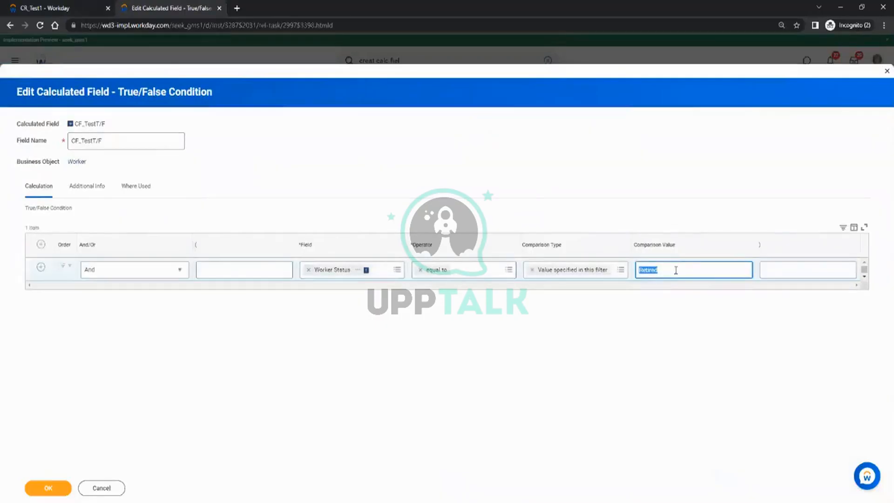
pyautogui.write('Terminated')
pyautogui.click(49, 489)
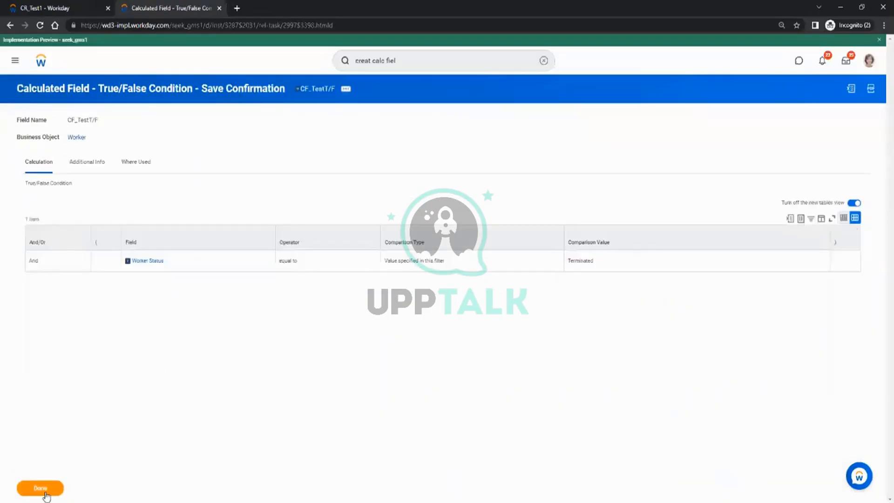
pyautogui.click(84, 8)
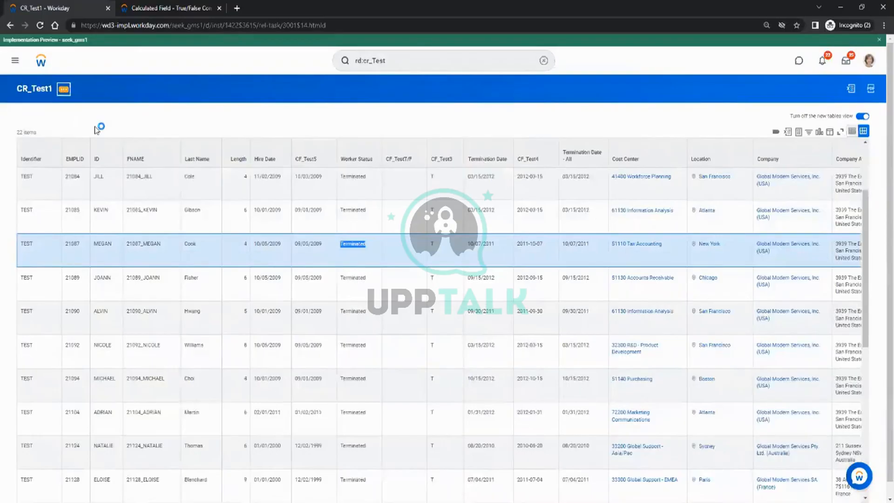
pyautogui.click(64, 88)
# Rerun the CR_Test1 report and glance at the calculated field's related actions.
pyautogui.moveTo(100, 123)
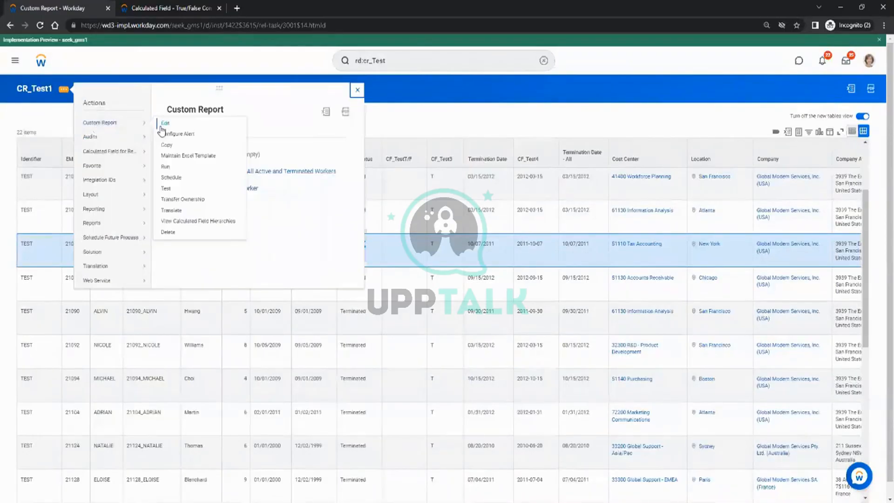
pyautogui.click(166, 167)
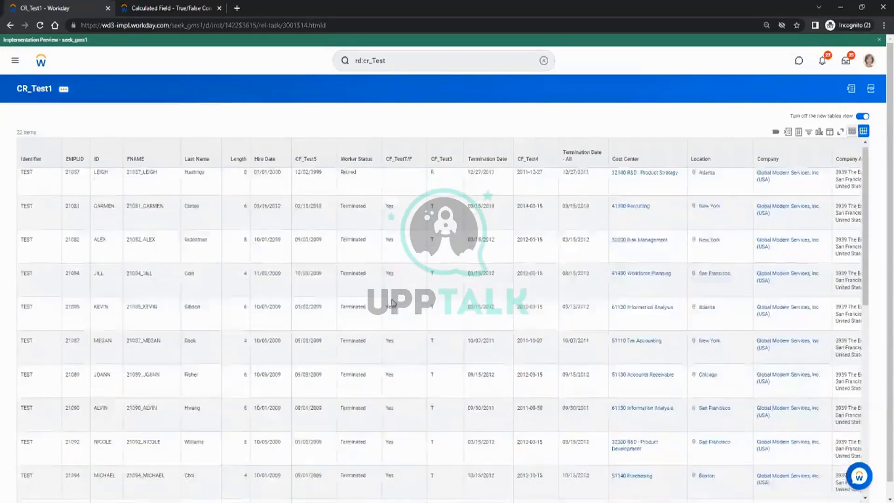
pyautogui.click(185, 6)
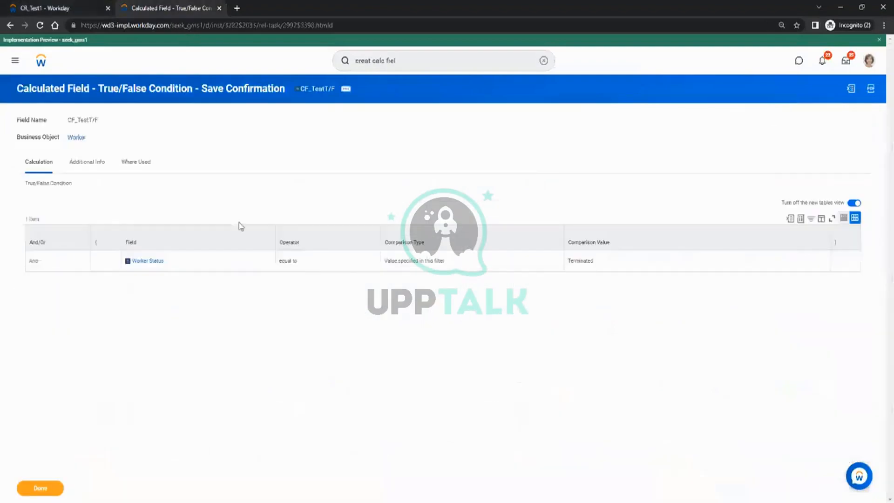
pyautogui.click(347, 88)
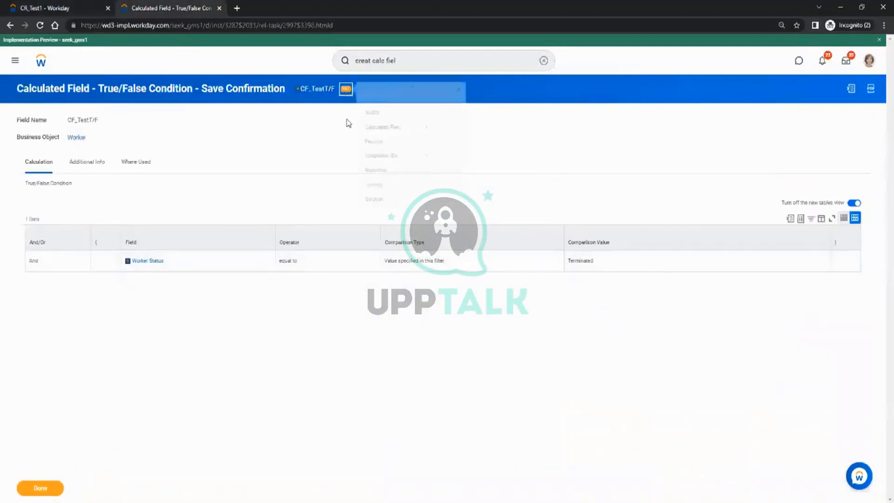
pyautogui.moveTo(397, 136)
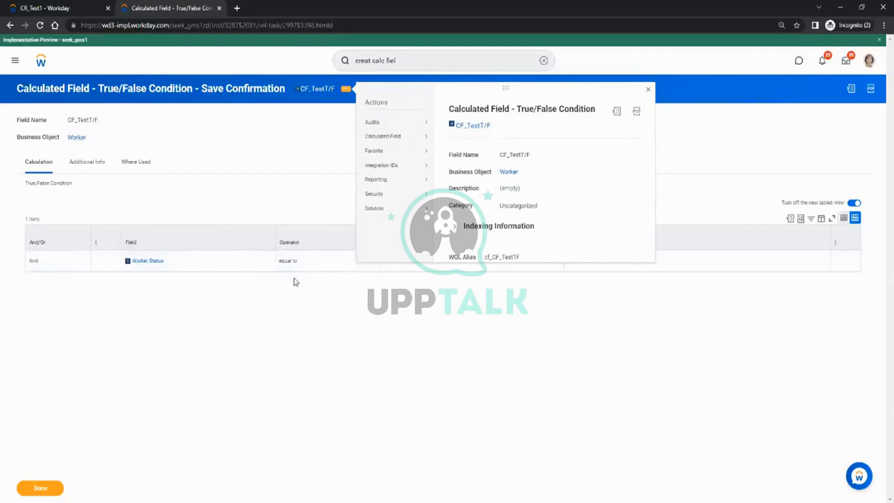
pyautogui.click(274, 353)
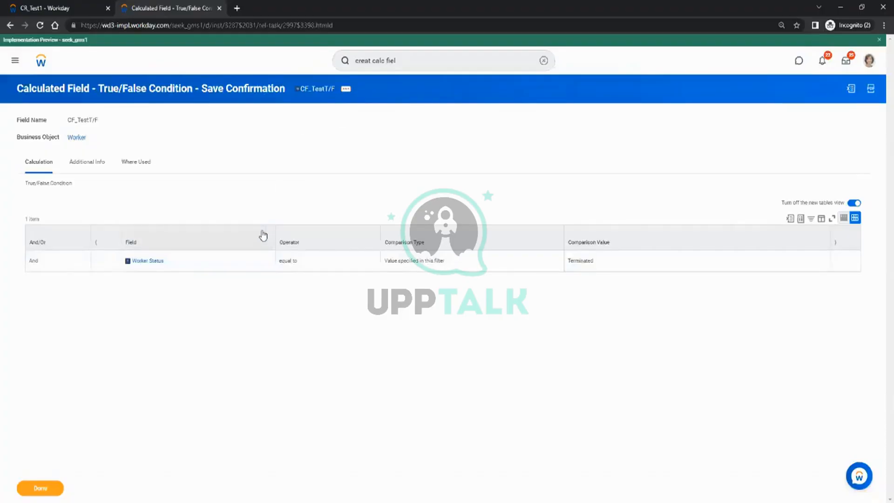
# Check the CR_Test1 output again, then go back to the calculated field's related actions.
pyautogui.click(52, 7)
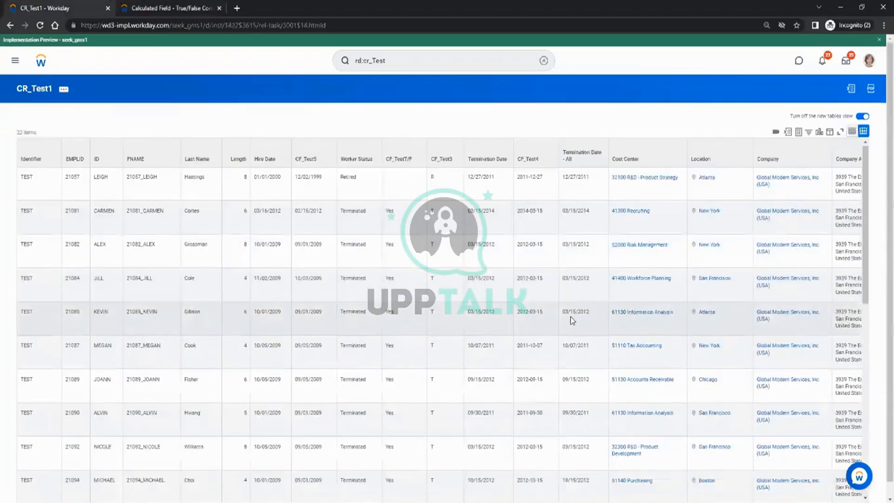
pyautogui.scroll(-3, 571, 318)
pyautogui.scroll(3, 571, 318)
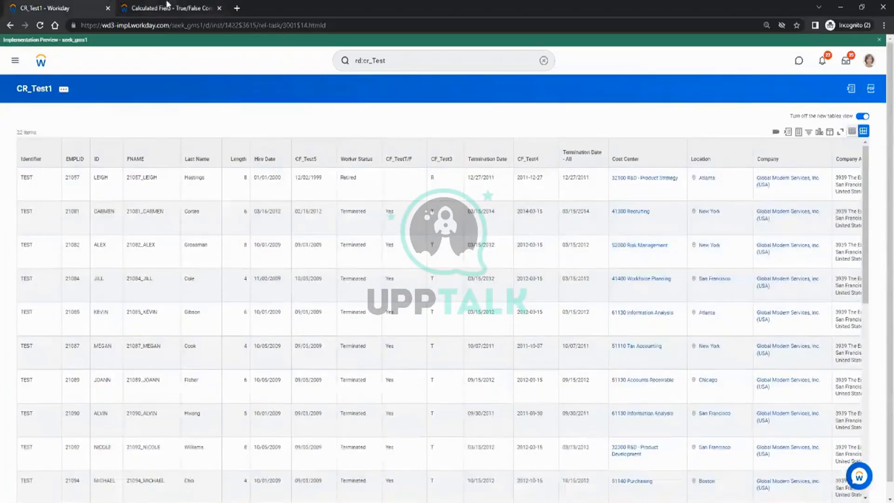
pyautogui.click(167, 7)
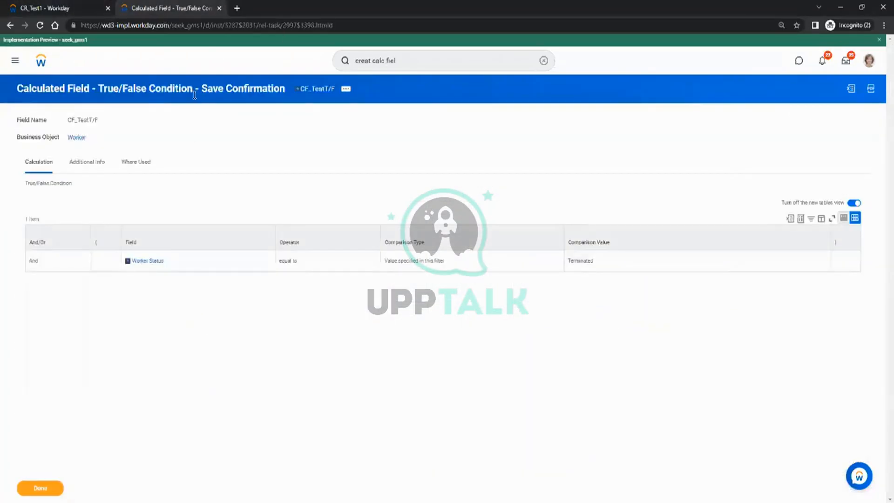
pyautogui.click(345, 89)
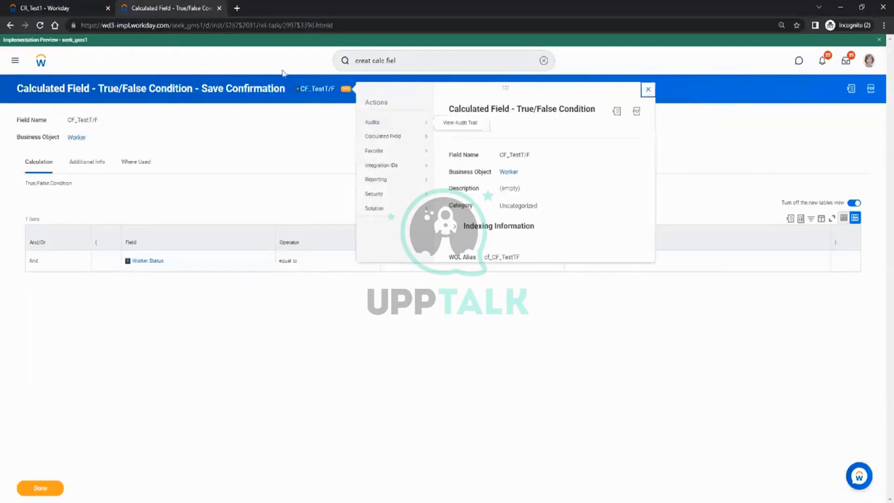
# Duplicate the calculated field tab and cancel the CF_TestT/F edit page in the copy.
pyautogui.rightClick(186, 5)
pyautogui.click(207, 74)
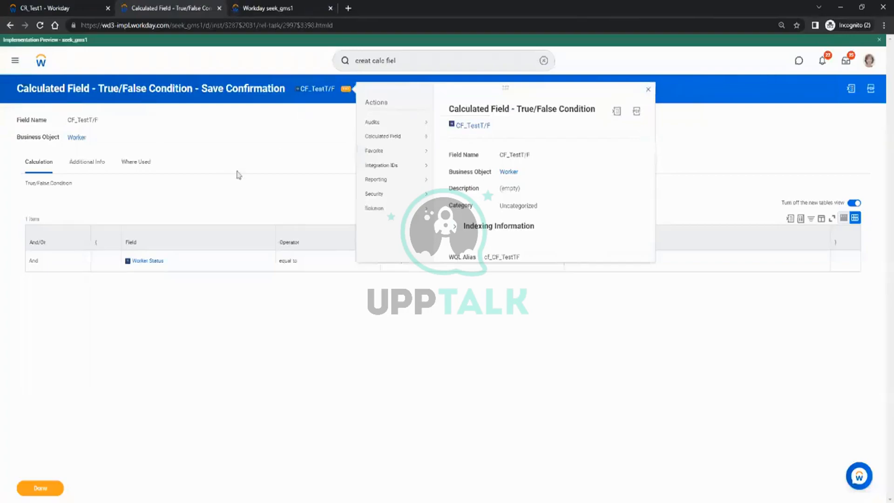
pyautogui.click(266, 12)
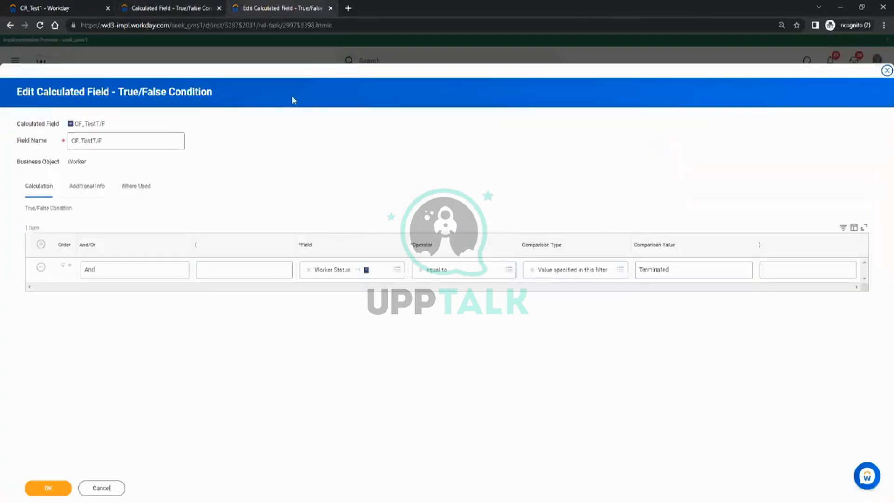
pyautogui.click(109, 488)
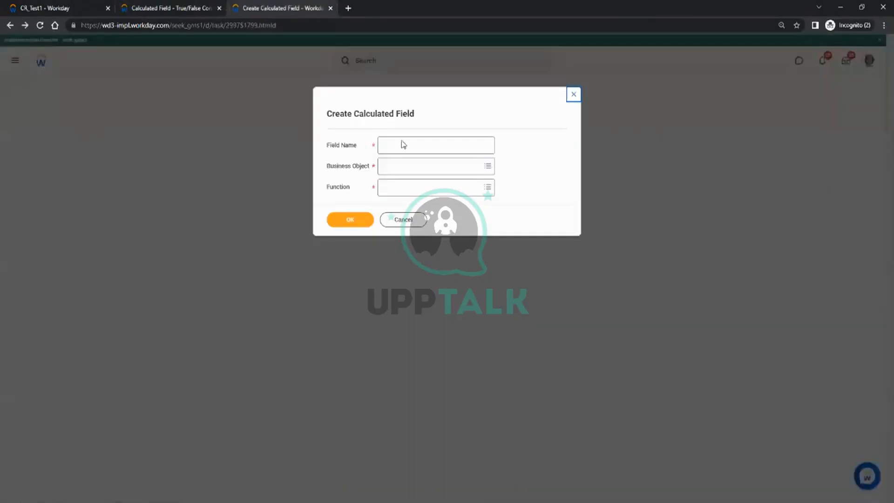
# Create CF_Test_Evaluate on the Worker business object using the Evaluate Expression function.
pyautogui.click(400, 150)
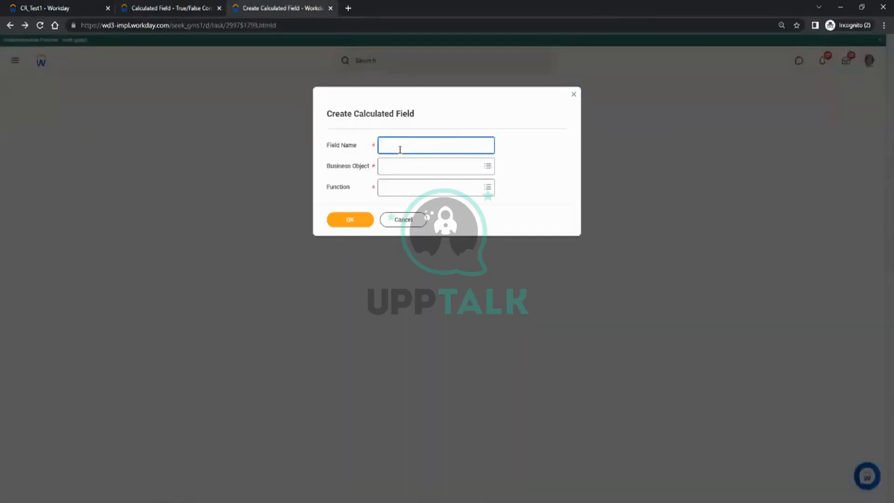
pyautogui.write('Test_Evaluate')
pyautogui.click(400, 164)
pyautogui.write('workin')
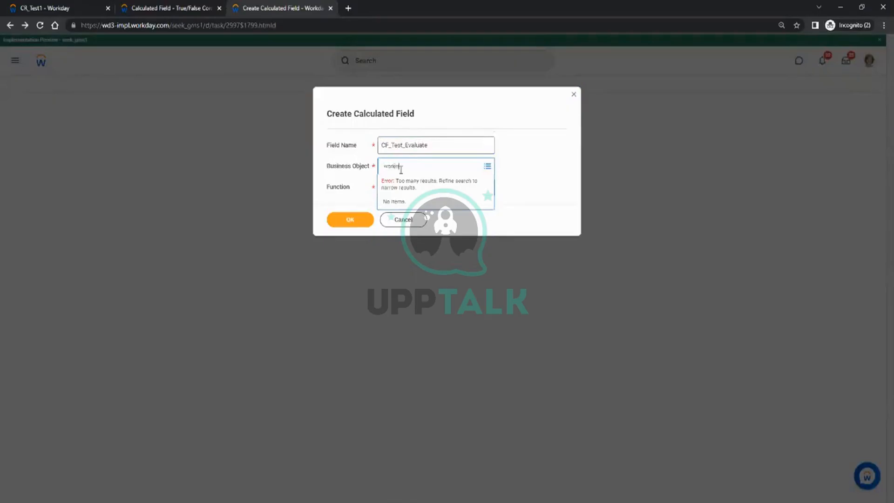
pyautogui.press('Return')
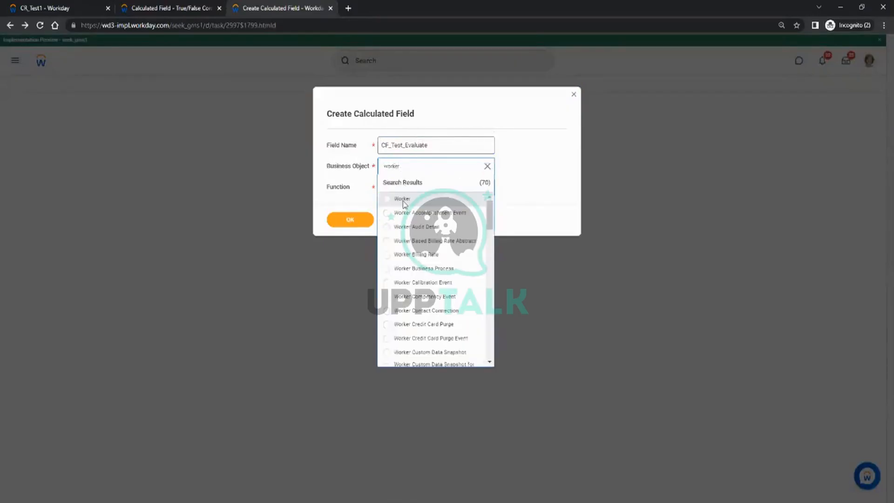
pyautogui.click(394, 195)
pyautogui.click(394, 195)
pyautogui.scroll(-4, 468, 233)
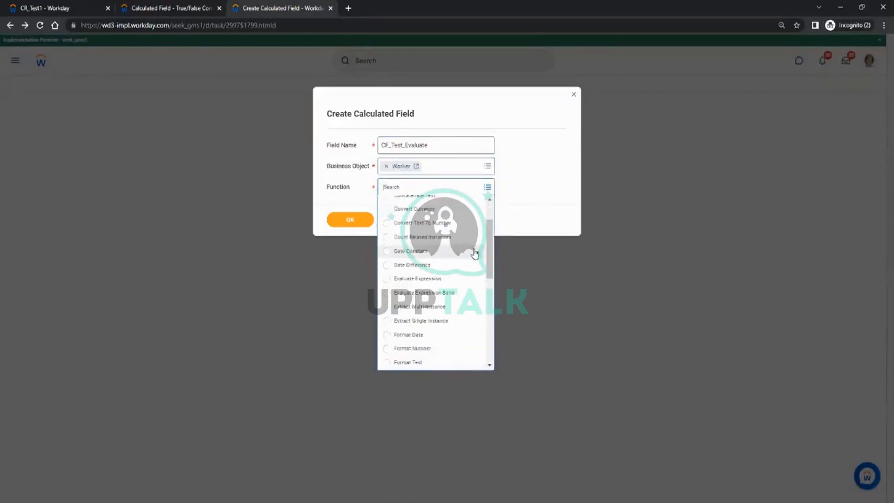
pyautogui.click(417, 230)
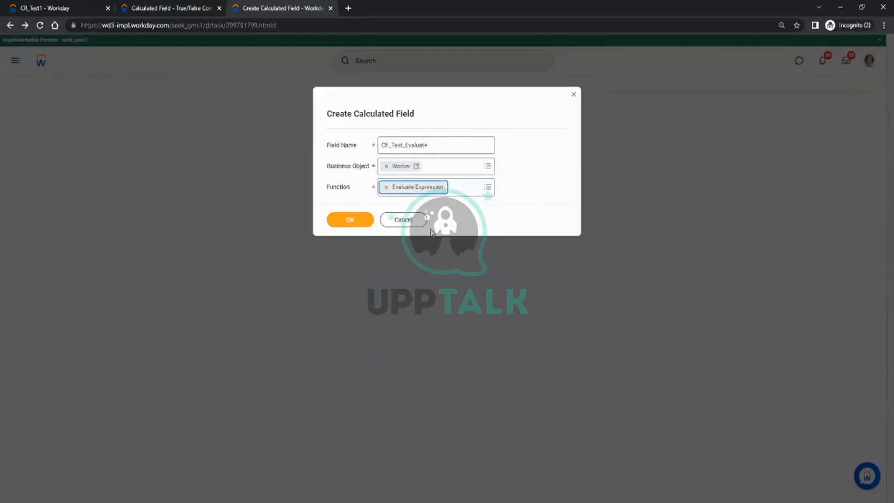
pyautogui.click(355, 221)
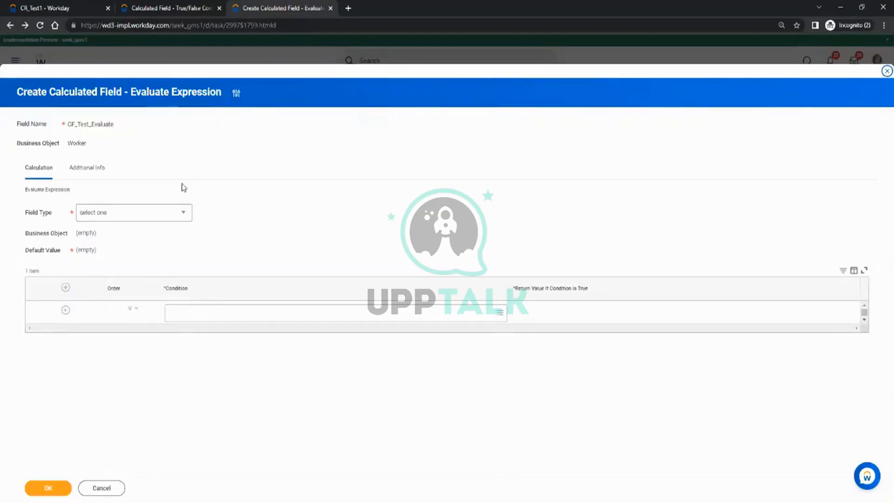
pyautogui.click(182, 216)
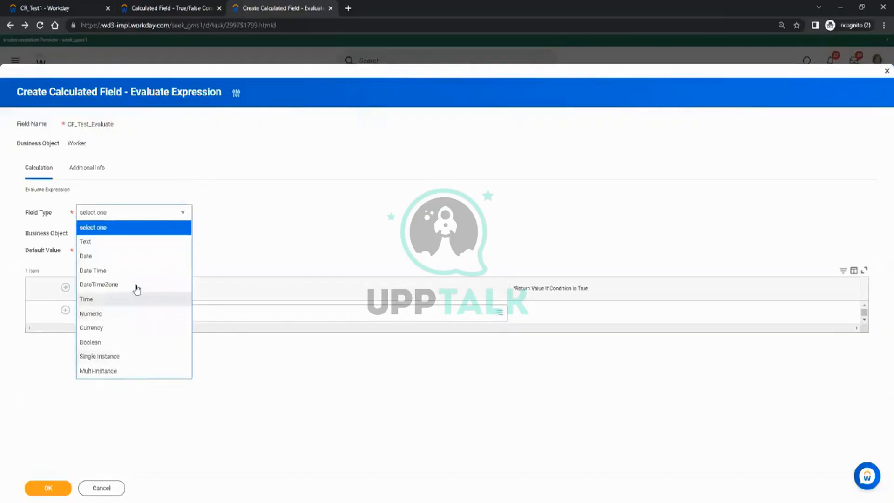
pyautogui.click(292, 222)
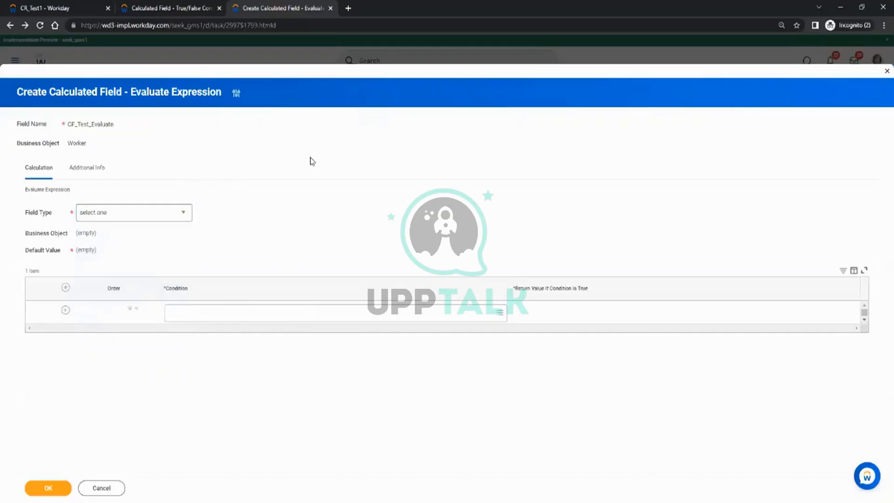
pyautogui.click(75, 8)
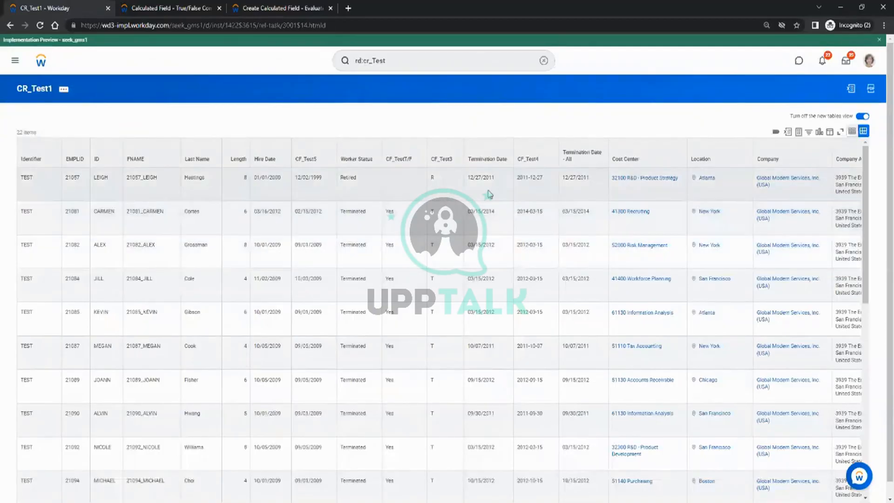
pyautogui.tripleClick(476, 175)
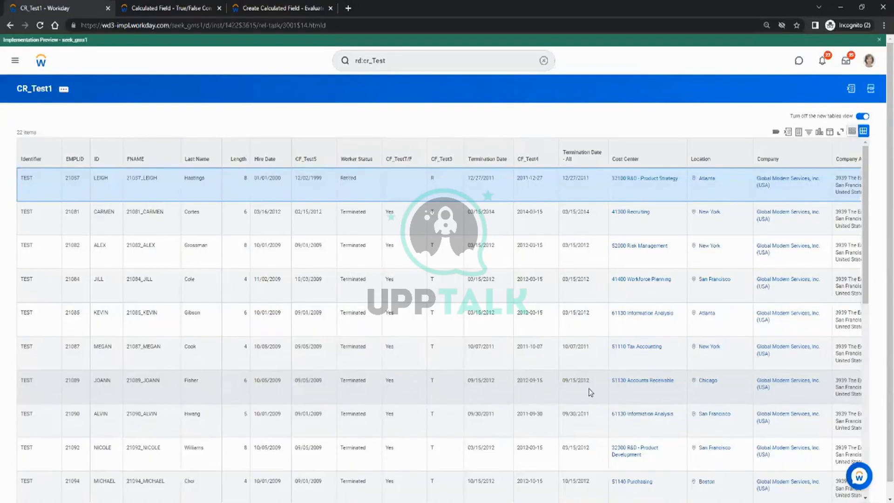
pyautogui.doubleClick(27, 178)
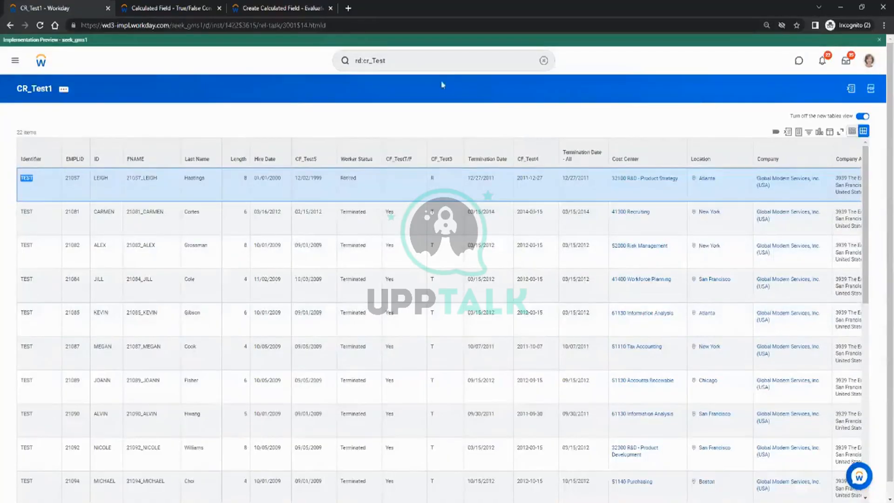
pyautogui.click(277, 8)
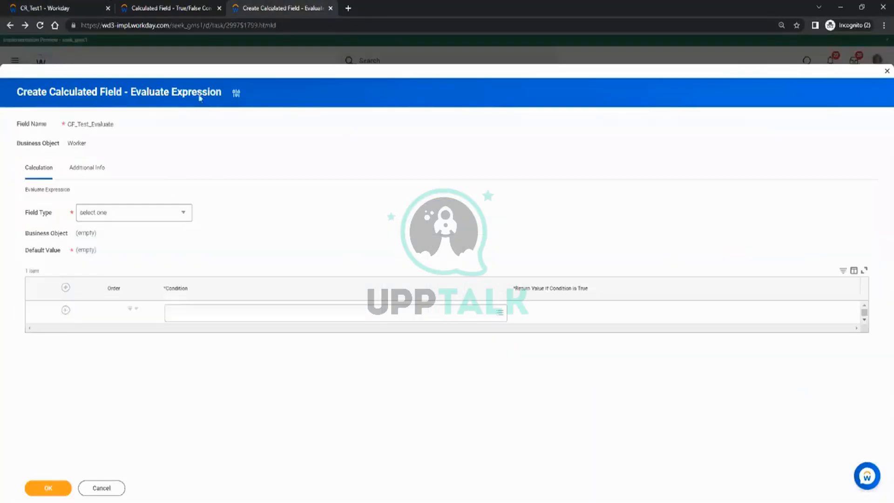
# Launch the Create Calculated Field task from the search results.
pyautogui.click(181, 8)
pyautogui.click(418, 60)
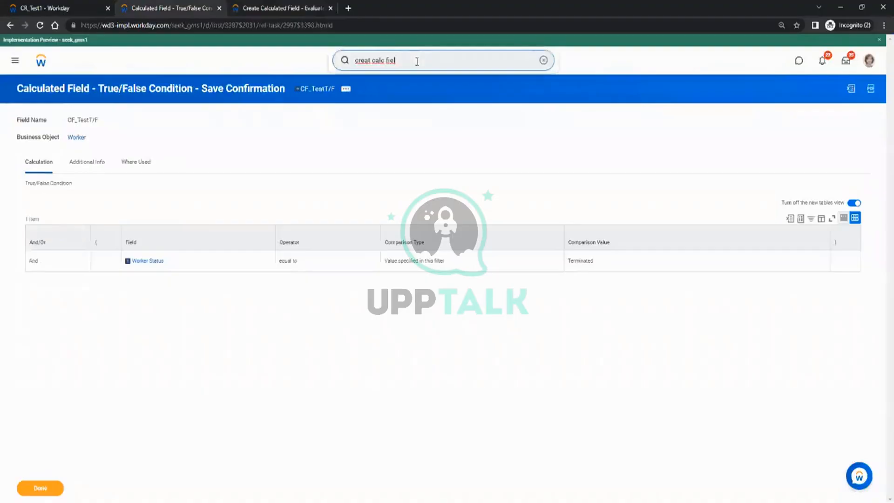
pyautogui.press('Return')
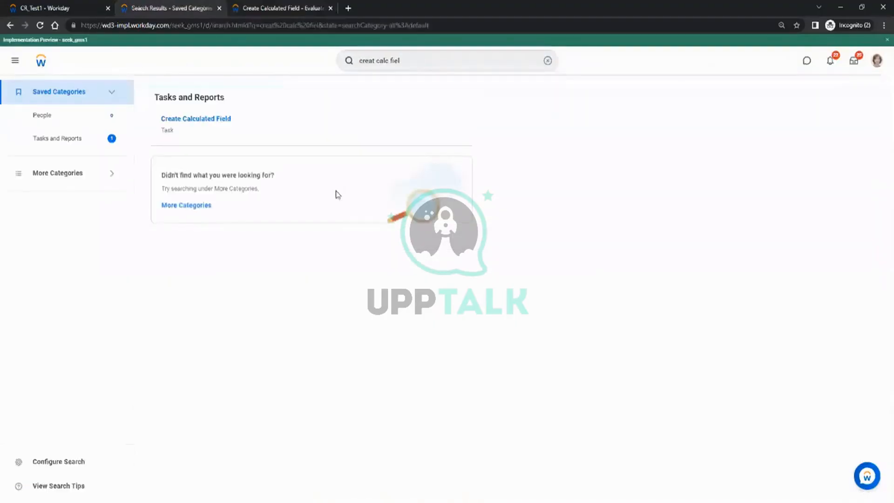
pyautogui.click(200, 124)
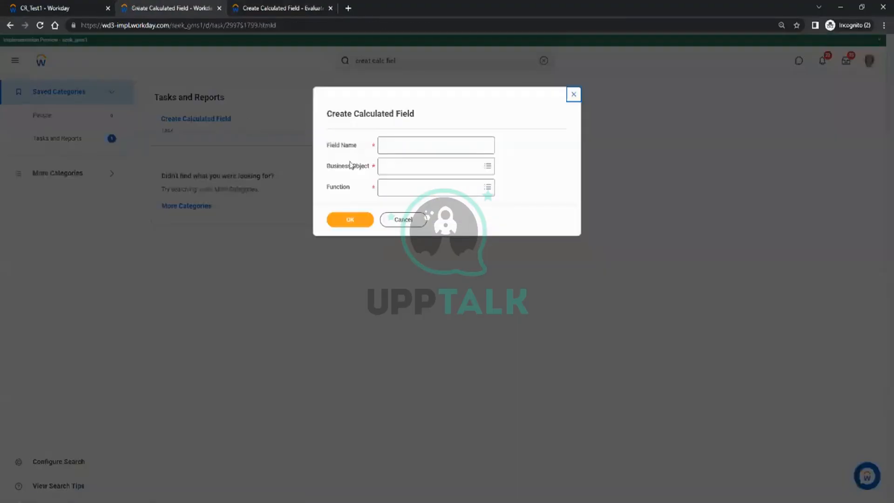
# Name the field CF_Test_New on Worker with the Text Constant function.
pyautogui.write('C')
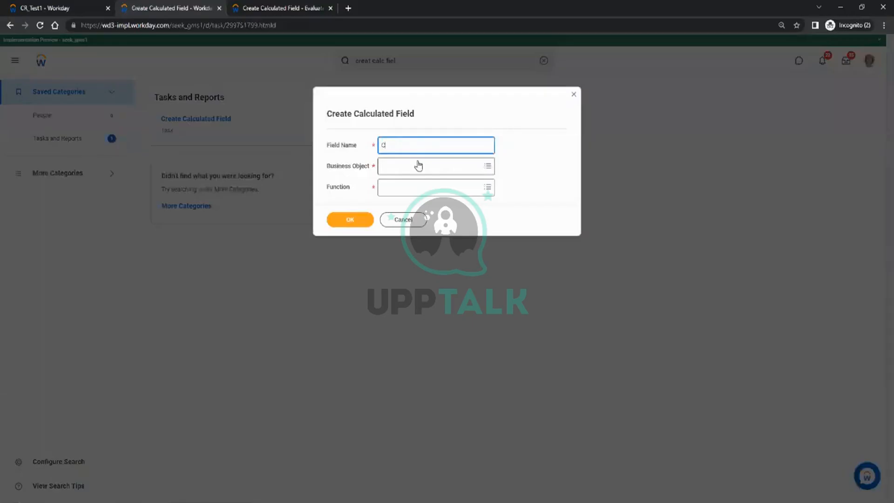
pyautogui.write('F_Test_New')
pyautogui.click(419, 162)
pyautogui.write('w')
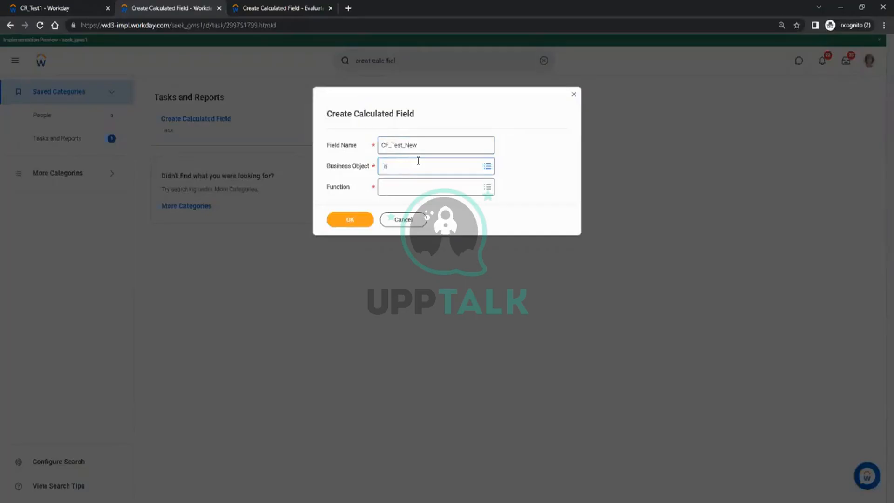
pyautogui.write('orker')
pyautogui.press('Return')
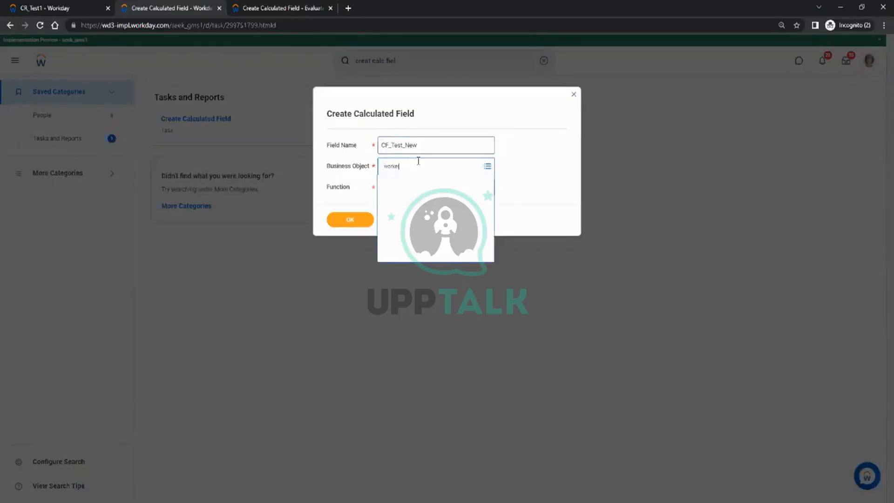
pyautogui.click(407, 200)
pyautogui.click(406, 191)
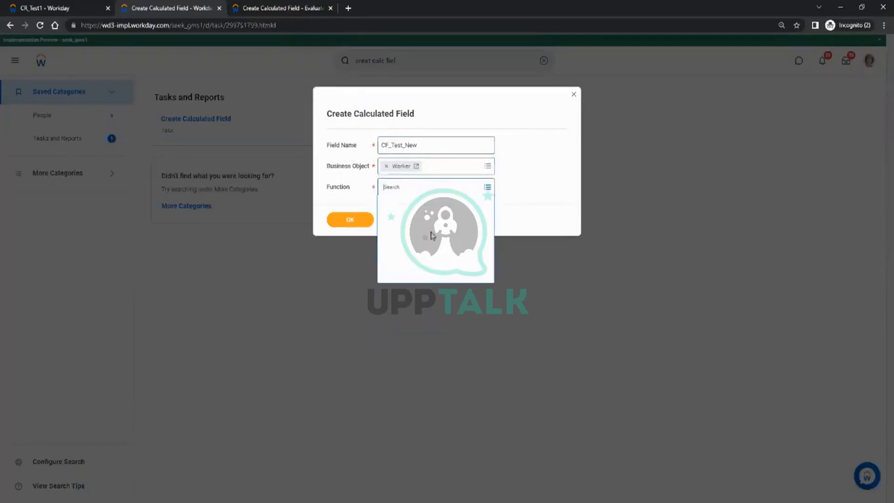
pyautogui.scroll(-5, 450, 289)
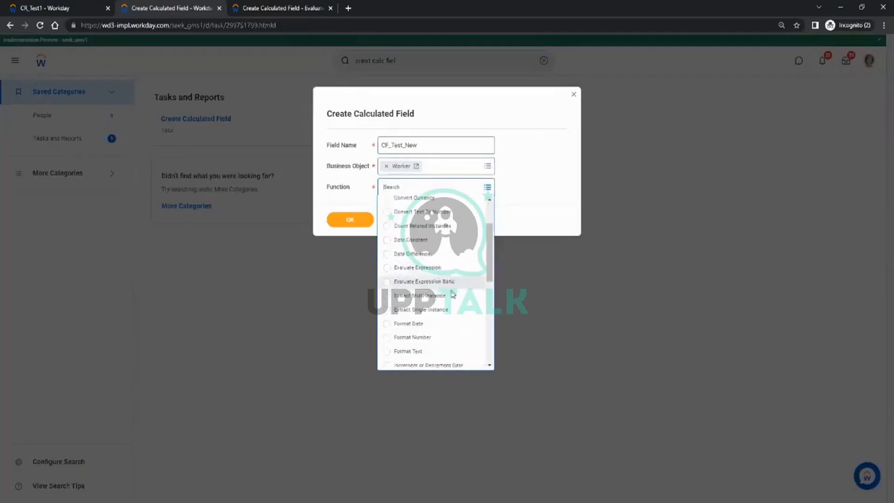
pyautogui.click(419, 335)
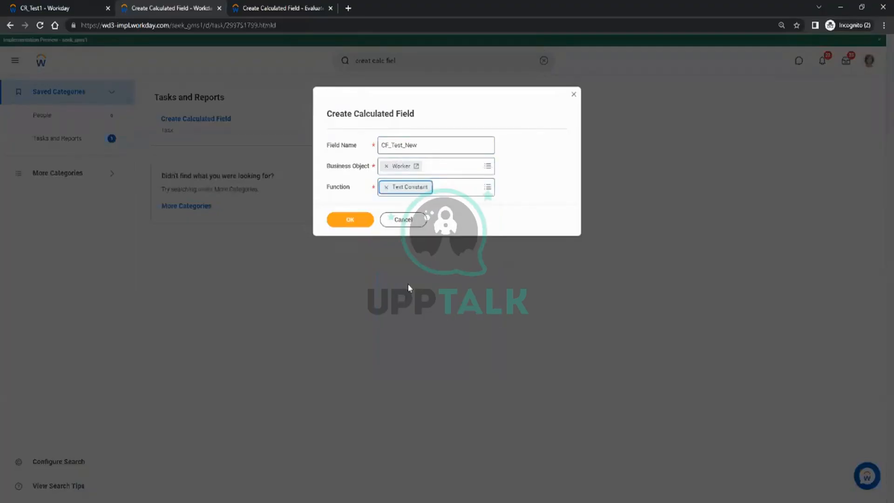
pyautogui.click(370, 222)
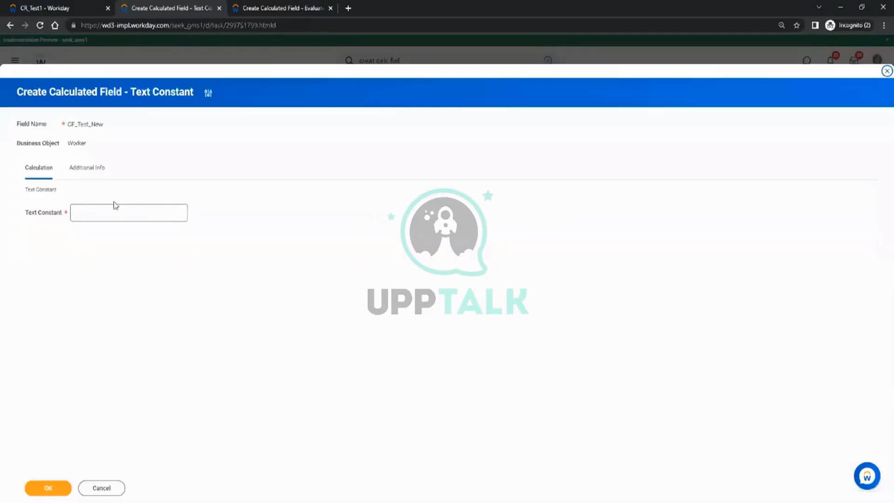
# Enter the constant value NEW and save CF_Test_New.
pyautogui.click(107, 211)
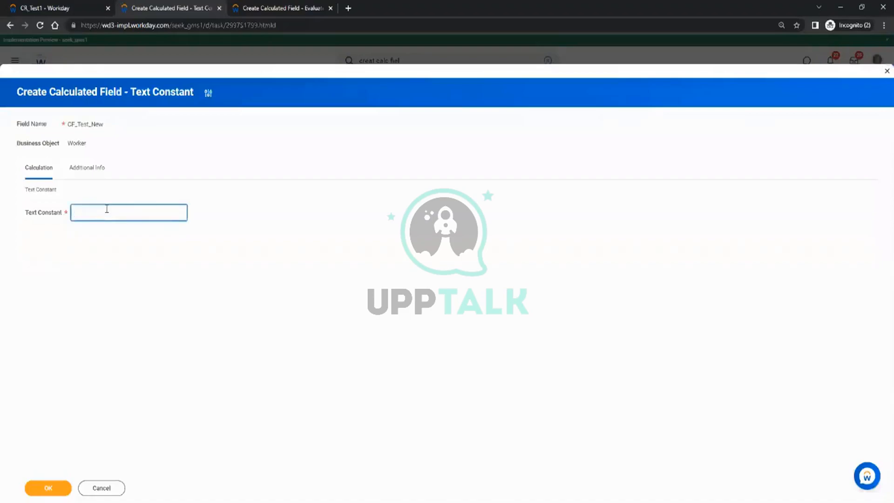
pyautogui.write('NEW')
pyautogui.click(58, 488)
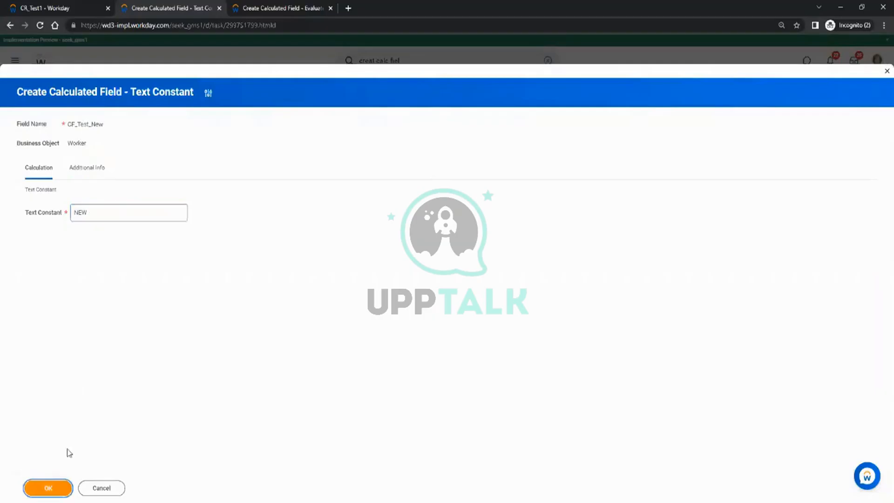
pyautogui.click(103, 194)
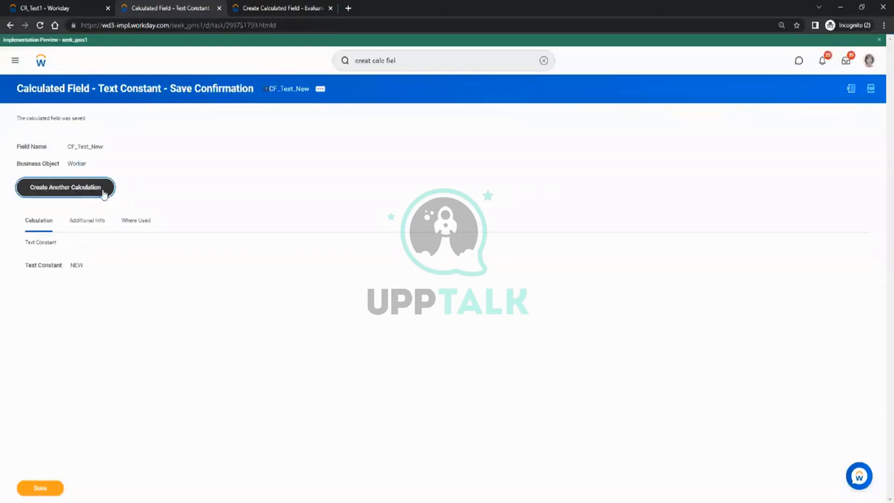
pyautogui.click(387, 145)
# Name the next field CF_Test_Old on Worker with the Text Constant function.
pyautogui.write('C')
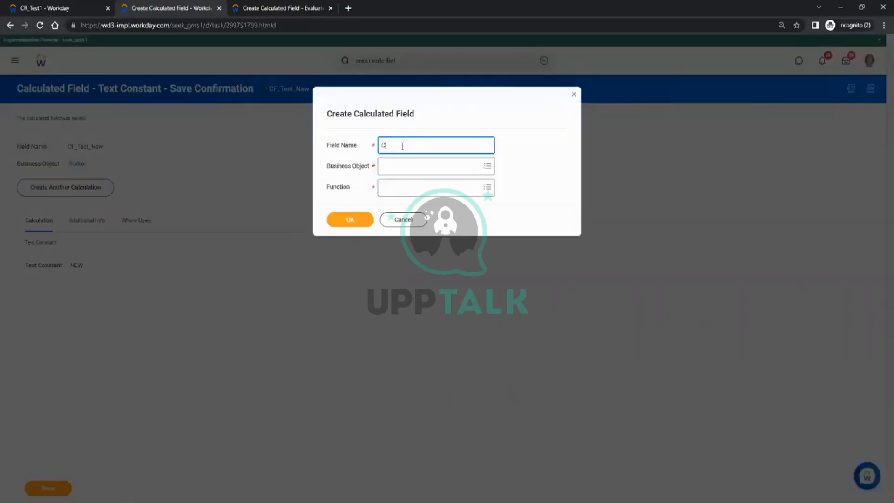
pyautogui.write('F_TEst_Old')
pyautogui.press('Tab')
pyautogui.write('worker')
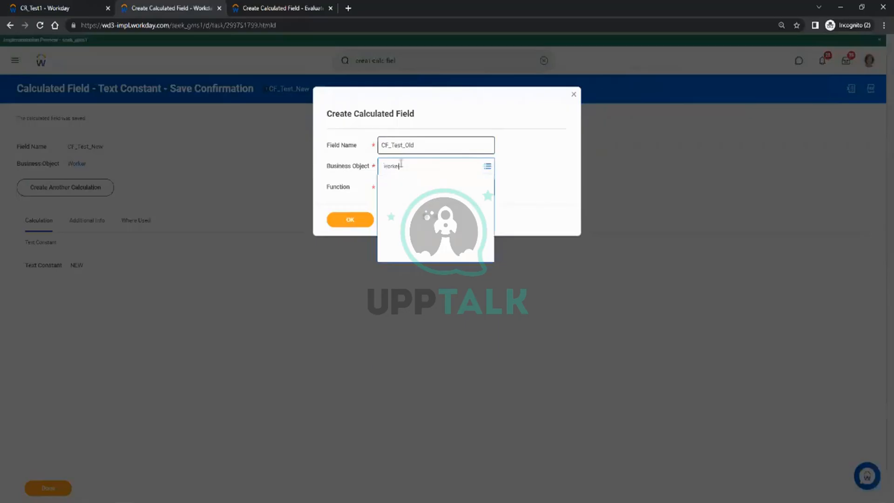
pyautogui.press('Return')
pyautogui.click(402, 201)
pyautogui.click(391, 188)
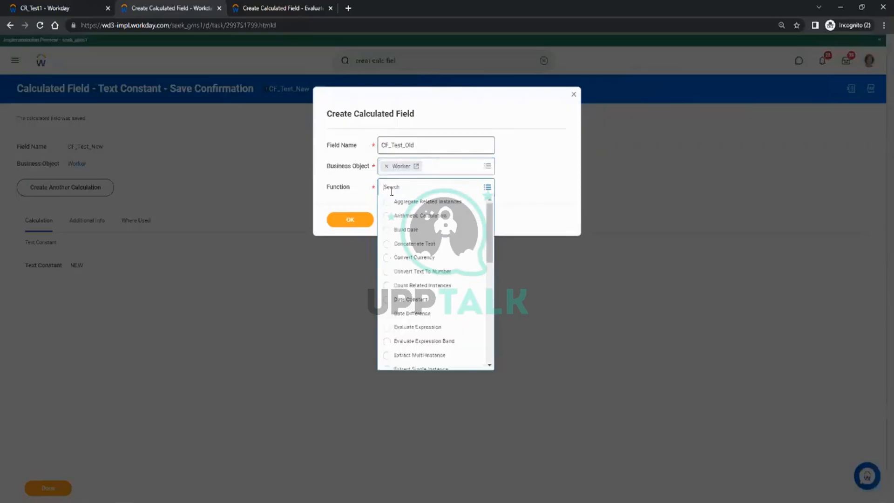
pyautogui.scroll(-5, 433, 289)
pyautogui.click(419, 335)
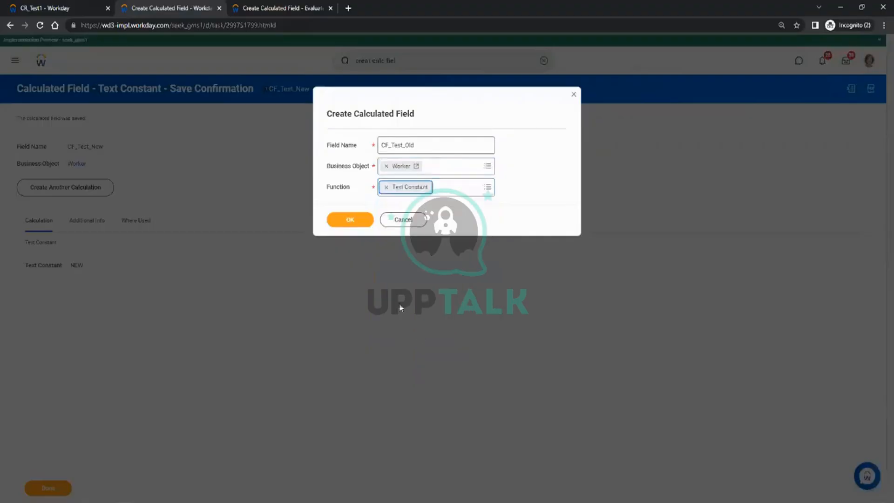
pyautogui.click(361, 228)
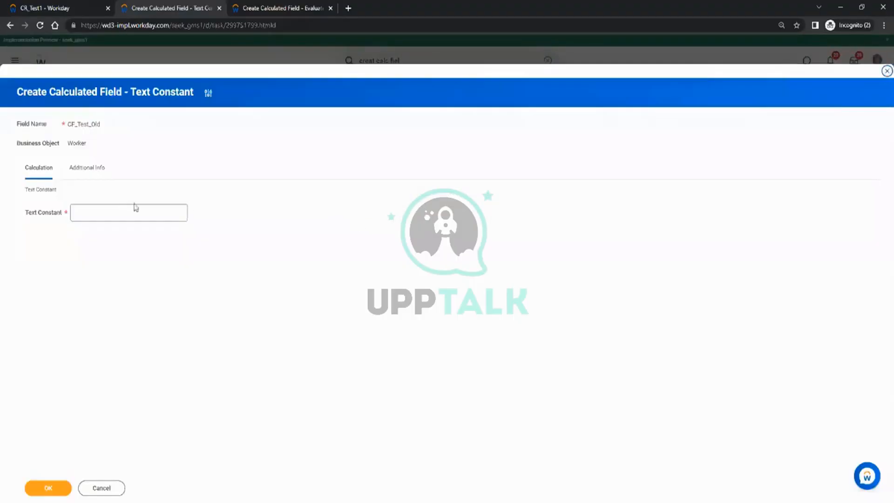
# Enter the constant value OLD and save CF_Test_Old.
pyautogui.click(123, 208)
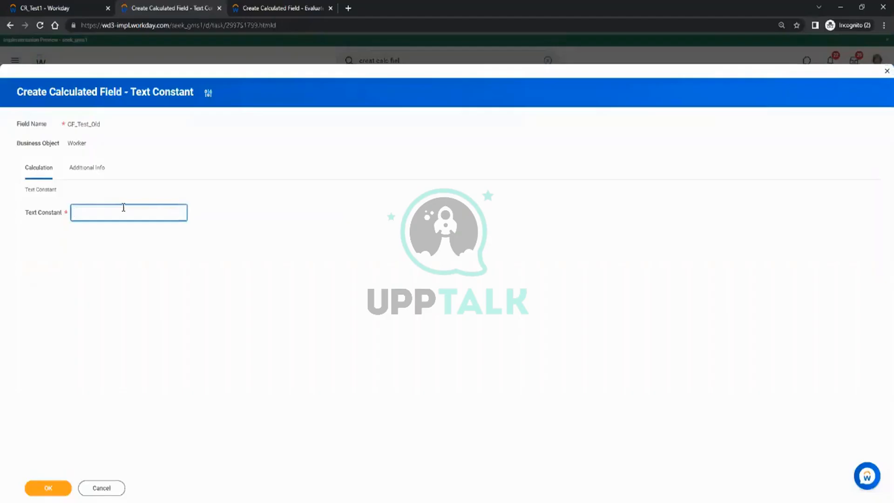
pyautogui.write('OLD')
pyautogui.click(50, 489)
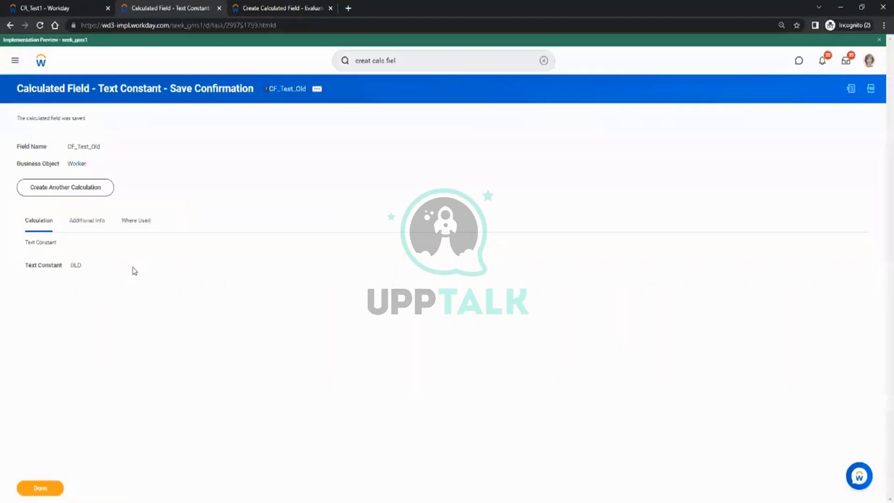
pyautogui.click(277, 7)
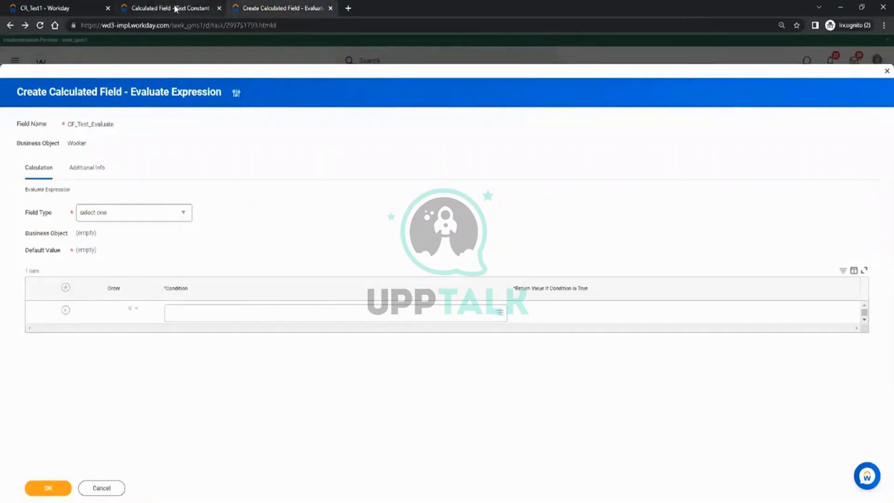
# From the saved Text Constant page, name a new Worker field CF_Test_TermDate using True/False Condition.
pyautogui.click(195, 8)
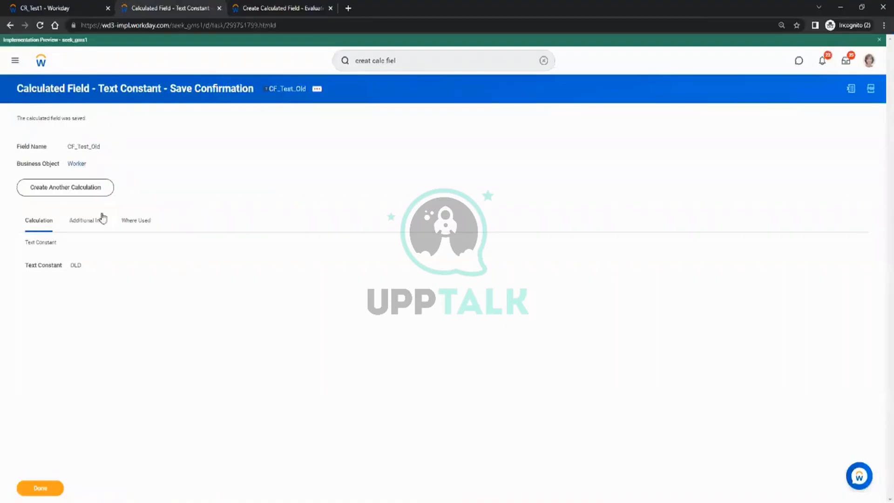
pyautogui.click(79, 195)
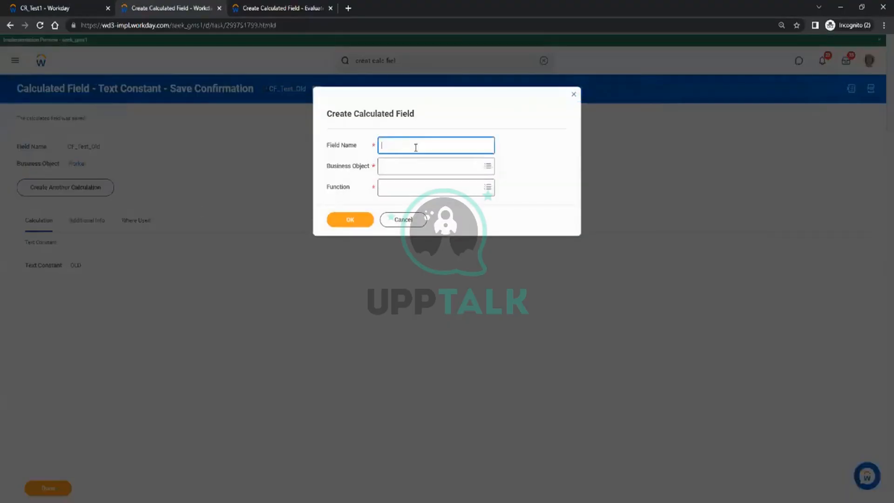
pyautogui.write('CF_Test_TermDate')
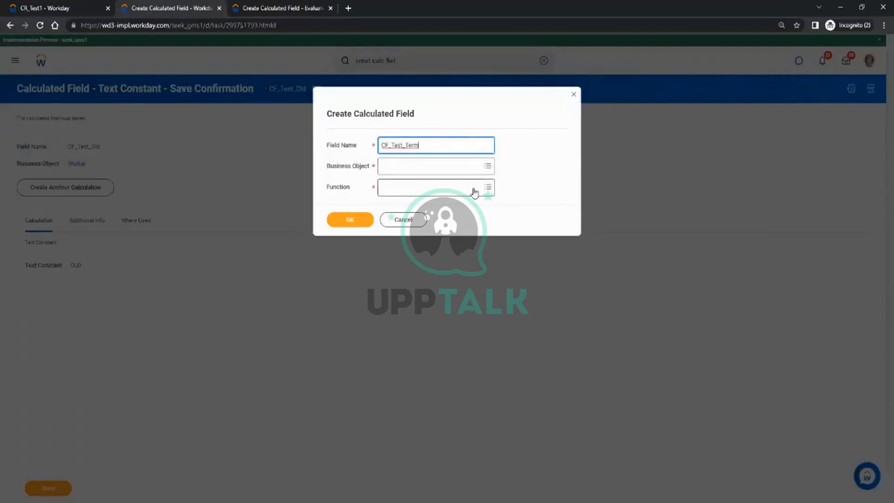
pyautogui.click(402, 176)
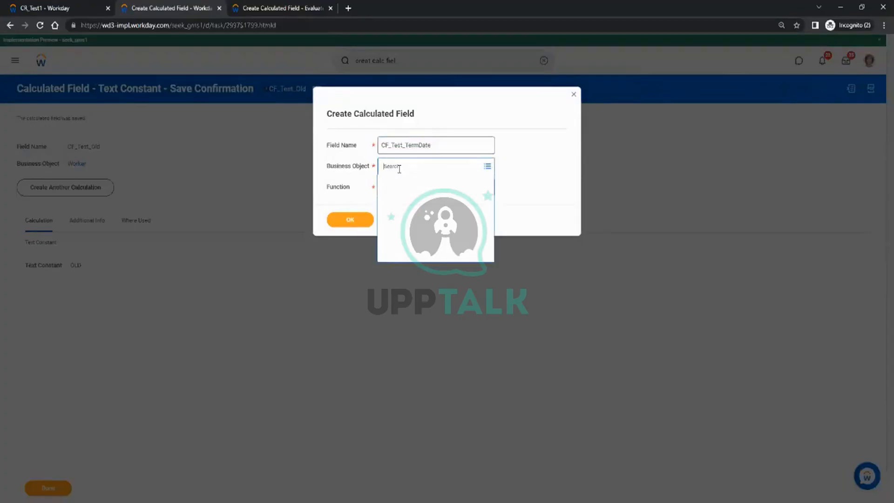
pyautogui.write('worker')
pyautogui.press('Return')
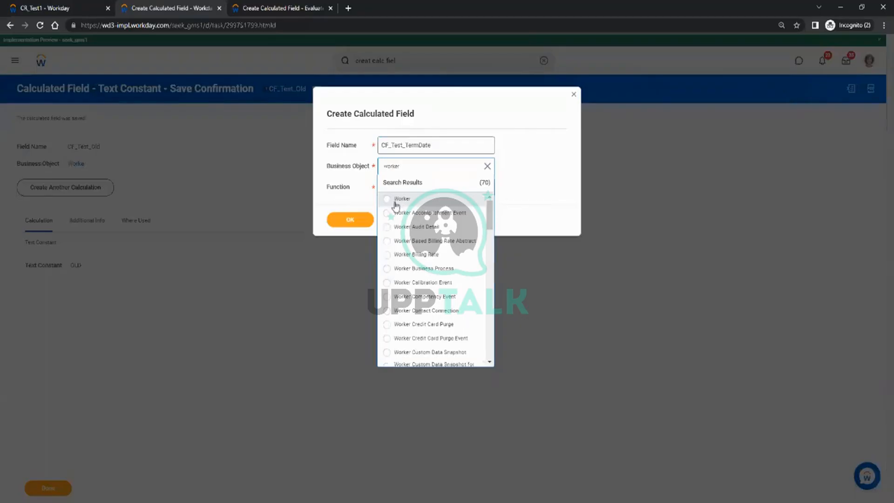
pyautogui.click(396, 200)
pyautogui.click(393, 186)
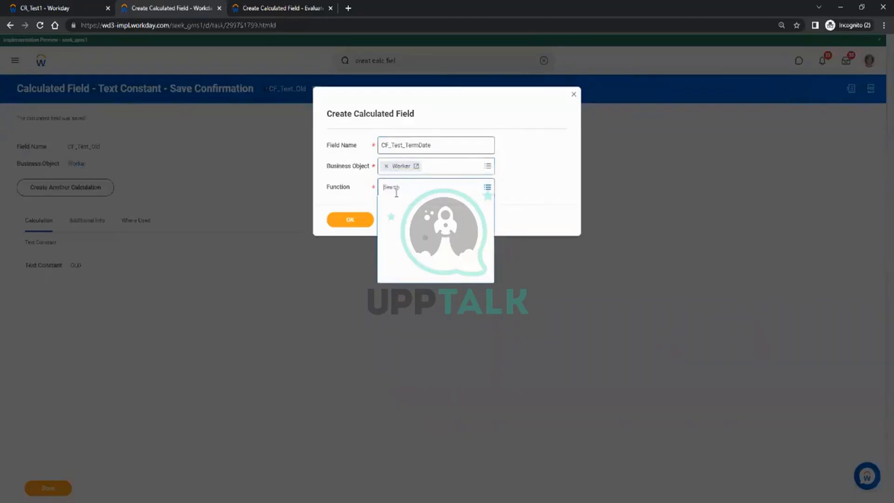
pyautogui.scroll(-10, 414, 326)
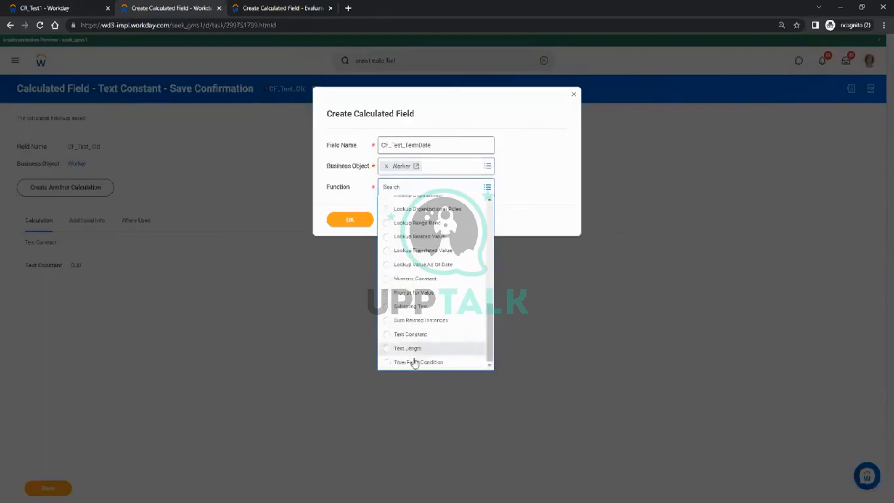
pyautogui.click(415, 363)
# Set the condition to Termination Date greater than or equal to 01/01/2015 and save it.
pyautogui.click(353, 220)
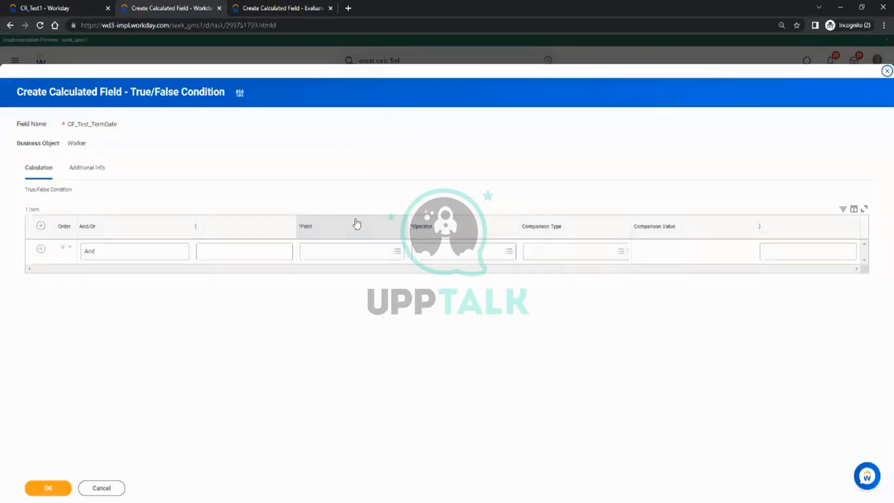
pyautogui.click(343, 250)
pyautogui.write('terminat')
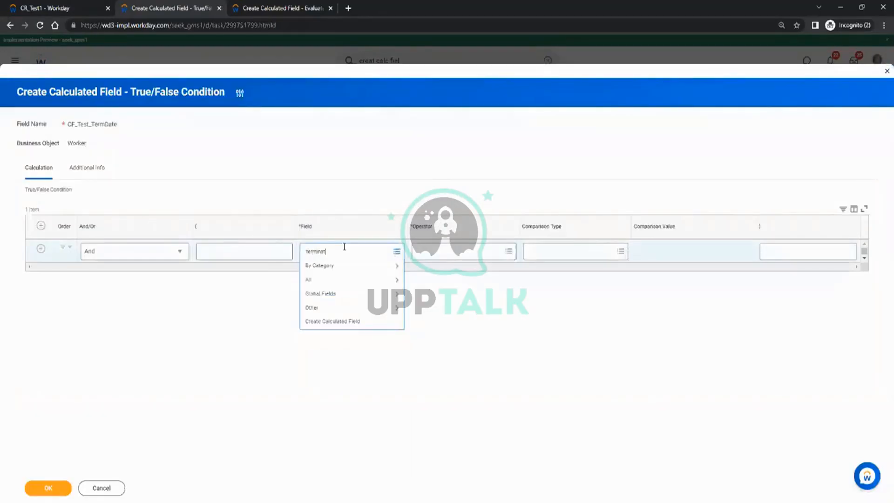
pyautogui.press('Return')
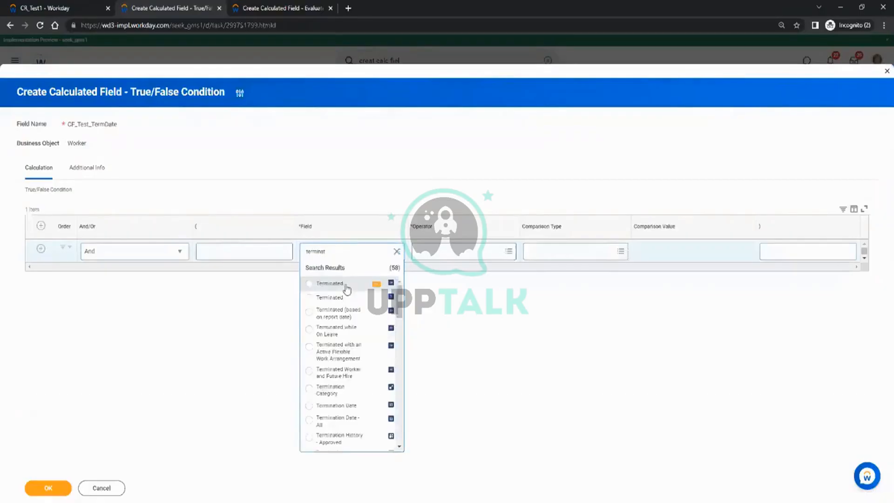
pyautogui.click(335, 406)
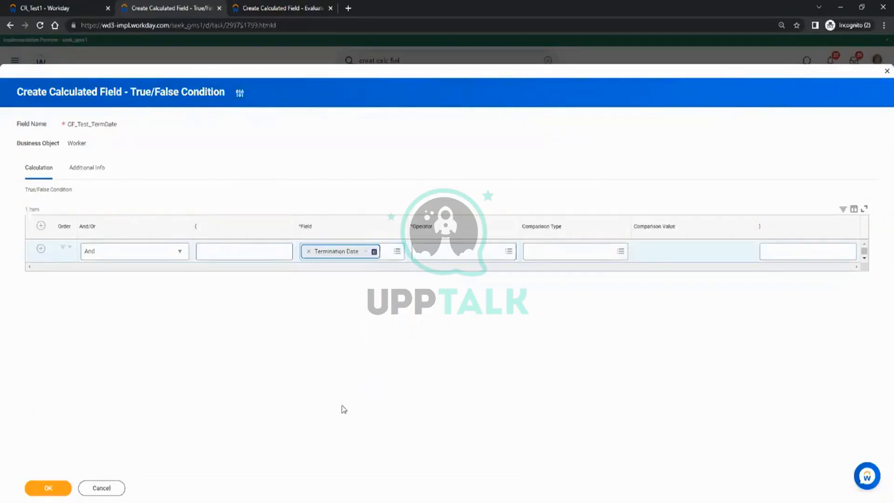
pyautogui.click(450, 256)
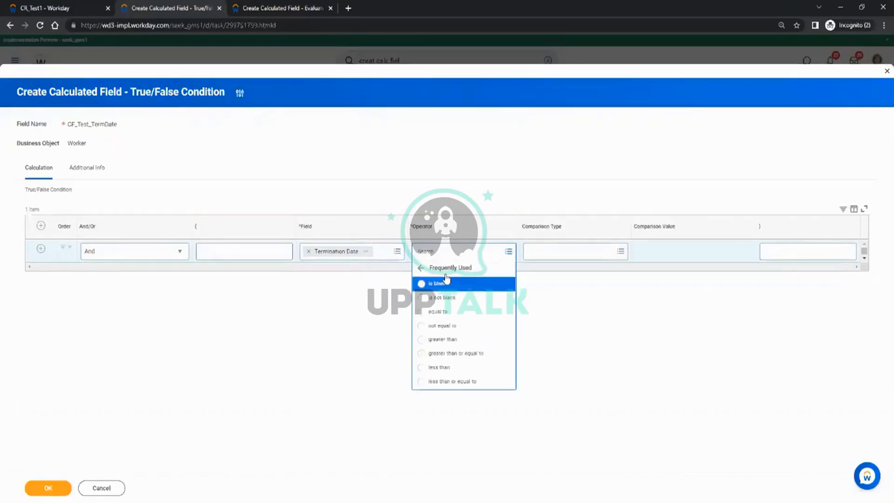
pyautogui.click(456, 353)
pyautogui.click(643, 252)
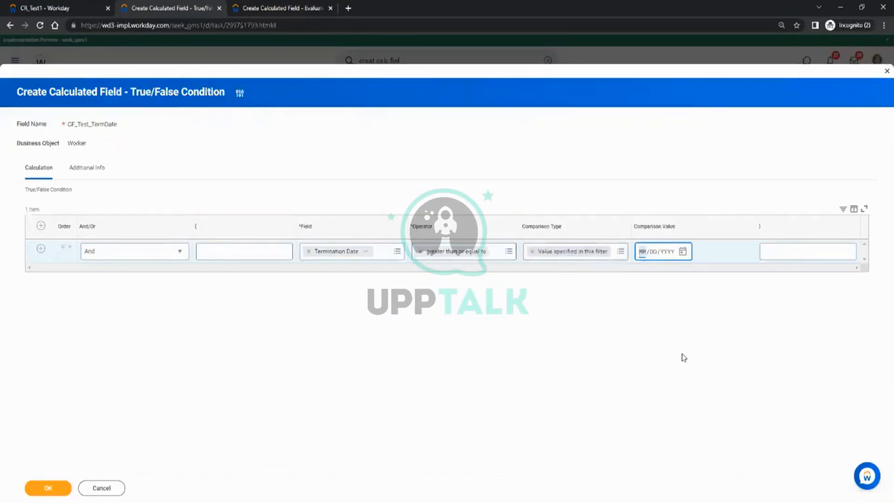
pyautogui.write('0101')
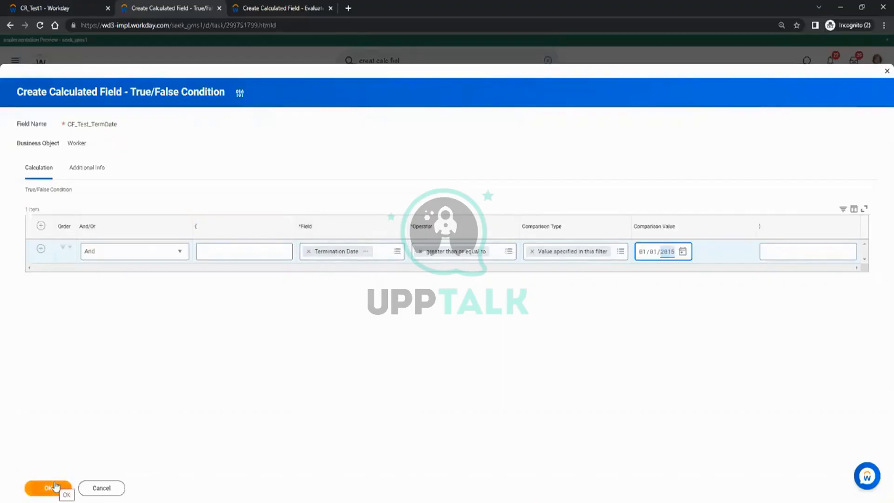
pyautogui.click(229, 321)
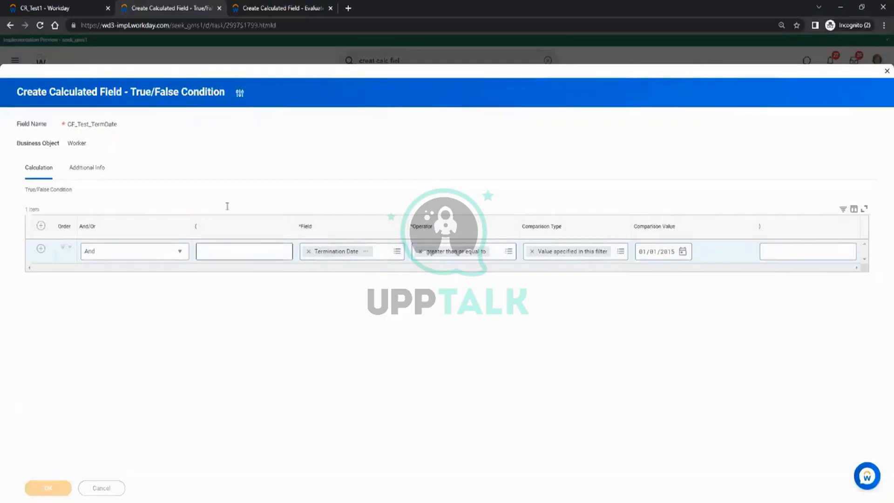
pyautogui.click(288, 5)
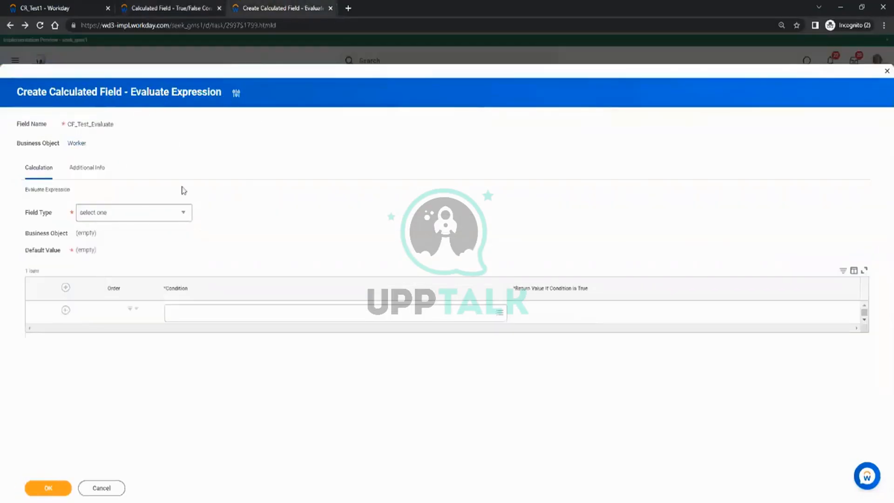
# Set the first condition row to CF_Test_TermDate and review that field's details.
pyautogui.click(213, 315)
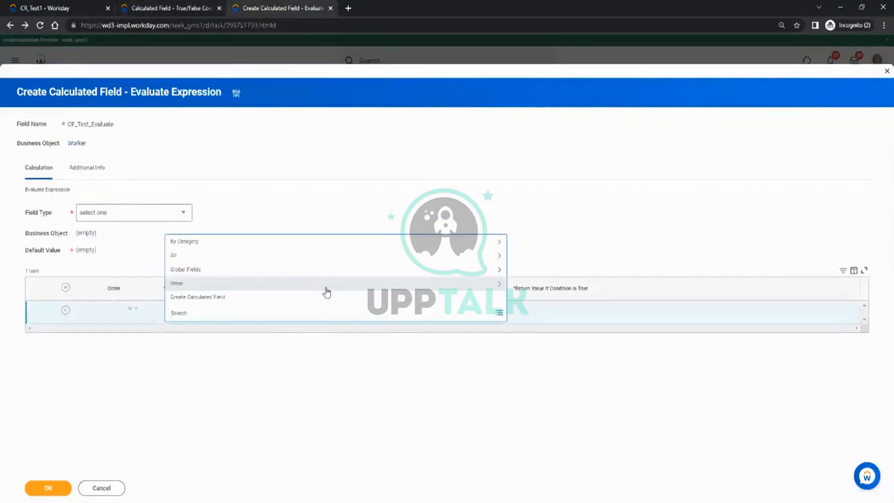
pyautogui.write('cf_Test_termDate')
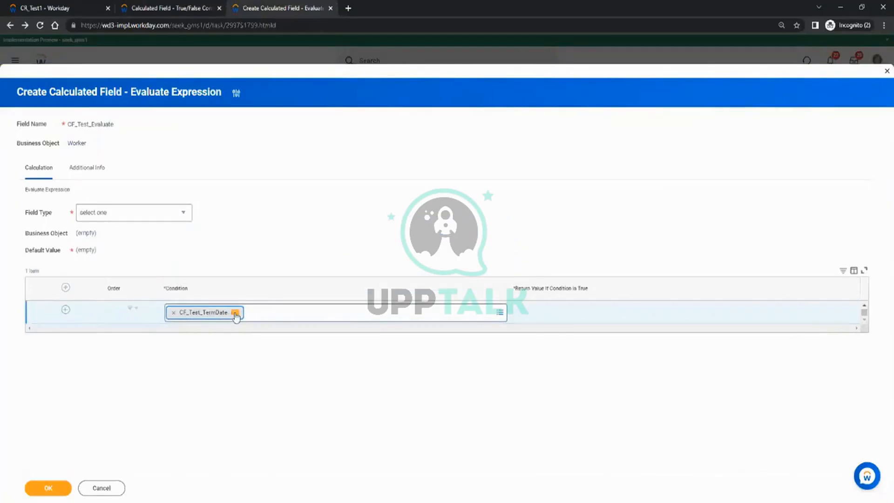
pyautogui.click(235, 313)
pyautogui.click(206, 326)
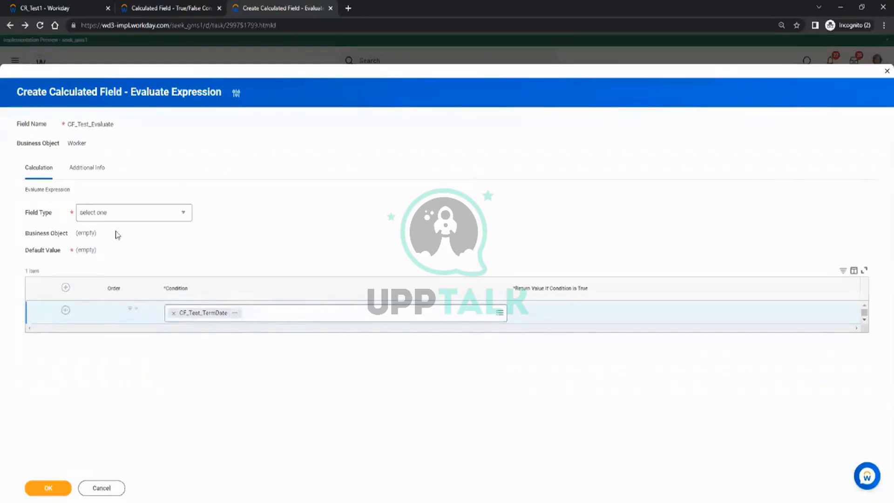
pyautogui.click(127, 214)
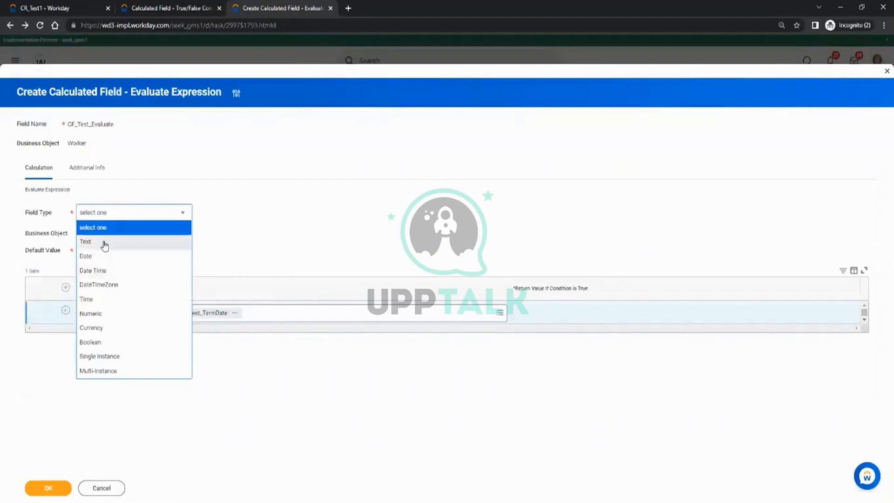
# Set Field Type to Text, return value CF_Test_New, default CF_Test_Old, and save.
pyautogui.click(105, 244)
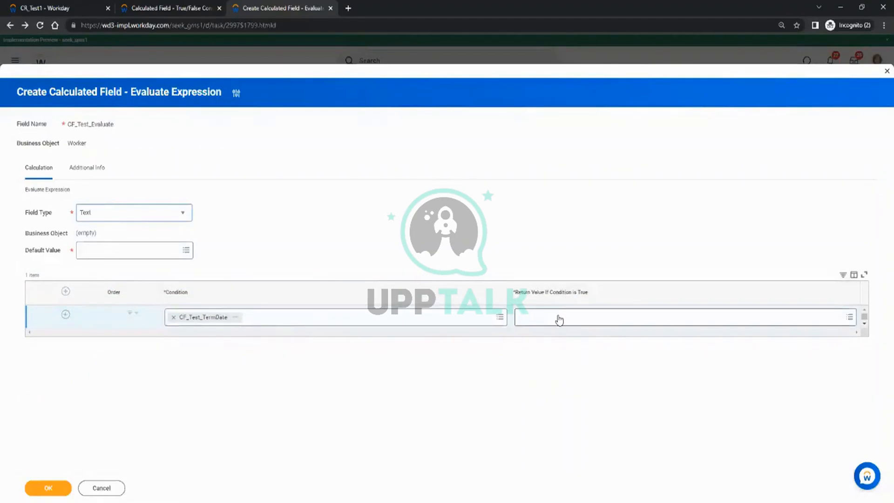
pyautogui.click(558, 319)
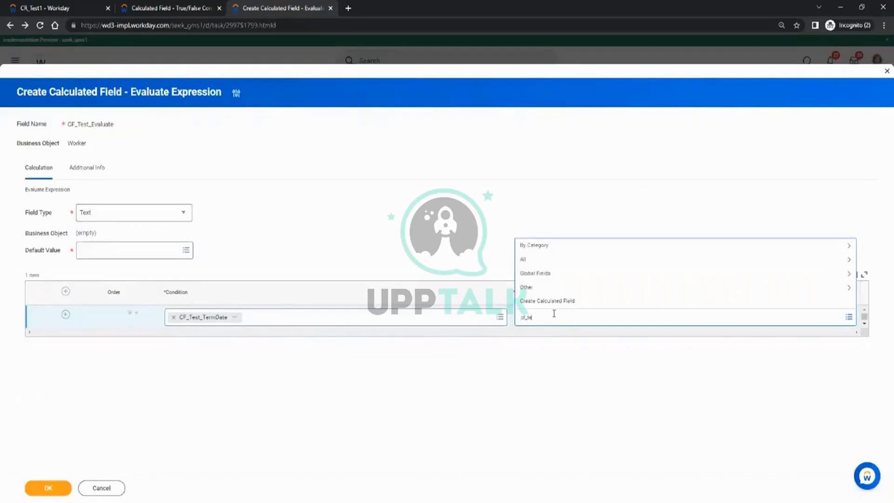
pyautogui.write('cf_test_new')
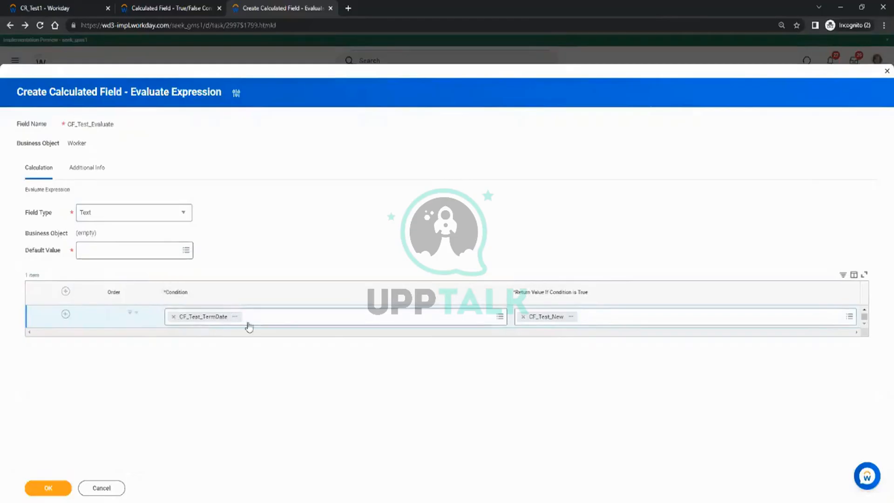
pyautogui.click(114, 251)
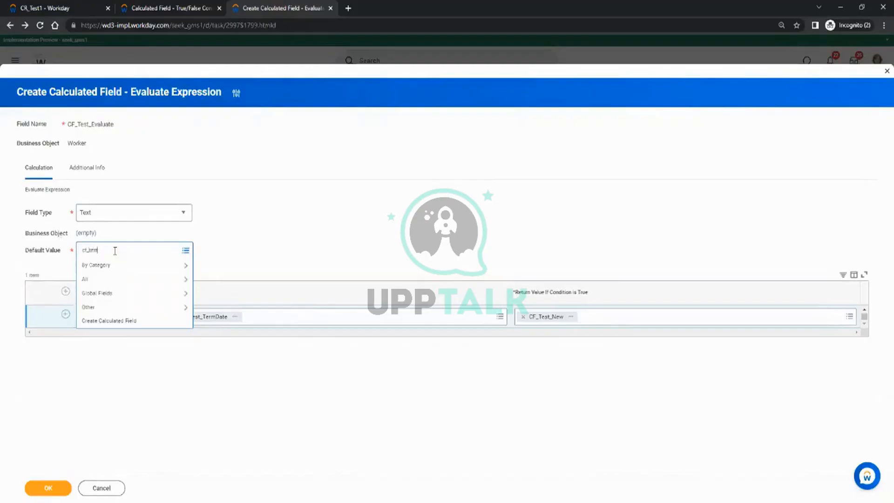
pyautogui.press('Return')
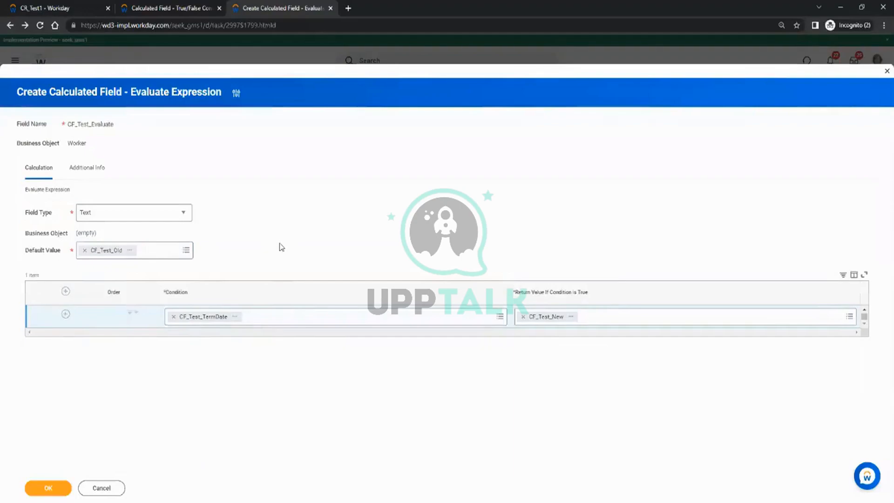
pyautogui.click(66, 315)
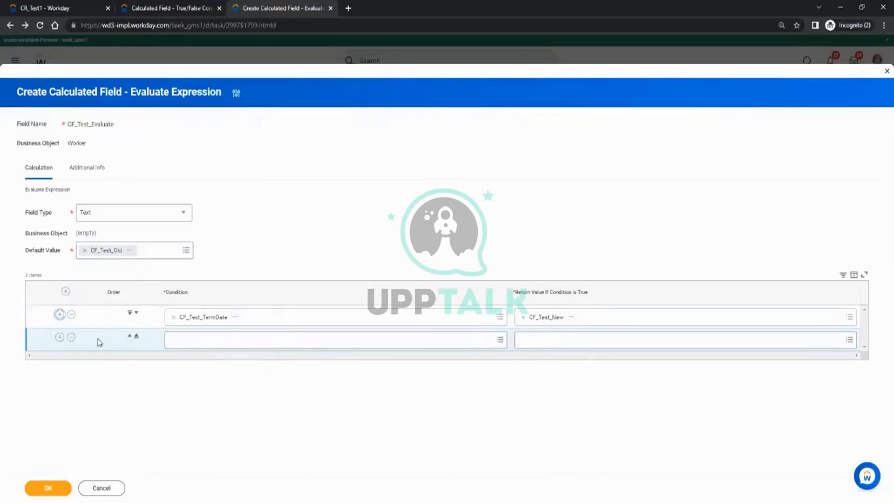
pyautogui.click(70, 337)
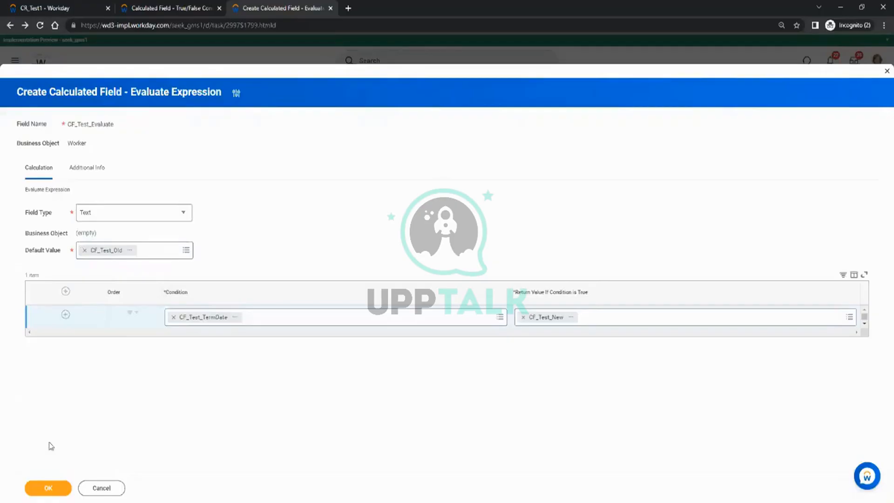
pyautogui.click(48, 488)
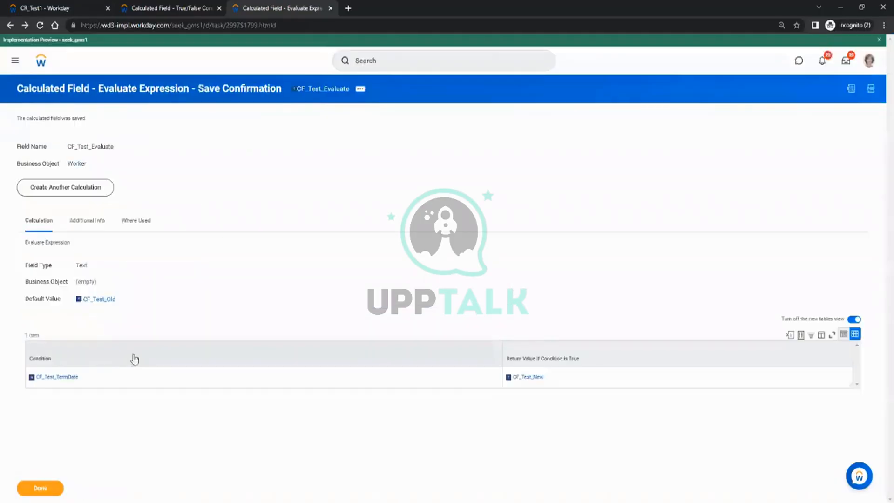
# Copy the CF_Test_Evaluate name and open the CR_Test1 report definition for editing.
pyautogui.click(326, 89)
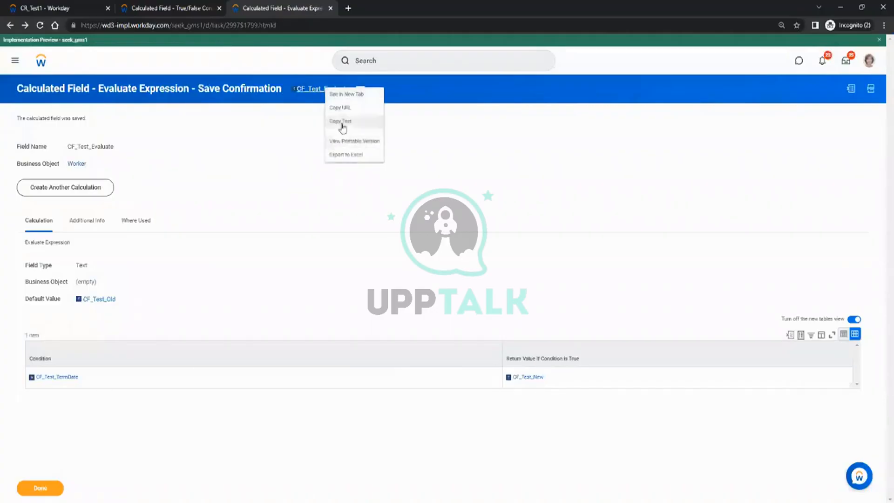
pyautogui.click(341, 122)
pyautogui.click(67, 7)
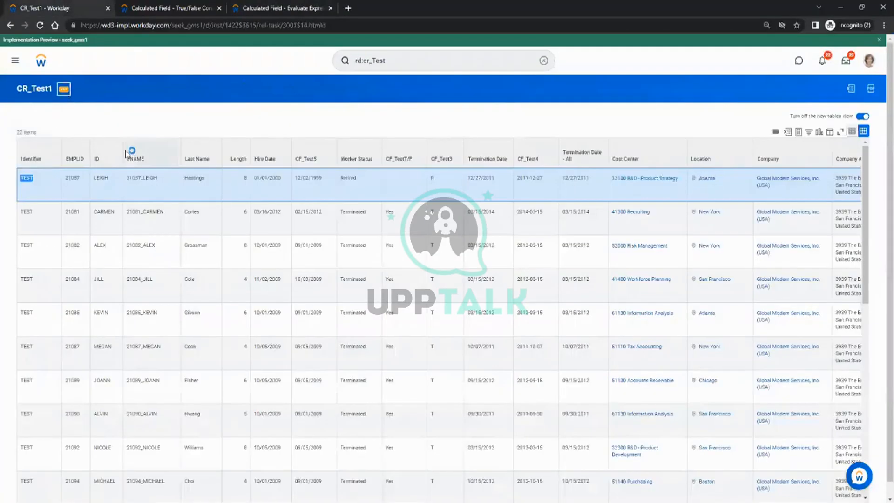
pyautogui.moveTo(130, 176)
pyautogui.moveTo(125, 123)
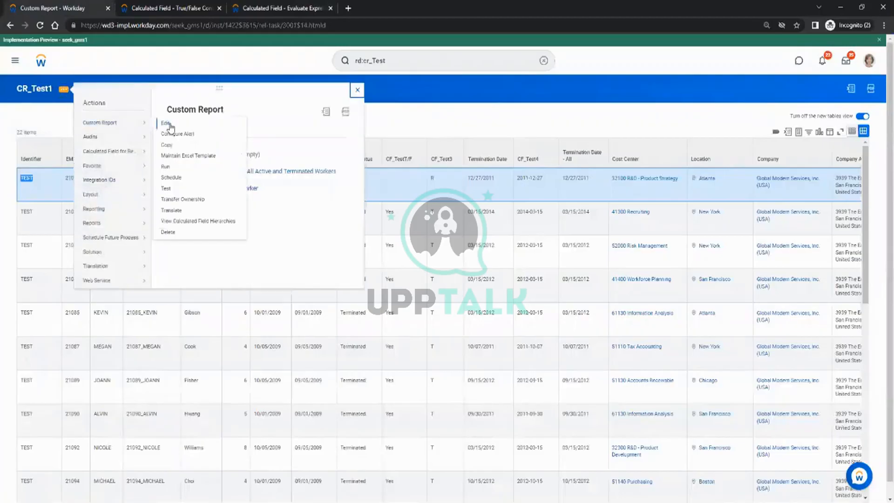
pyautogui.click(167, 124)
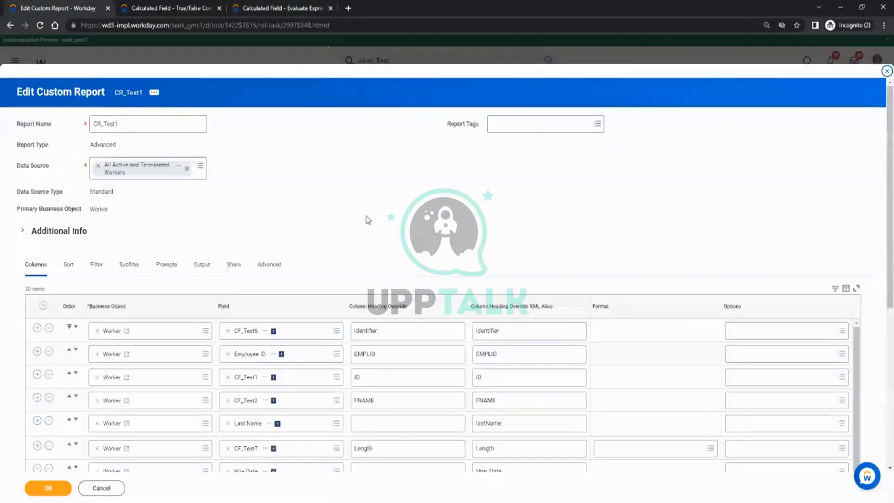
# Insert a CF_Test_Evaluate column after Termination Date and save the report.
pyautogui.scroll(-4, 366, 225)
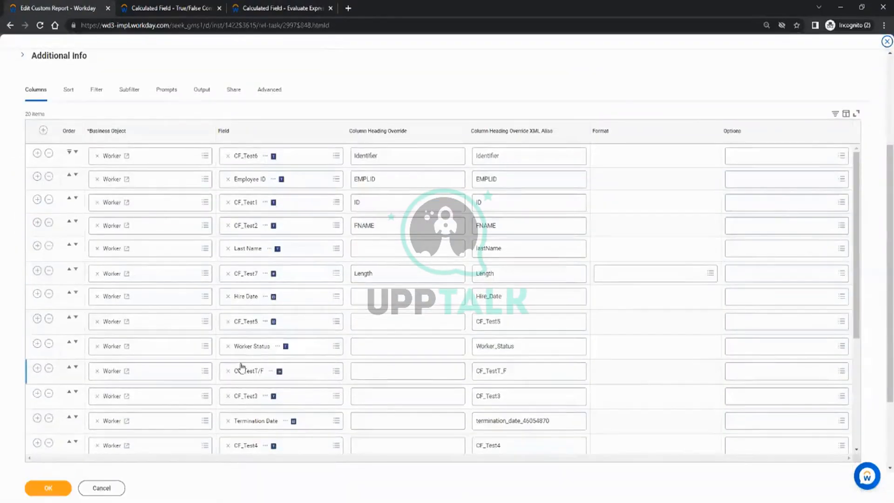
pyautogui.scroll(-2, 251, 342)
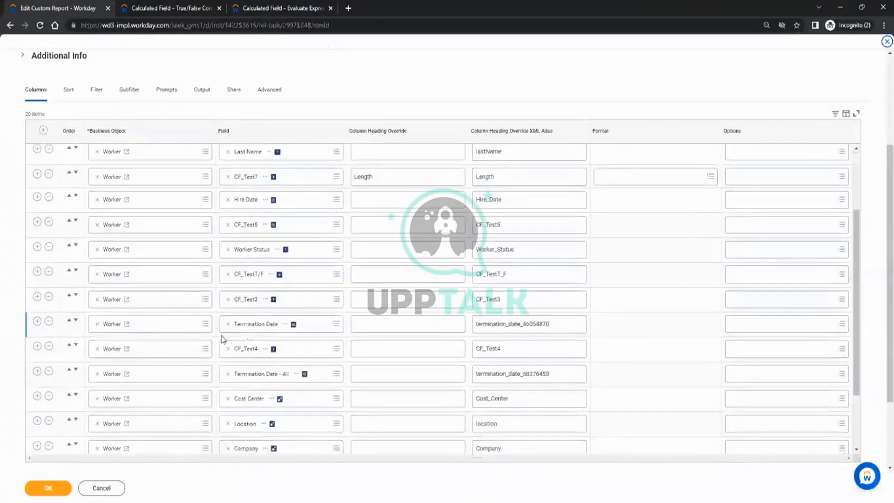
pyautogui.click(37, 321)
pyautogui.click(248, 347)
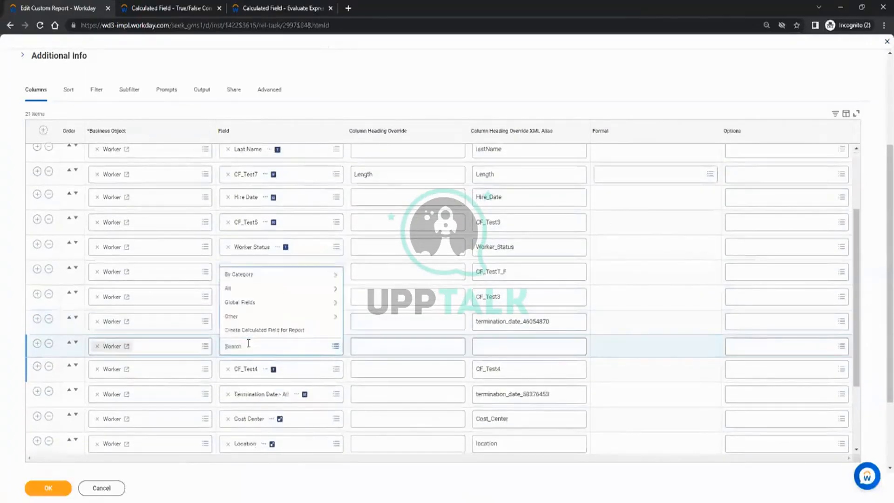
pyautogui.write('CF_Test_Evaluate')
pyautogui.press('Return')
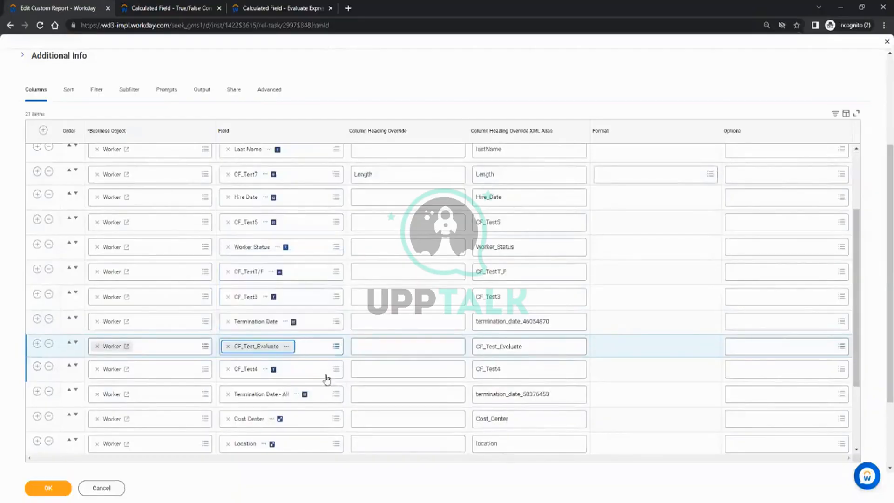
pyautogui.click(49, 488)
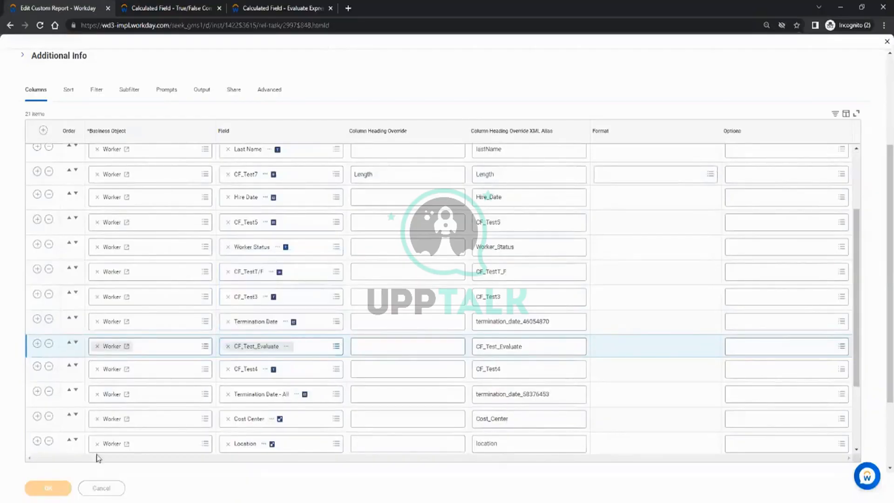
pyautogui.click(54, 488)
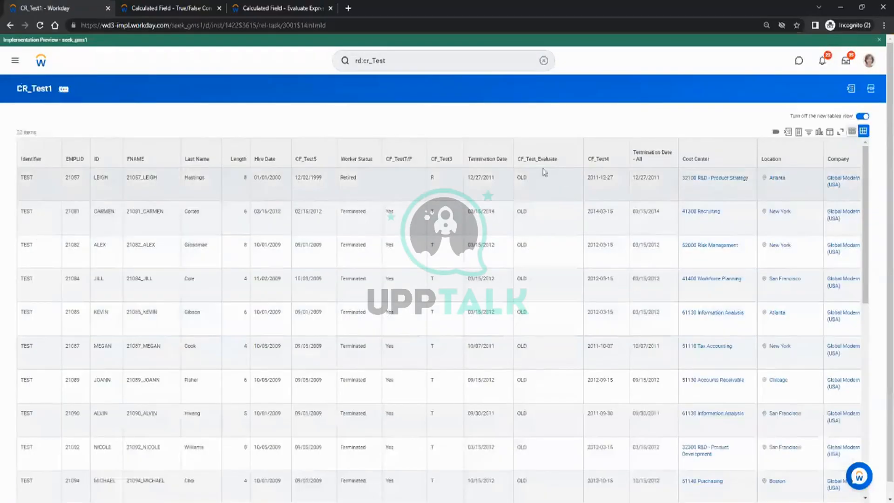
# Compare the top rows' termination years with their OLD results.
pyautogui.doubleClick(491, 176)
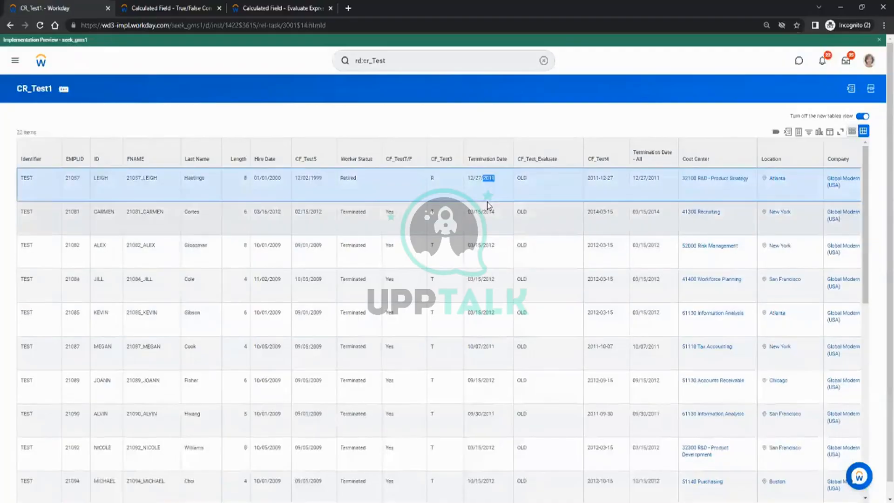
pyautogui.doubleClick(488, 211)
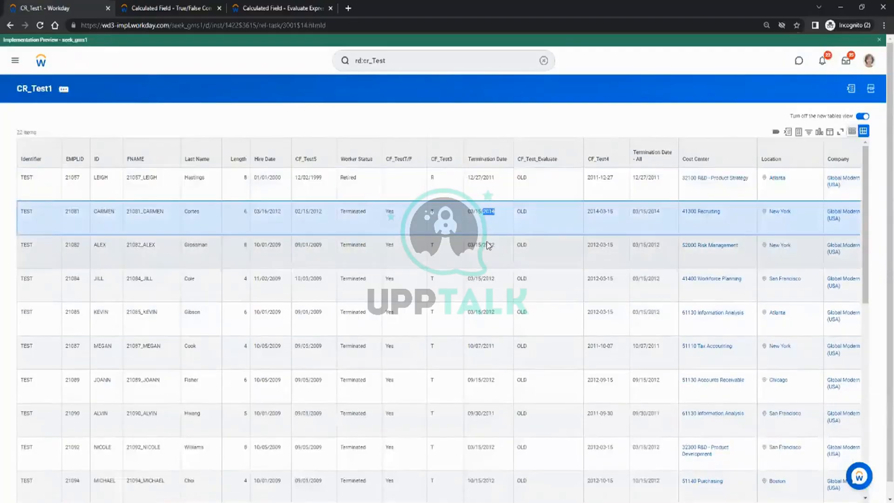
pyautogui.click(488, 241)
pyautogui.doubleClick(522, 176)
pyautogui.click(523, 216)
pyautogui.click(526, 283)
# Scroll down to confirm the 2015 terminations show NEW, then return to the saved field.
pyautogui.scroll(-5, 532, 326)
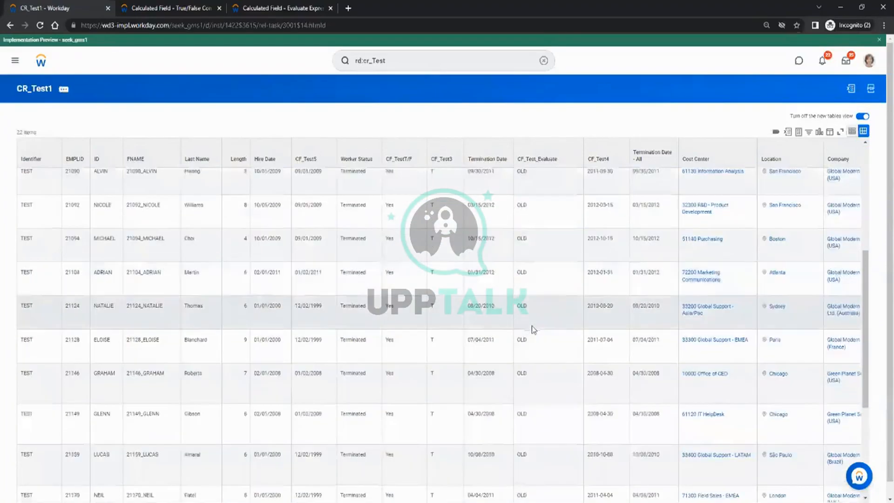
pyautogui.scroll(-3, 531, 352)
pyautogui.scroll(-3, 531, 352)
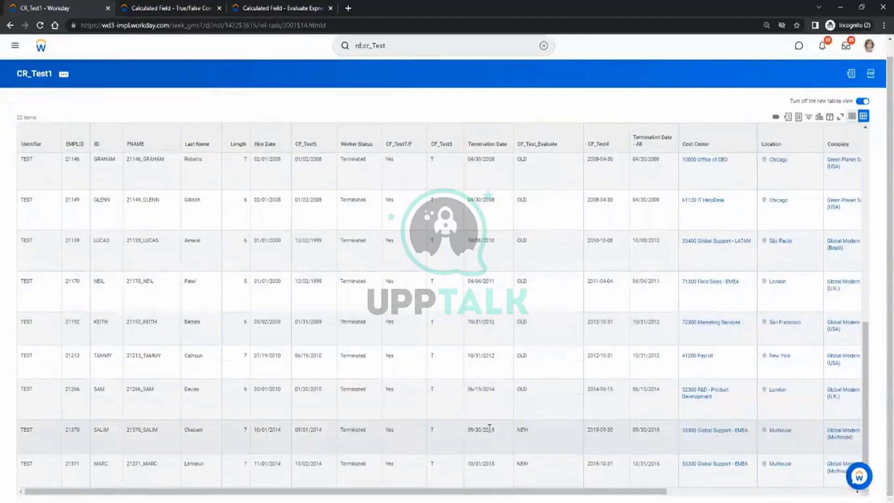
pyautogui.doubleClick(490, 429)
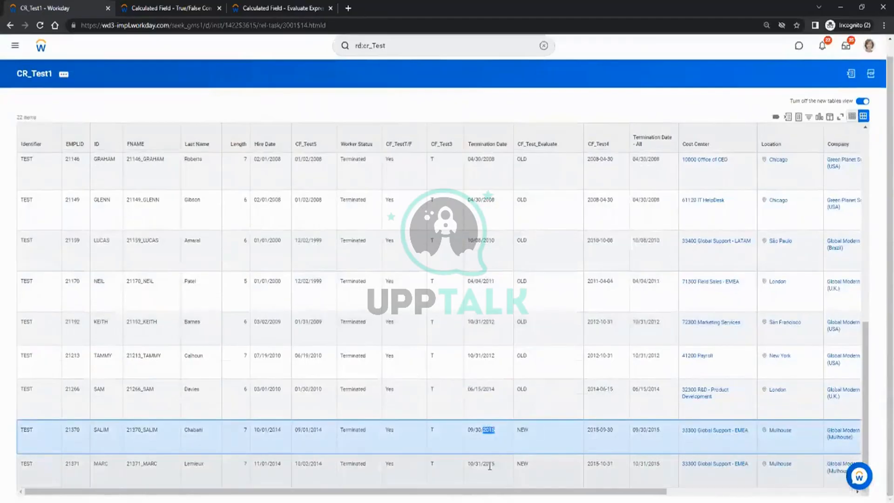
pyautogui.click(529, 466)
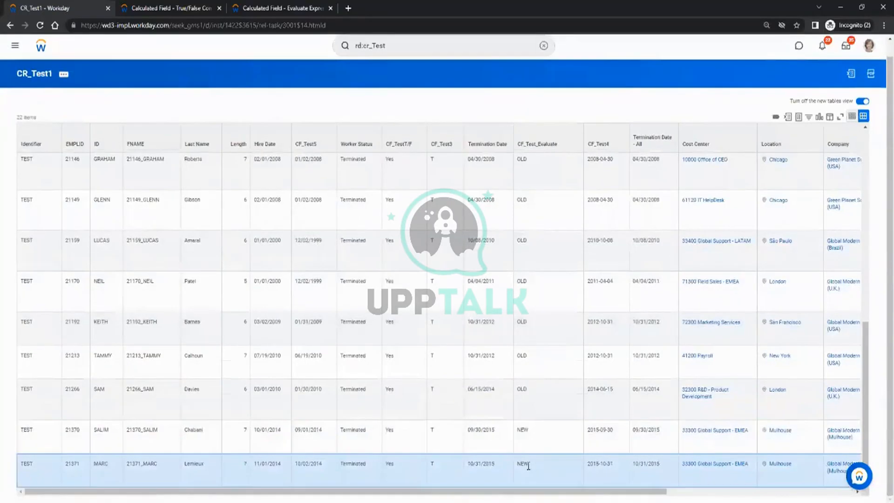
pyautogui.scroll(10, 531, 442)
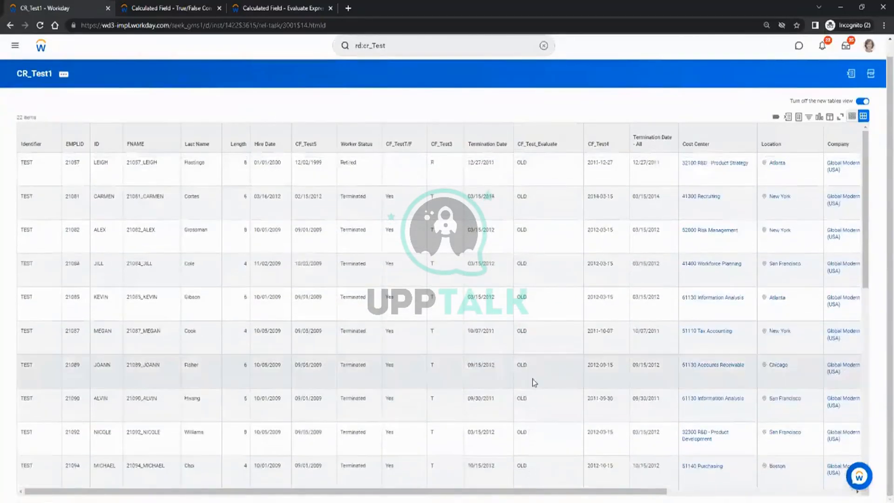
pyautogui.scroll(-10, 532, 379)
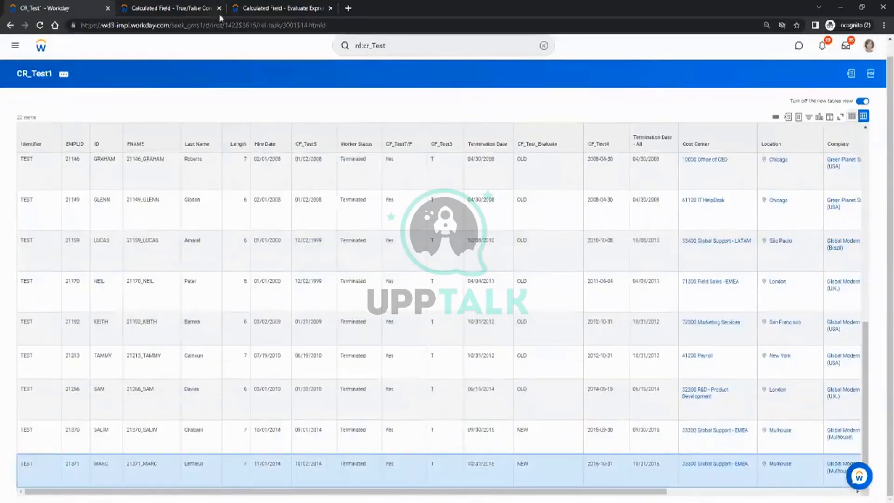
pyautogui.click(254, 9)
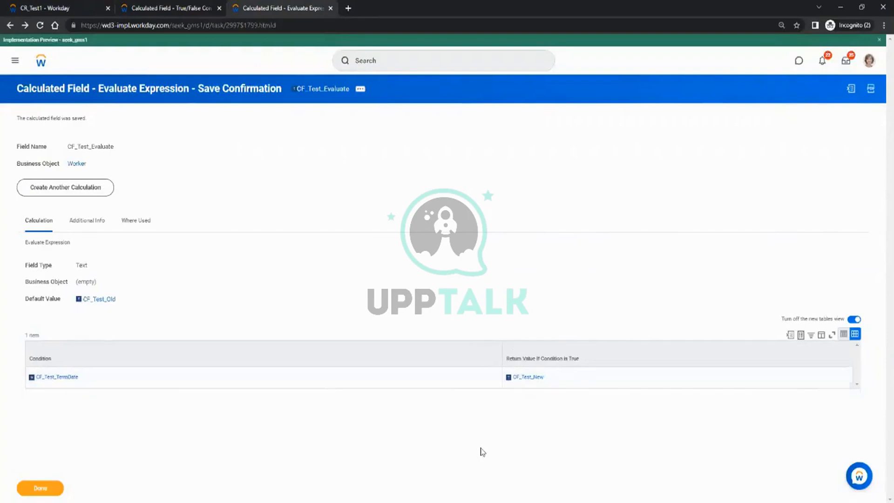
# Review CF_Test_Evaluate's Save Confirmation and start another calculated field.
pyautogui.moveTo(547, 379)
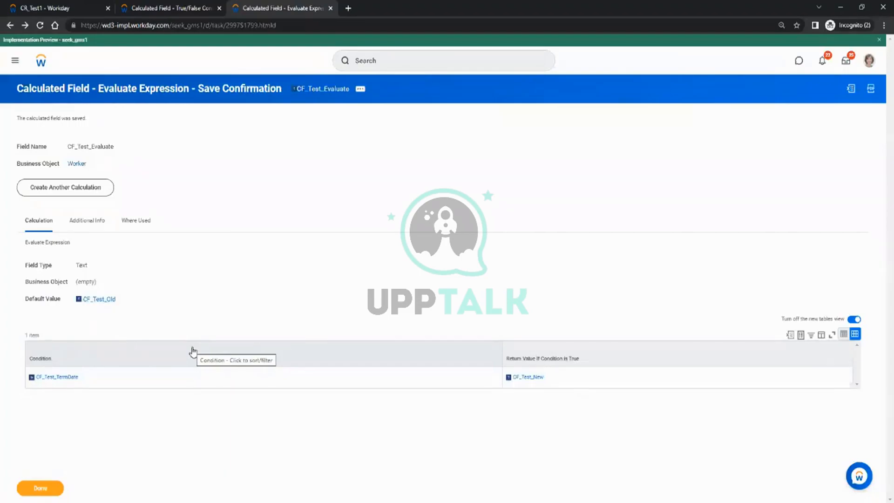
pyautogui.click(79, 193)
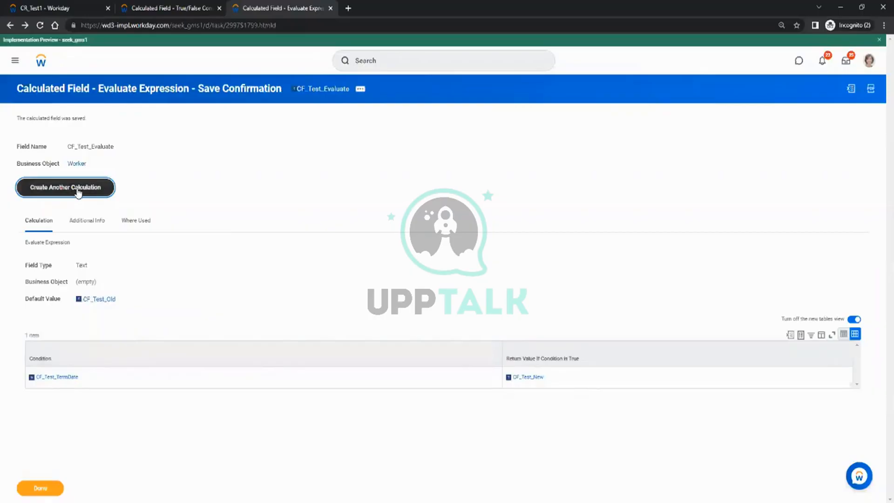
# Name the field cf_Test_7 on Worker with Lookup Related Value, then view the CR_Test1 report.
pyautogui.click(435, 148)
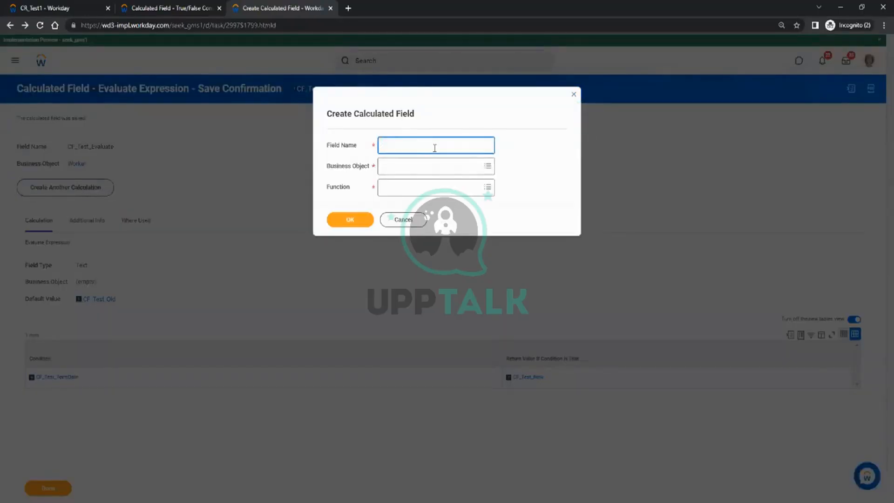
pyautogui.write('cf_Test_7')
pyautogui.press('Tab')
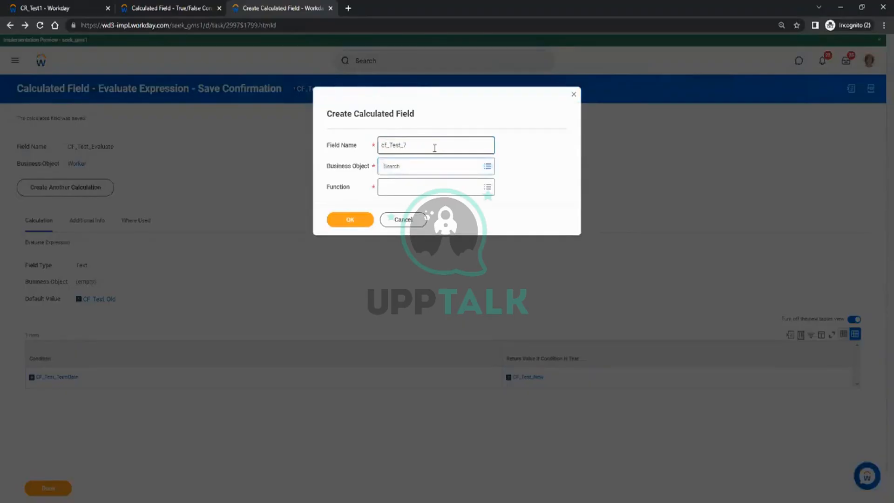
pyautogui.write('worker')
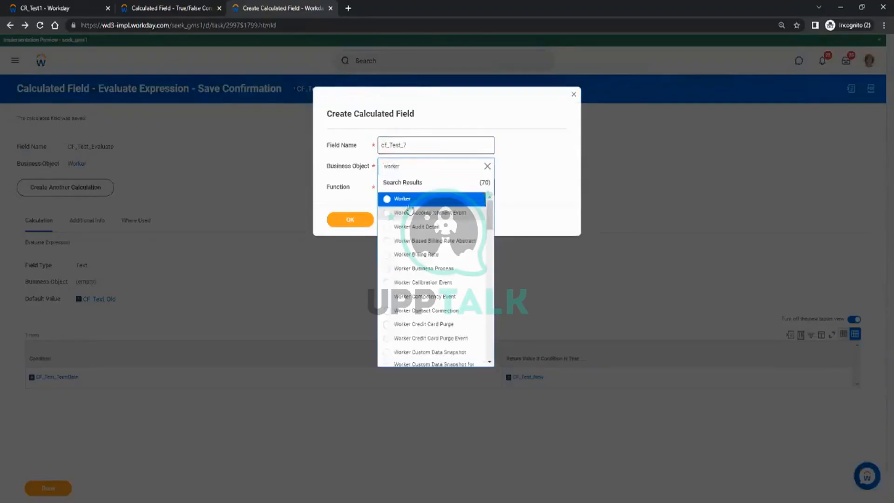
pyautogui.click(410, 202)
pyautogui.click(401, 187)
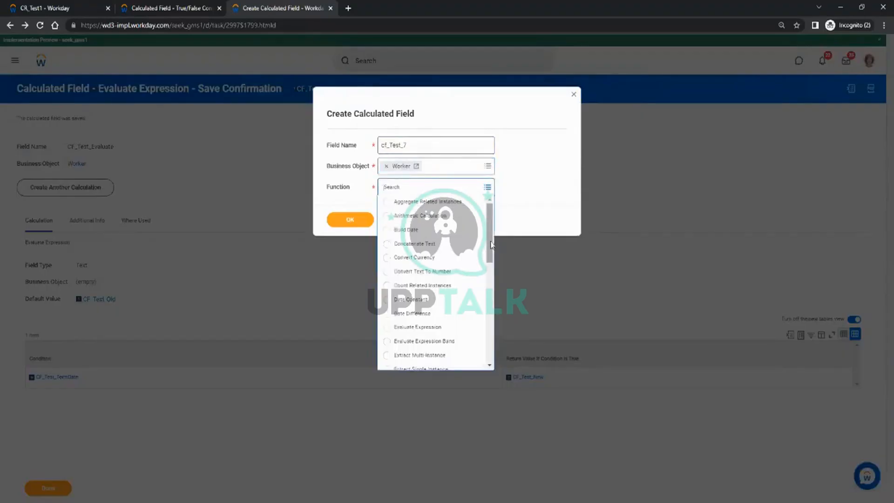
pyautogui.scroll(-5, 447, 317)
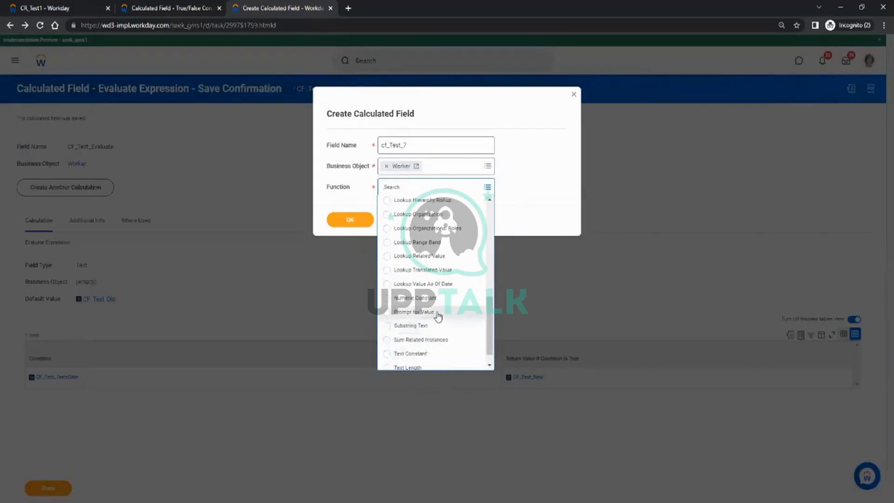
pyautogui.moveTo(491, 313); pyautogui.dragTo(492, 296)
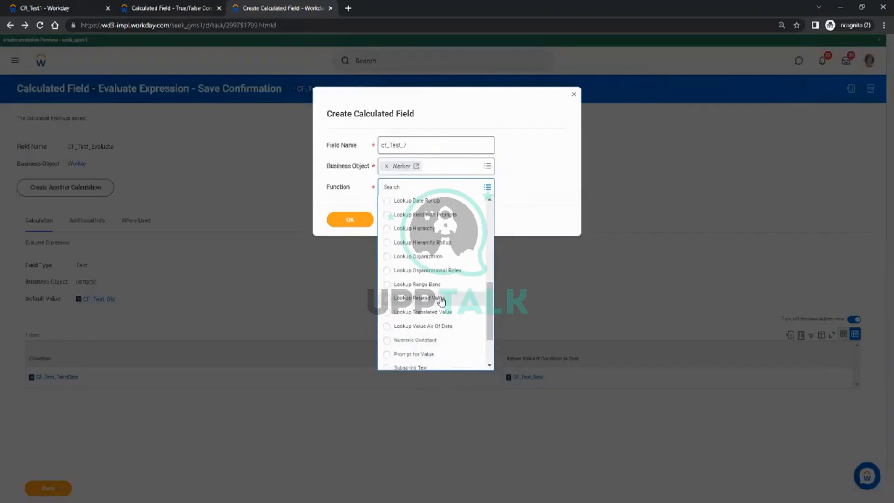
pyautogui.click(406, 300)
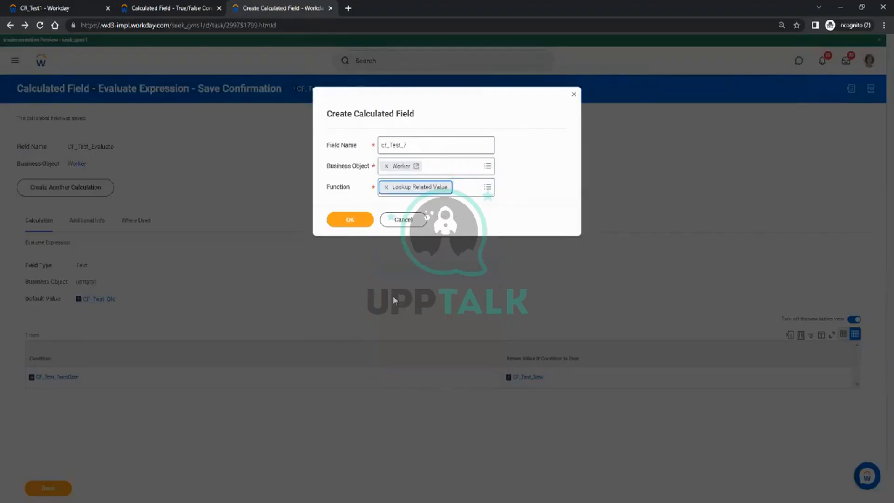
pyautogui.click(48, 6)
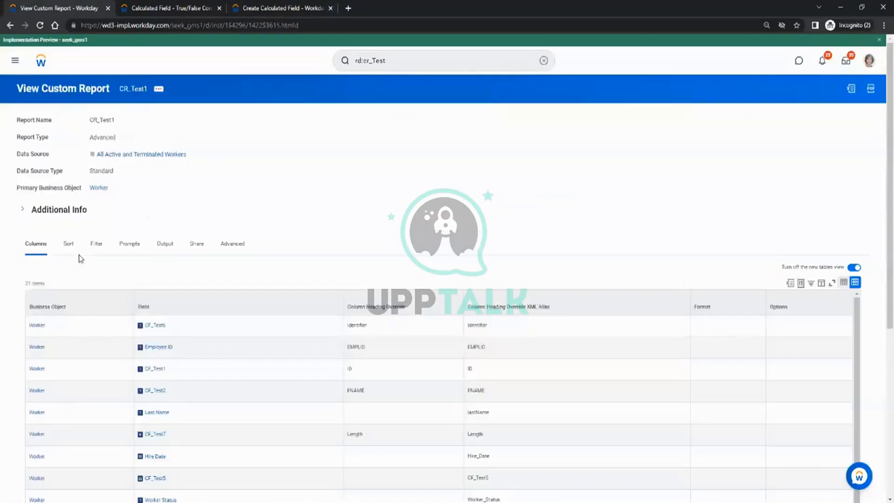
pyautogui.scroll(-6, 115, 263)
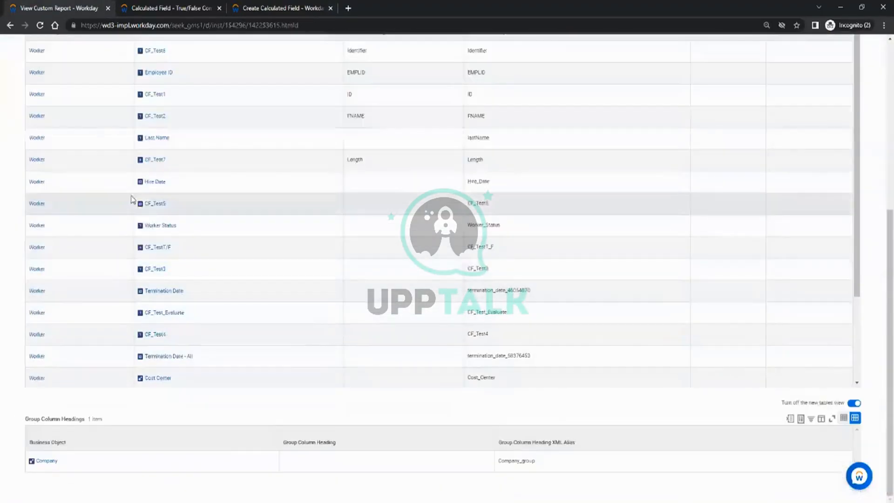
pyautogui.scroll(-3, 128, 209)
pyautogui.moveTo(50, 375)
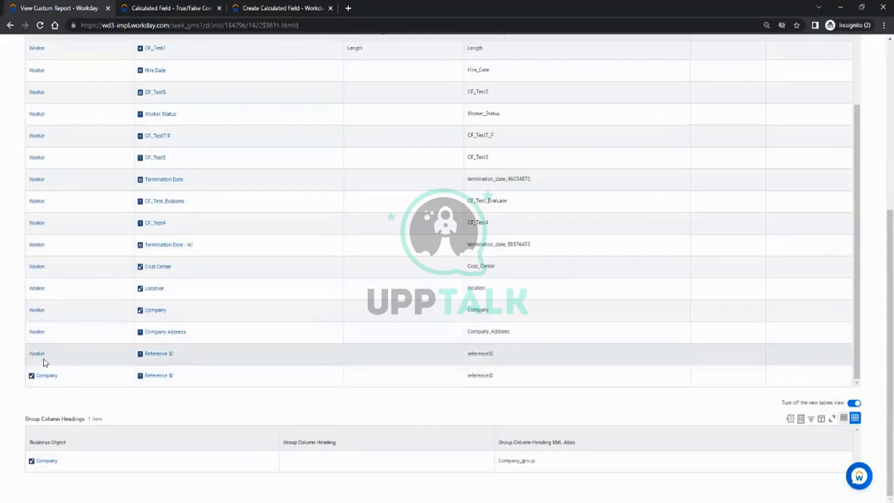
pyautogui.scroll(2, 72, 263)
pyautogui.scroll(-2, 68, 223)
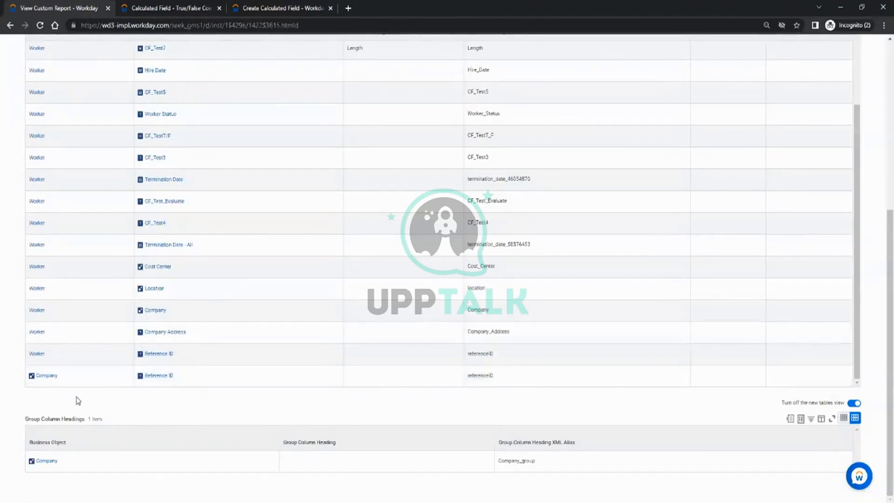
pyautogui.scroll(5, 78, 401)
pyautogui.click(96, 244)
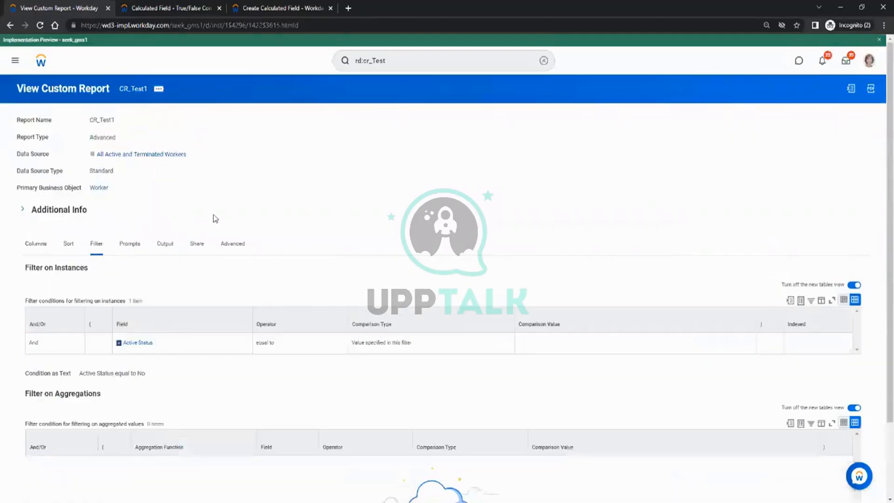
pyautogui.scroll(-2, 216, 219)
pyautogui.click(34, 163)
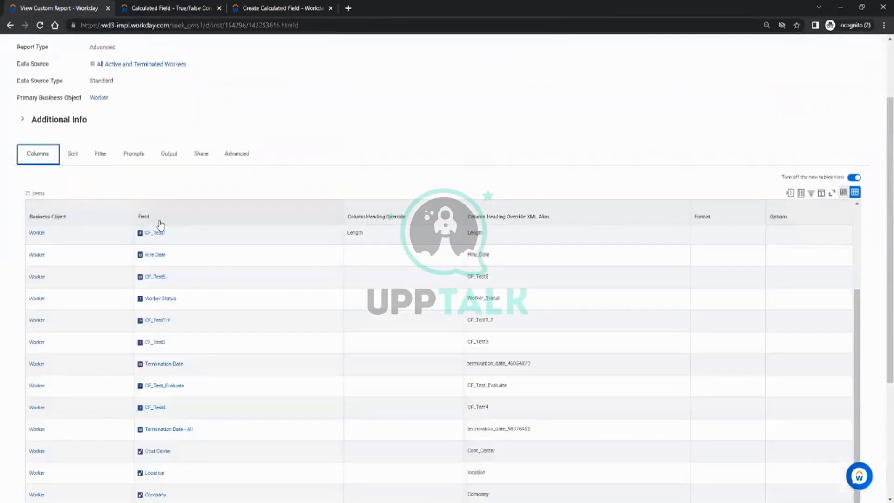
pyautogui.scroll(-5, 140, 270)
pyautogui.moveTo(191, 378); pyautogui.dragTo(32, 380)
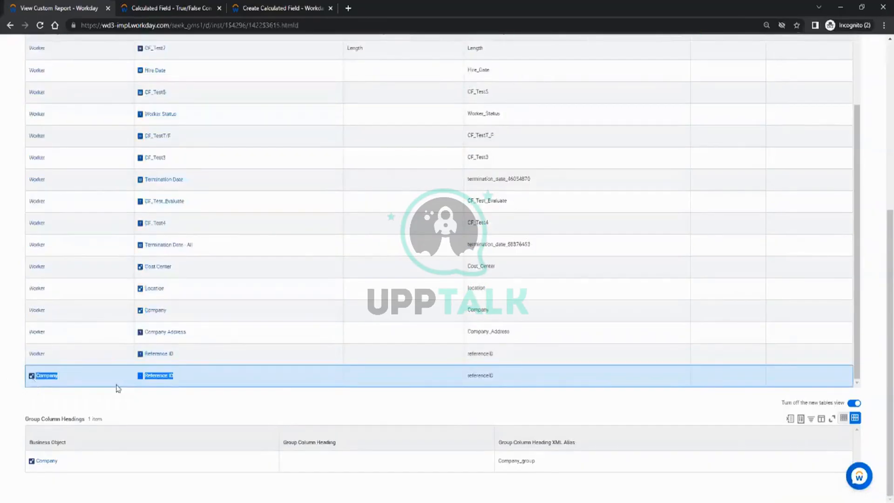
pyautogui.scroll(3, 174, 344)
pyautogui.scroll(10, 167, 309)
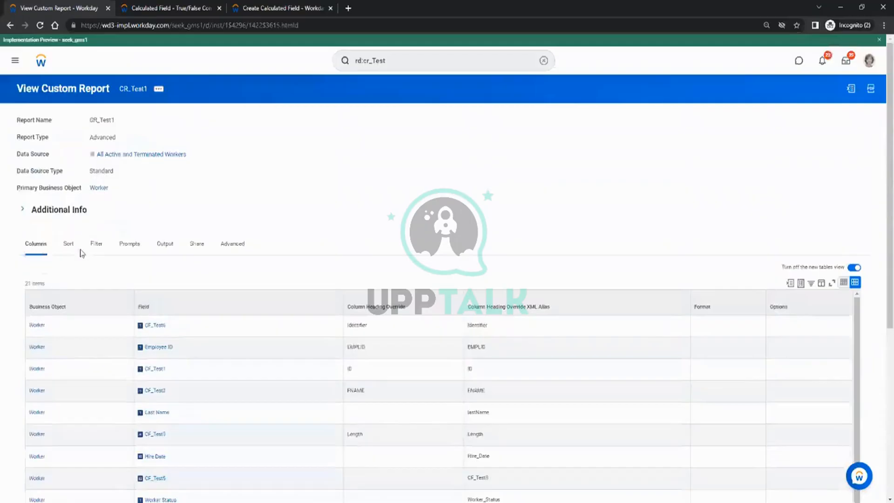
pyautogui.click(110, 243)
pyautogui.click(36, 244)
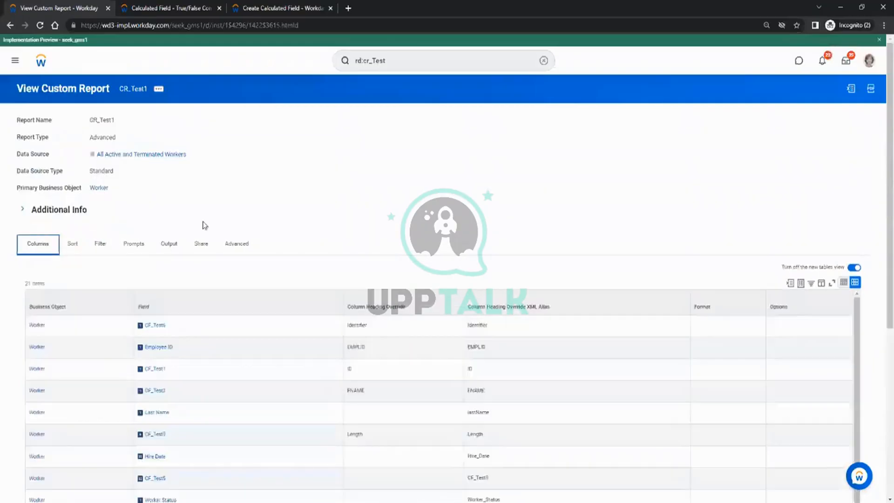
pyautogui.scroll(-10, 167, 348)
pyautogui.scroll(-3, 172, 368)
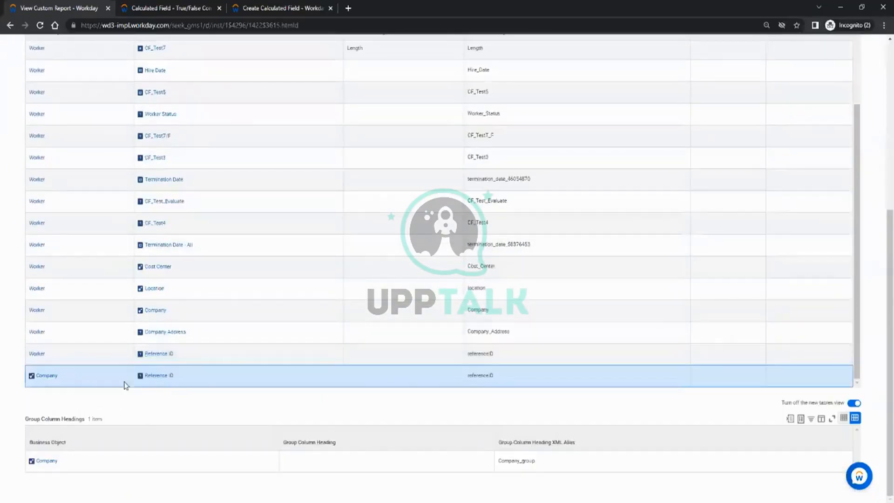
pyautogui.scroll(3, 44, 294)
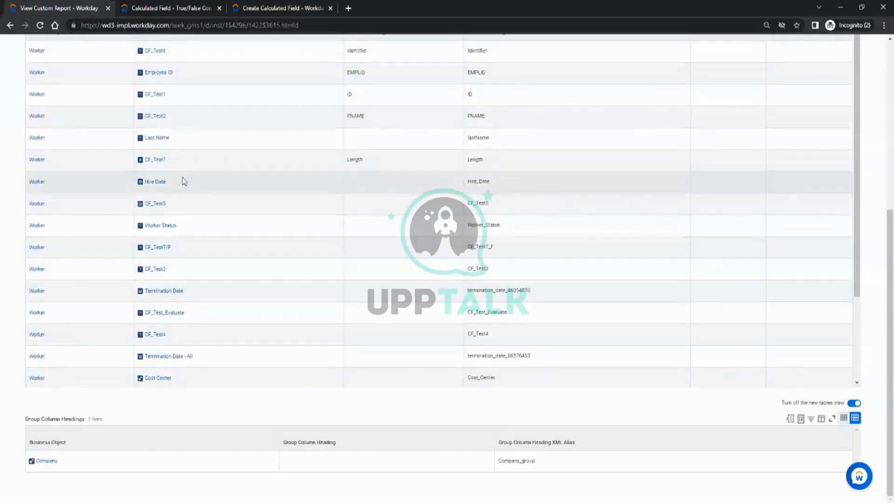
pyautogui.scroll(5, 154, 144)
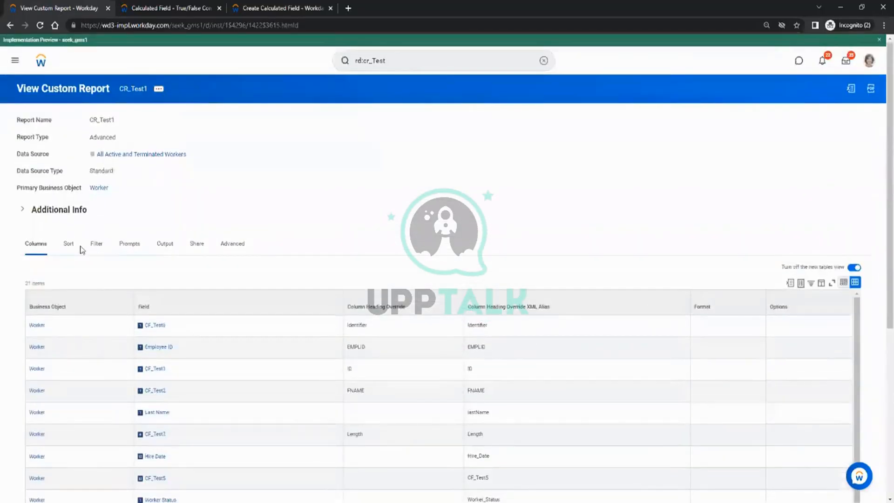
pyautogui.scroll(-1, 196, 204)
pyautogui.scroll(-5, 110, 371)
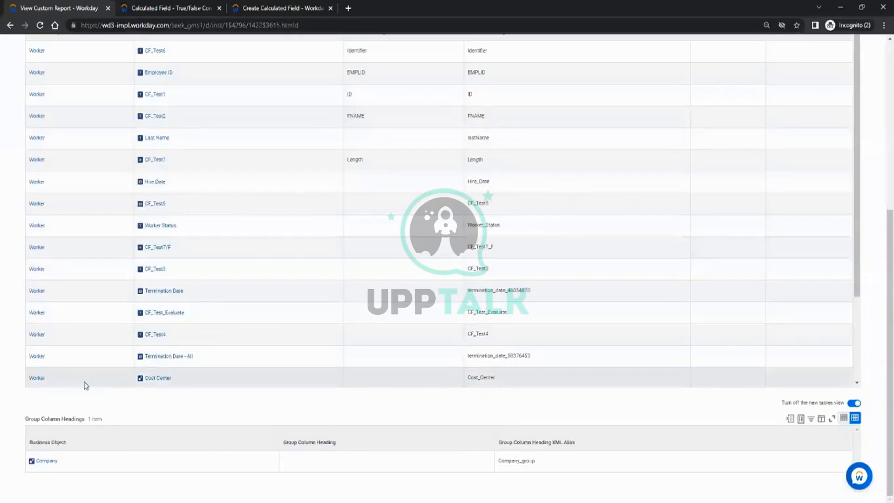
pyautogui.scroll(-3, 91, 331)
pyautogui.moveTo(64, 379)
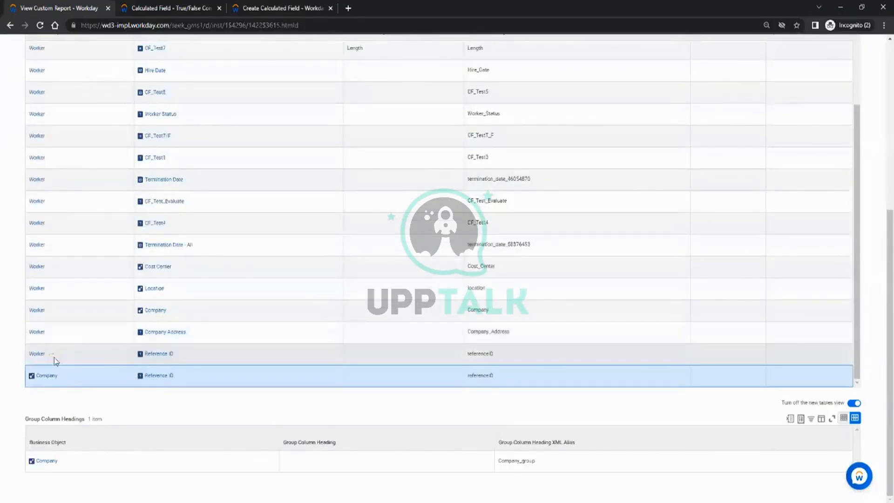
pyautogui.moveTo(65, 355); pyautogui.dragTo(48, 224)
pyautogui.scroll(2, 112, 198)
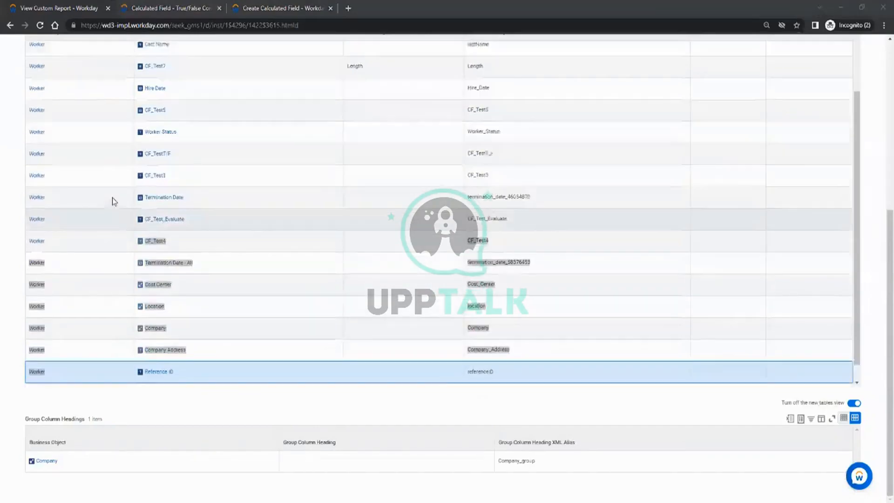
pyautogui.scroll(-2, 99, 295)
pyautogui.click(19, 353)
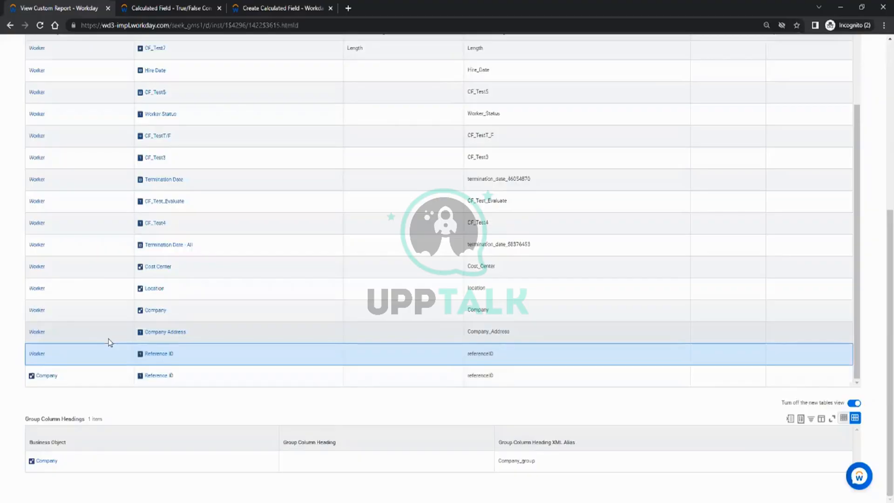
pyautogui.click(280, 8)
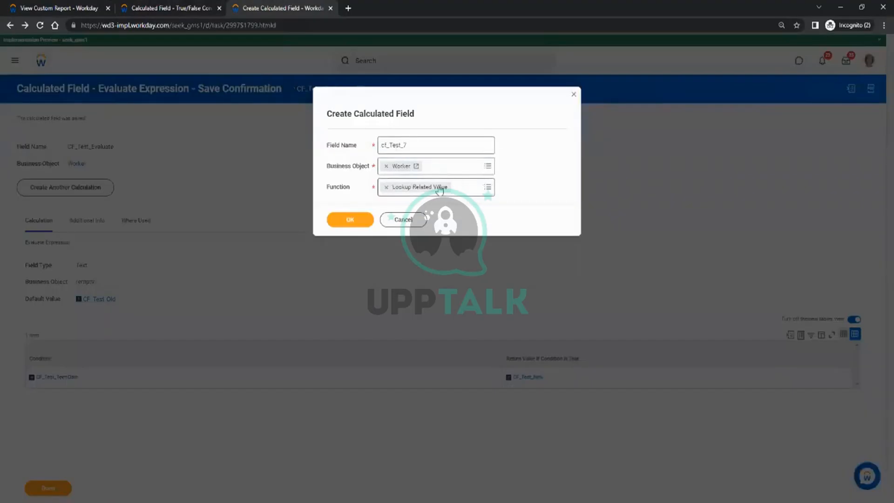
# Confirm cf_Test_7's Worker/Lookup Related Value setup and set the lookup field to Company.
pyautogui.click(351, 222)
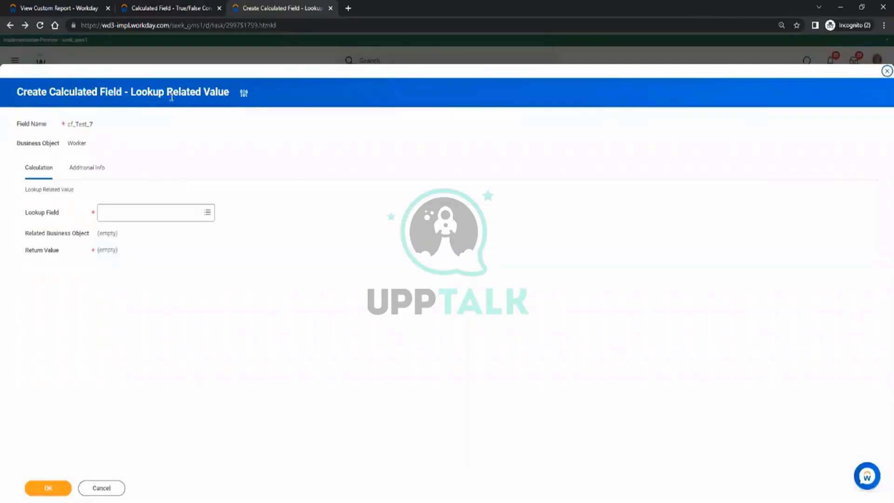
pyautogui.click(57, 7)
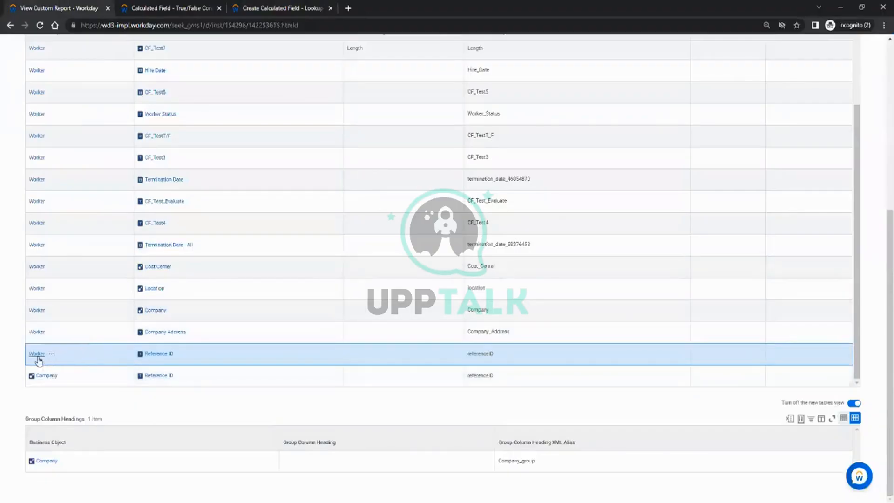
pyautogui.click(278, 6)
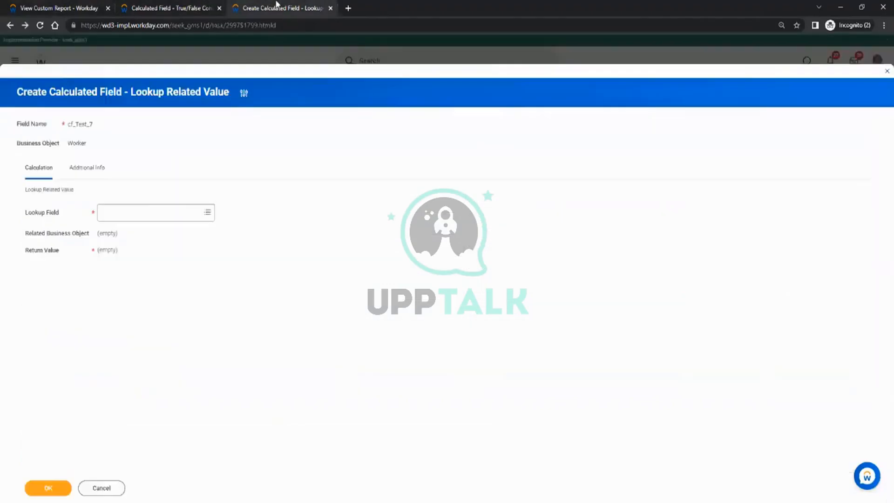
pyautogui.click(120, 210)
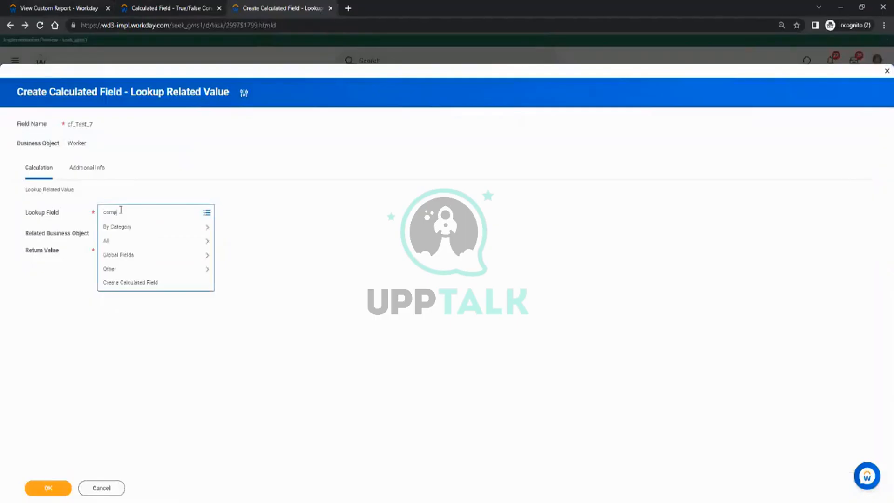
pyautogui.press('Return')
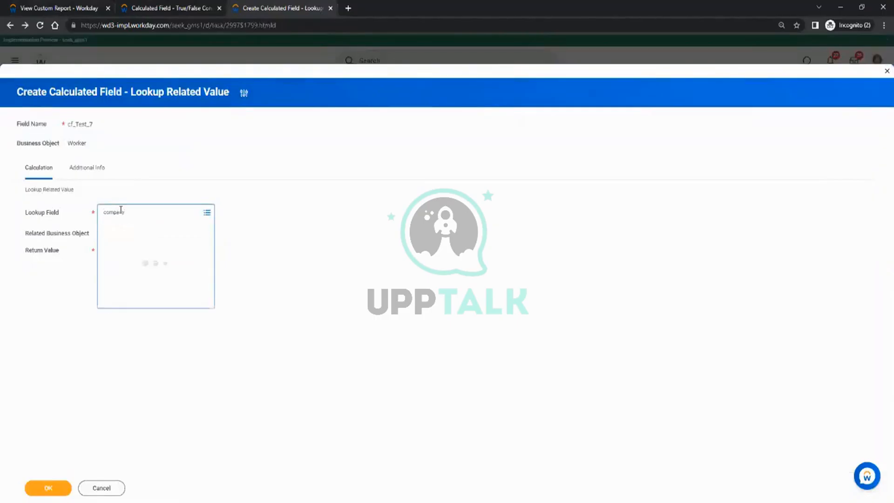
pyautogui.click(134, 245)
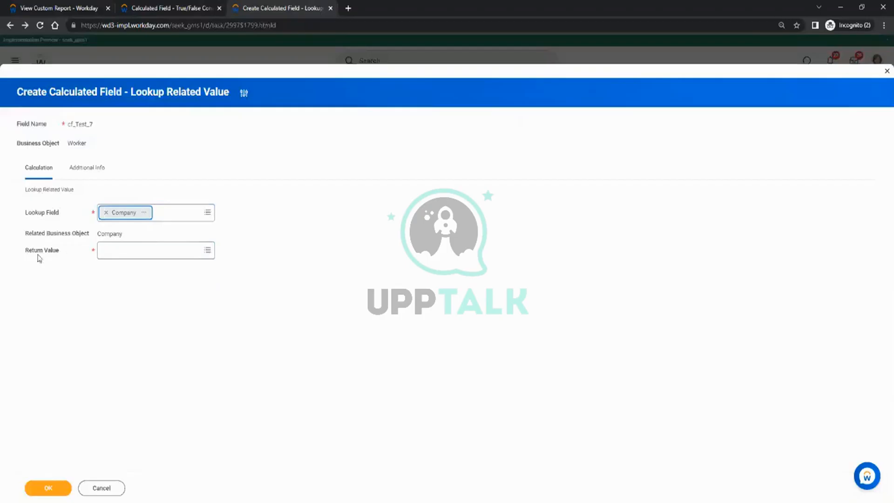
# Set cf_Test_7's return value to Reference ID.
pyautogui.click(127, 250)
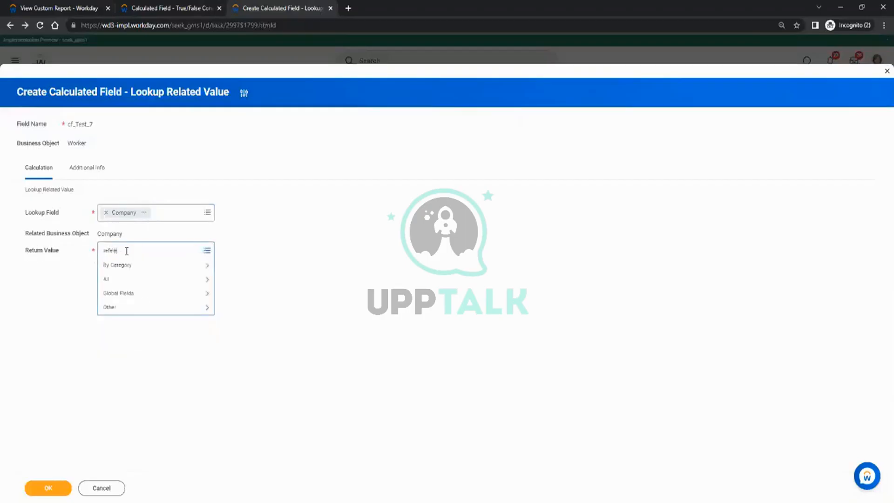
pyautogui.write('reference id')
pyautogui.press('Return')
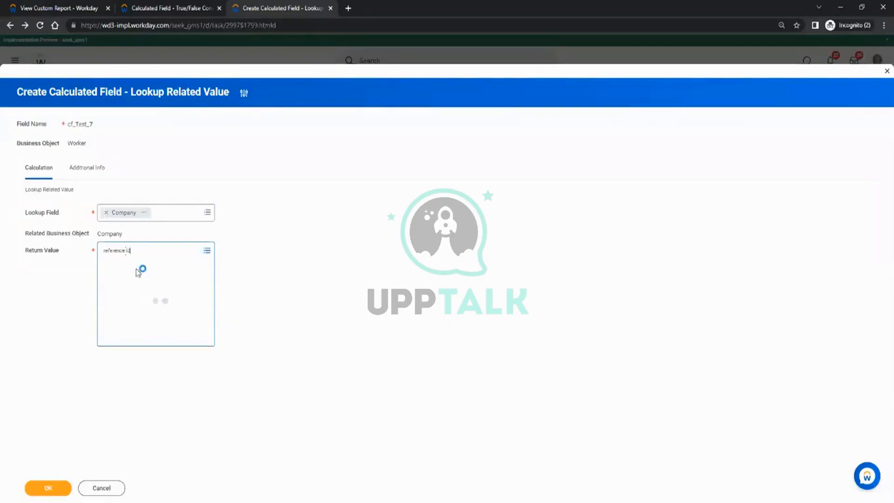
pyautogui.click(145, 289)
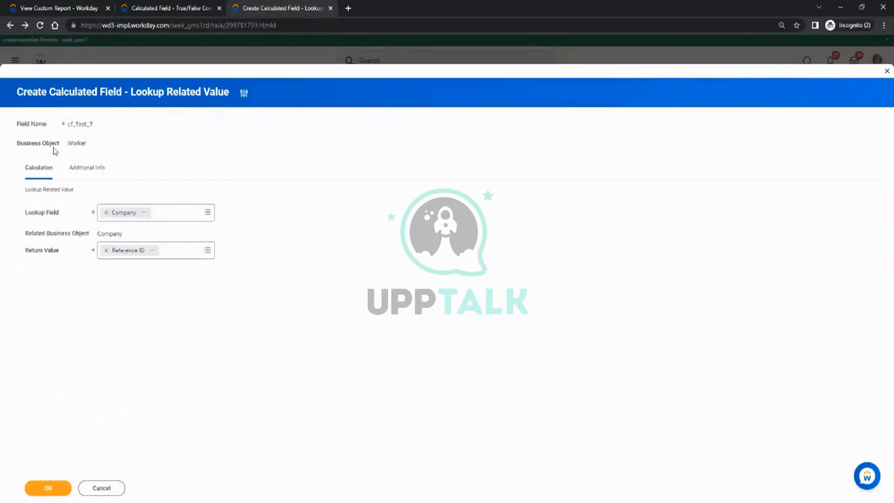
# Highlight the Worker and Company objects, then save cf_Test_7.
pyautogui.doubleClick(73, 143)
pyautogui.click(257, 199)
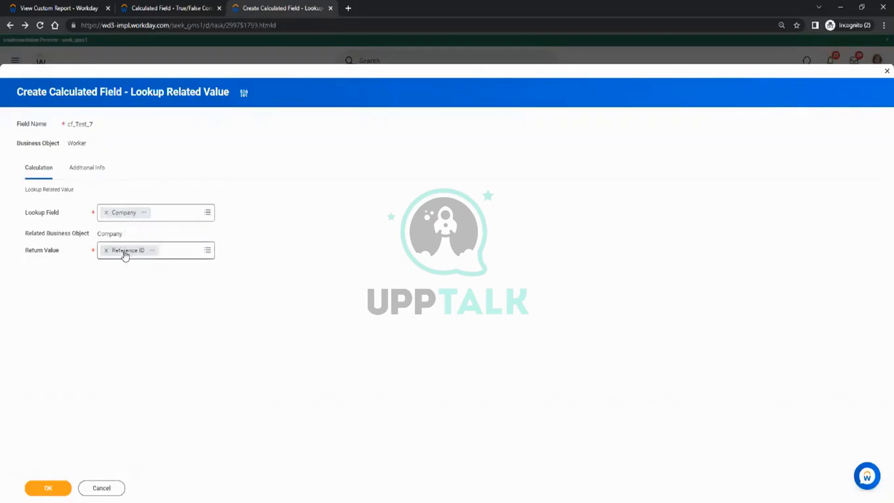
pyautogui.doubleClick(113, 233)
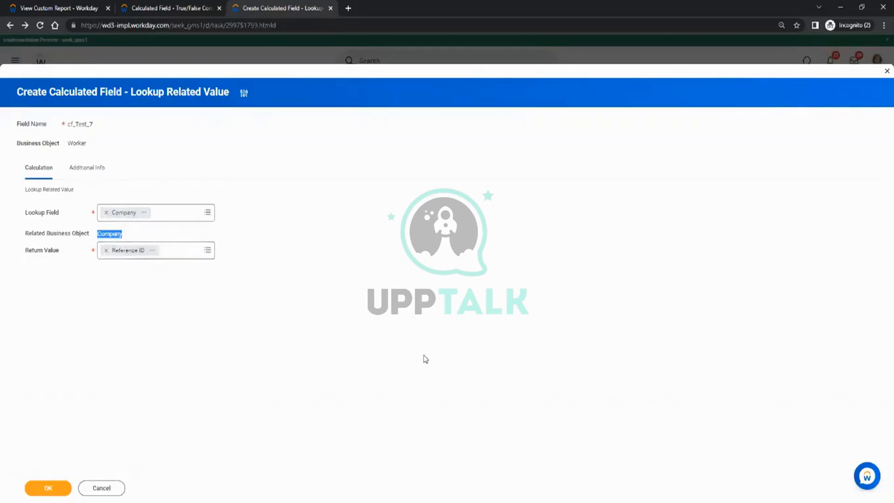
pyautogui.click(310, 342)
pyautogui.click(59, 487)
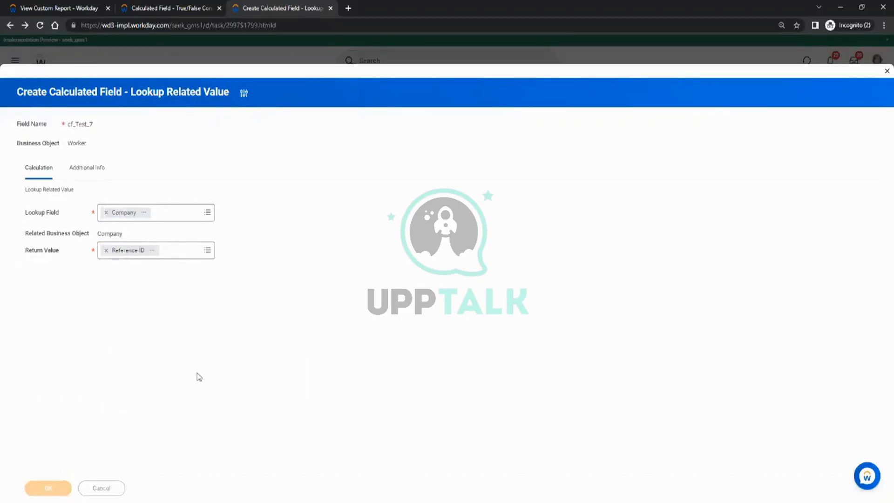
pyautogui.rightClick(323, 88)
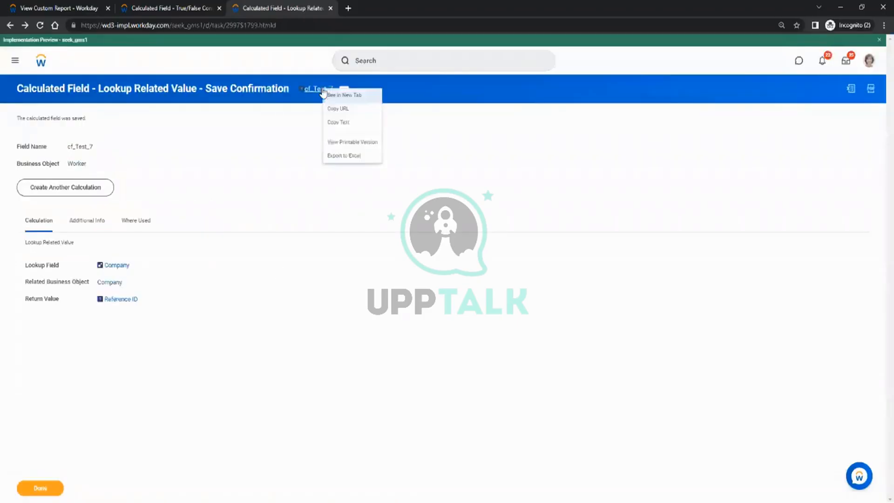
# Copy the cf_Test_7 name and start editing the CR_Test1 custom report.
pyautogui.click(336, 125)
pyautogui.click(74, 8)
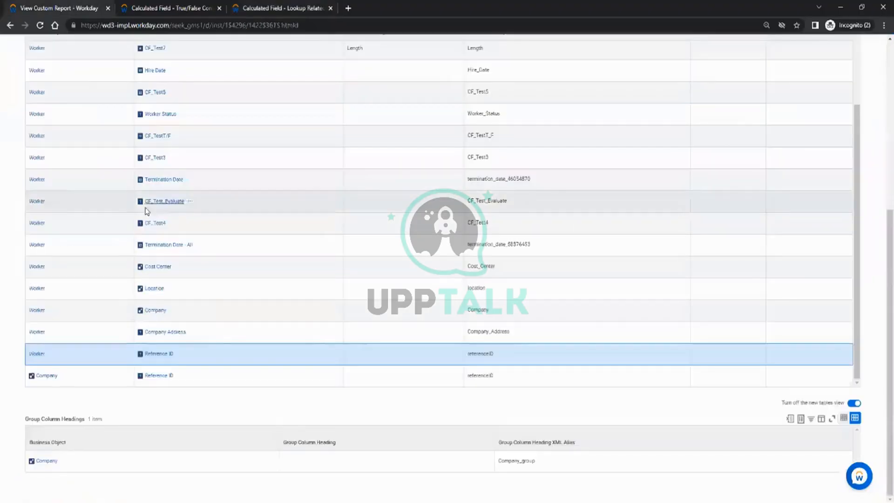
pyautogui.scroll(10, 143, 112)
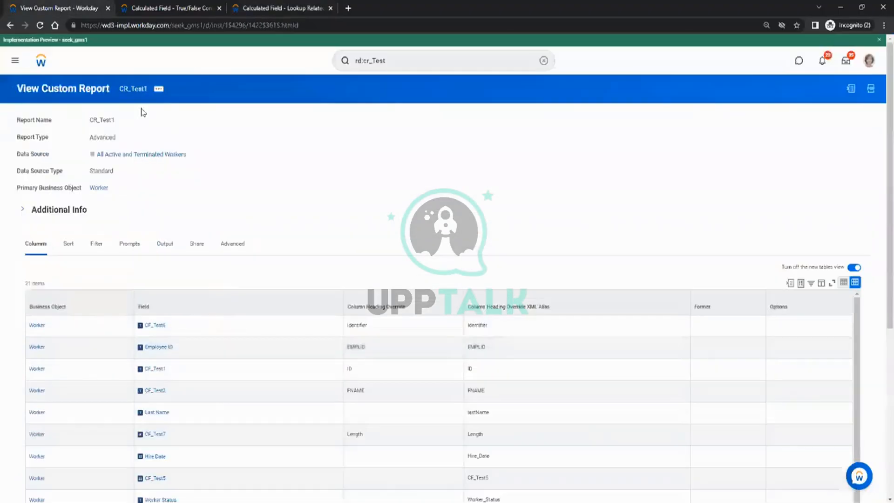
pyautogui.click(159, 89)
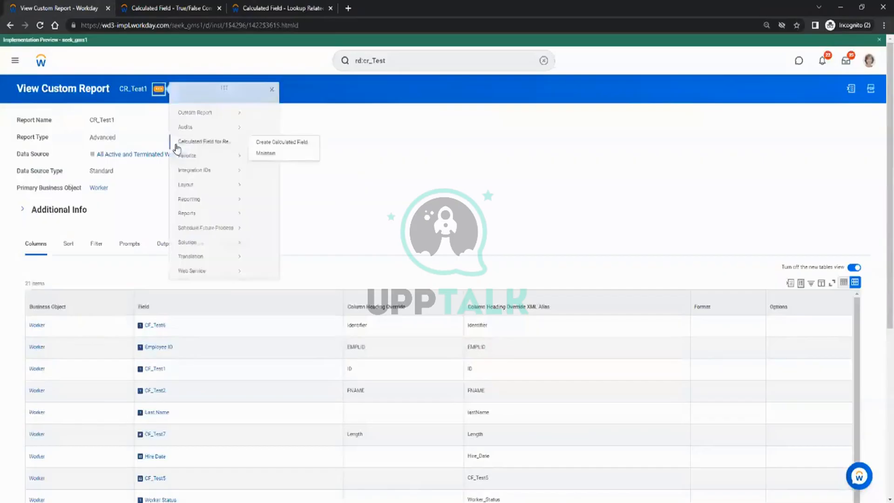
pyautogui.moveTo(186, 122)
pyautogui.click(257, 123)
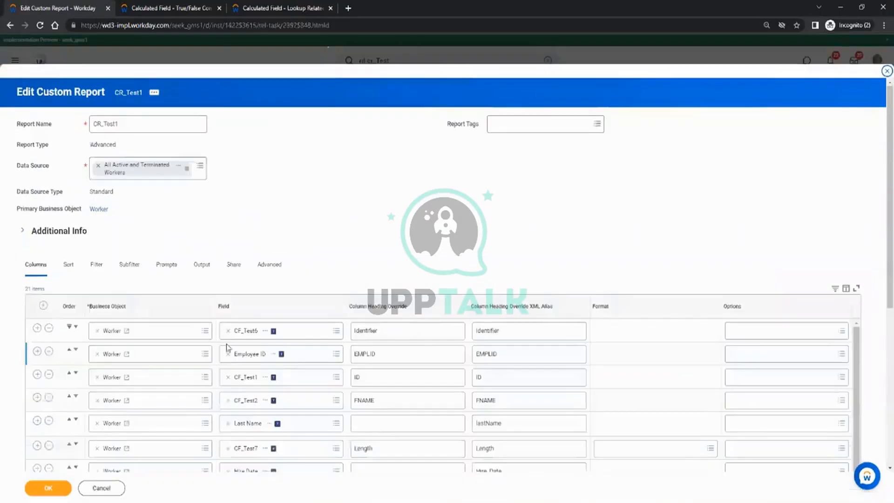
# Insert a column row after Reference ID using field cf_Test_7.
pyautogui.scroll(-10, 228, 347)
pyautogui.scroll(-5, 272, 224)
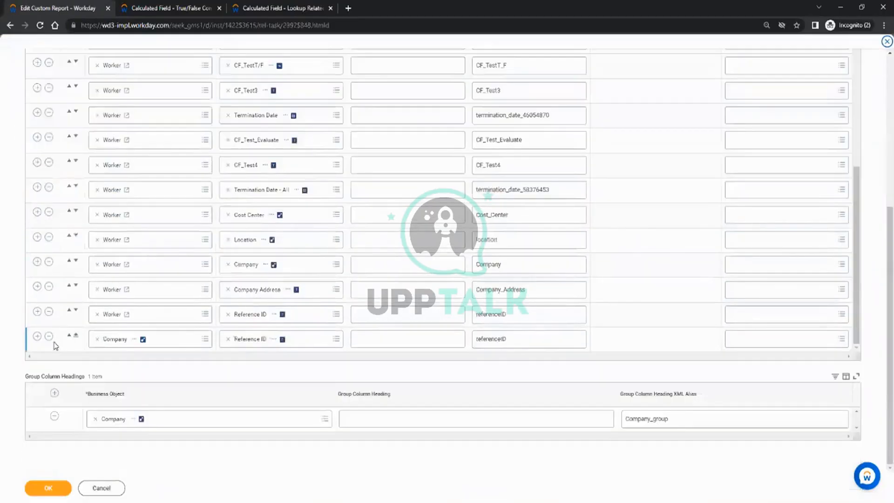
pyautogui.click(37, 311)
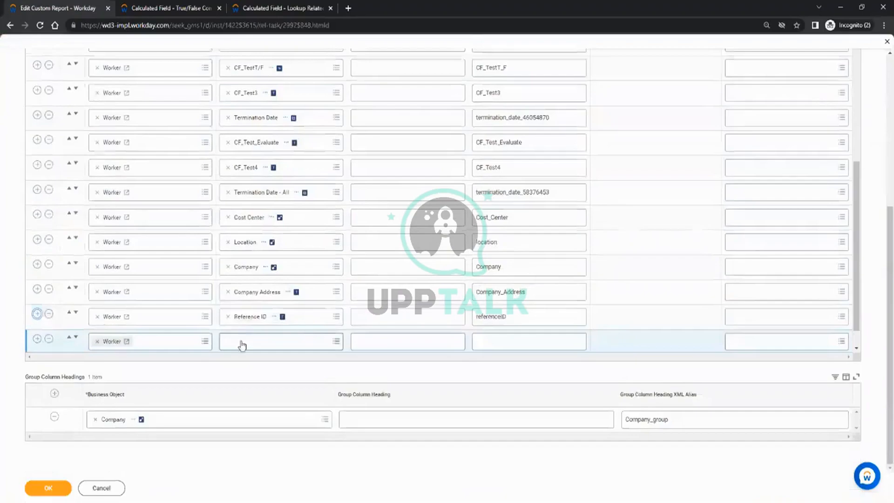
pyautogui.click(242, 341)
pyautogui.write('cf_Test_7')
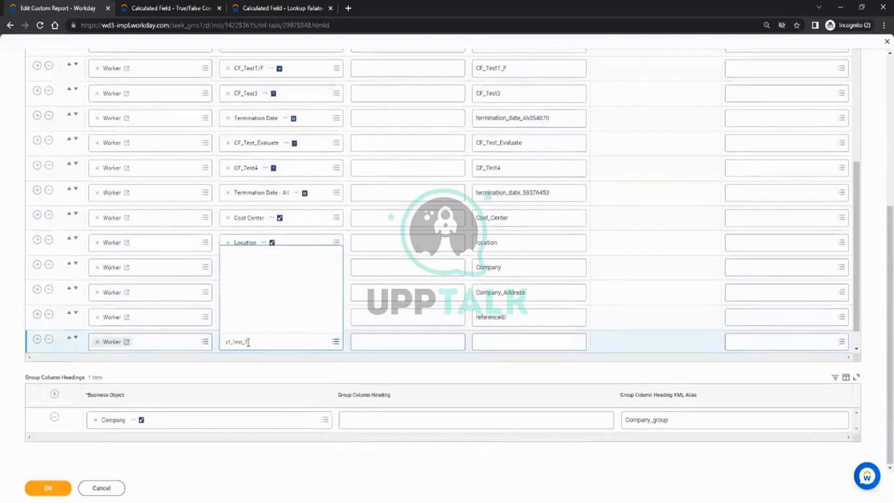
pyautogui.click(12, 316)
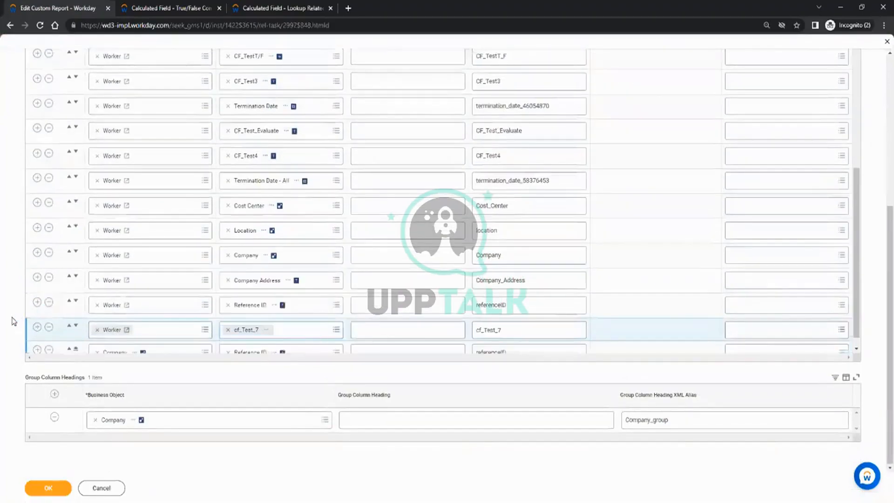
# Save the CR_Test1 report changes and run the report.
pyautogui.scroll(-1, 38, 286)
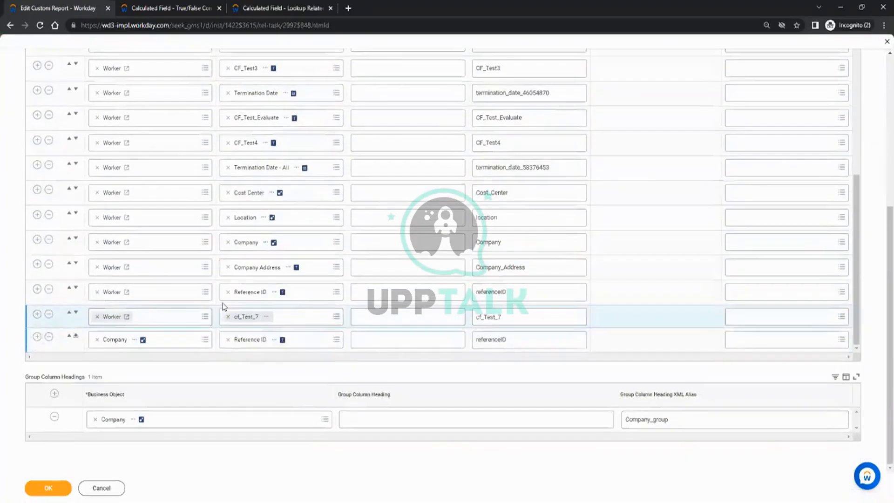
pyautogui.click(56, 487)
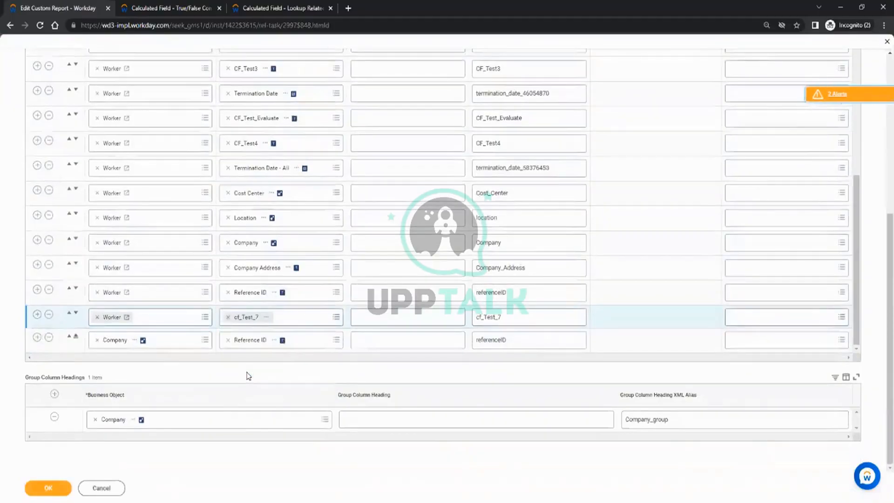
pyautogui.click(59, 487)
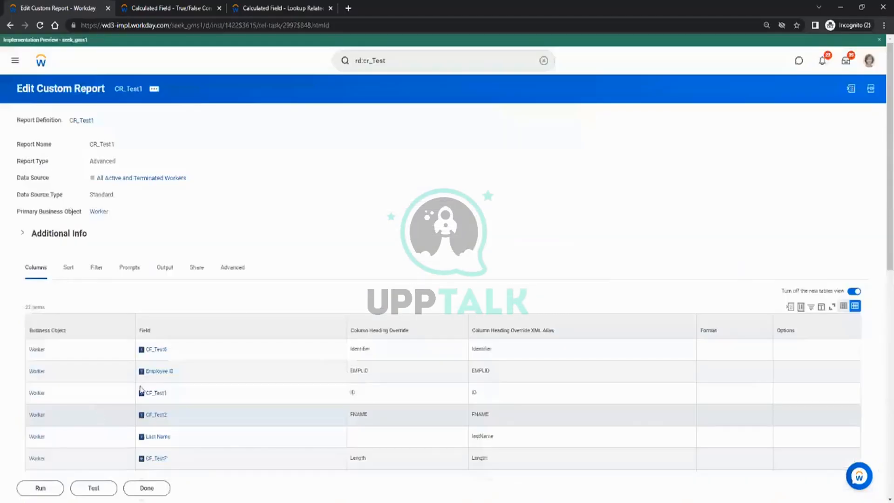
pyautogui.click(40, 489)
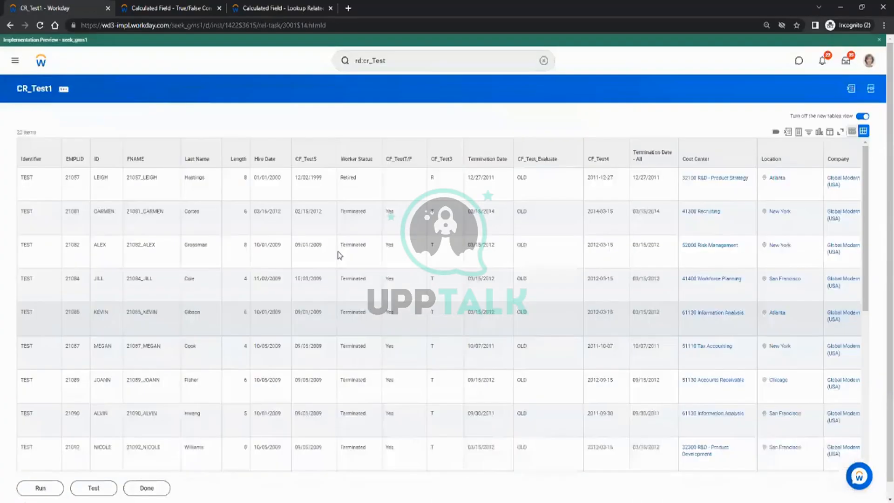
# Scroll the output to the cf_Test_7 column and sort it descending.
pyautogui.scroll(-10, 340, 255)
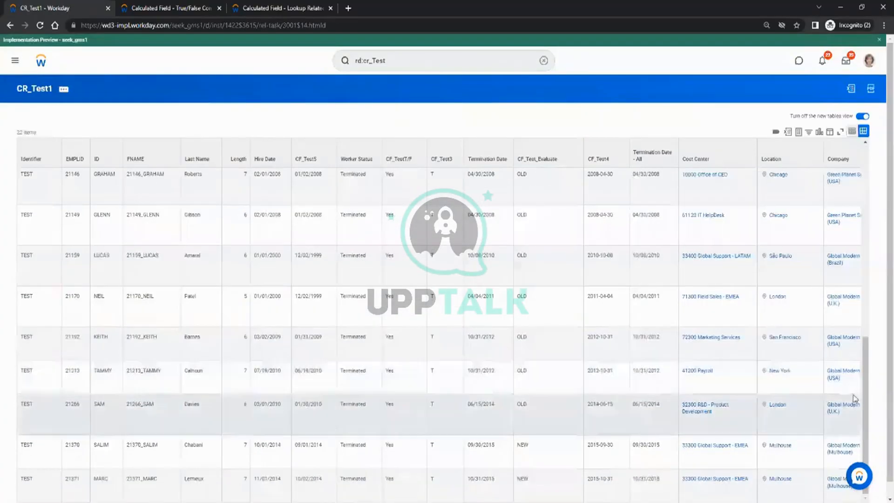
pyautogui.moveTo(891, 423); pyautogui.dragTo(891, 445)
pyautogui.moveTo(623, 493); pyautogui.dragTo(878, 494)
pyautogui.scroll(8, 776, 278)
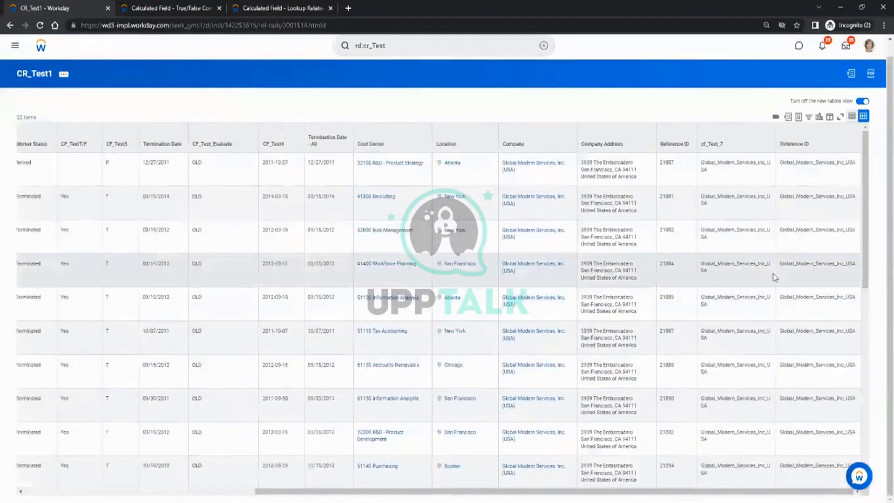
pyautogui.scroll(1, 775, 278)
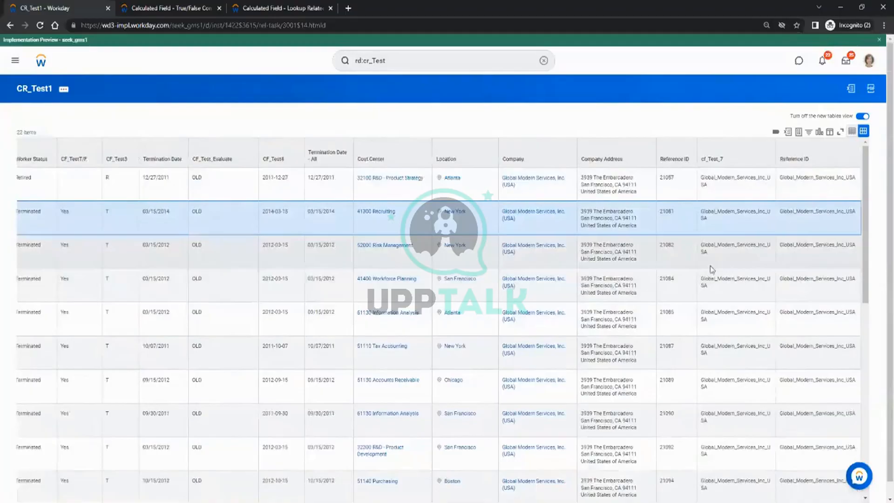
pyautogui.doubleClick(711, 247)
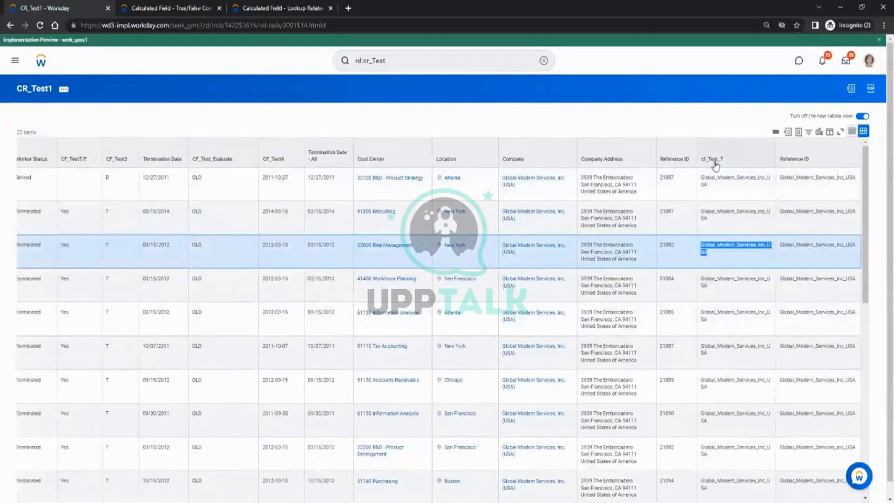
pyautogui.click(709, 163)
pyautogui.click(731, 193)
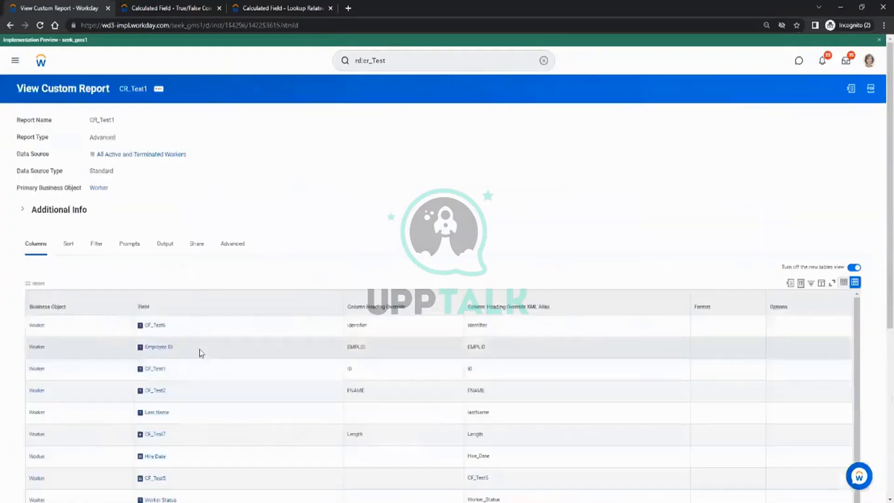
# Scroll CR_Test1's column list, then return to cf_Test_7's Save Confirmation tab.
pyautogui.scroll(-5, 193, 349)
pyautogui.scroll(-1, 171, 411)
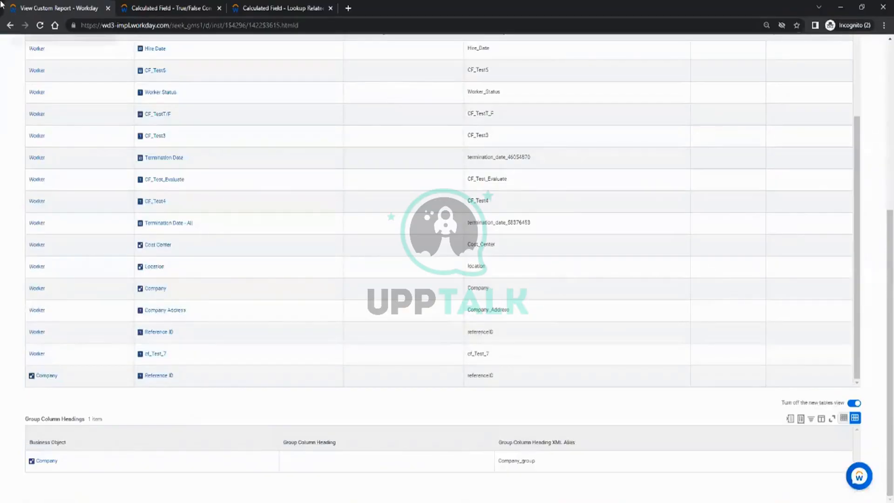
pyautogui.click(280, 8)
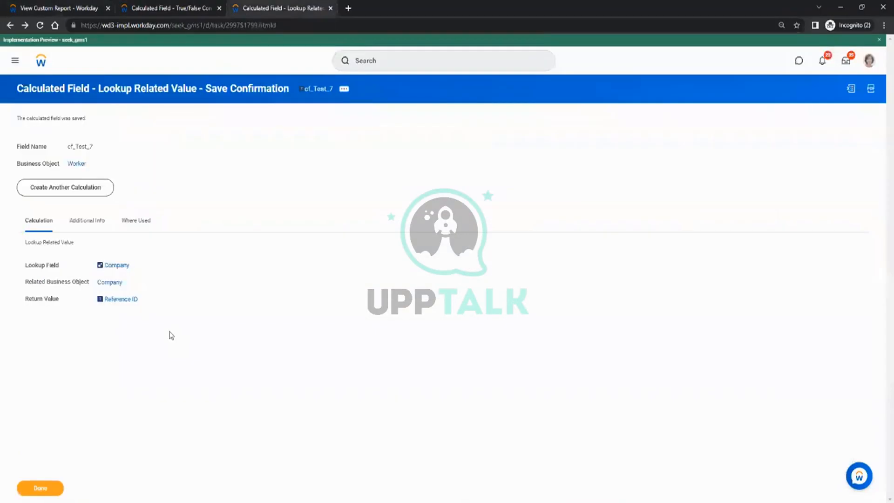
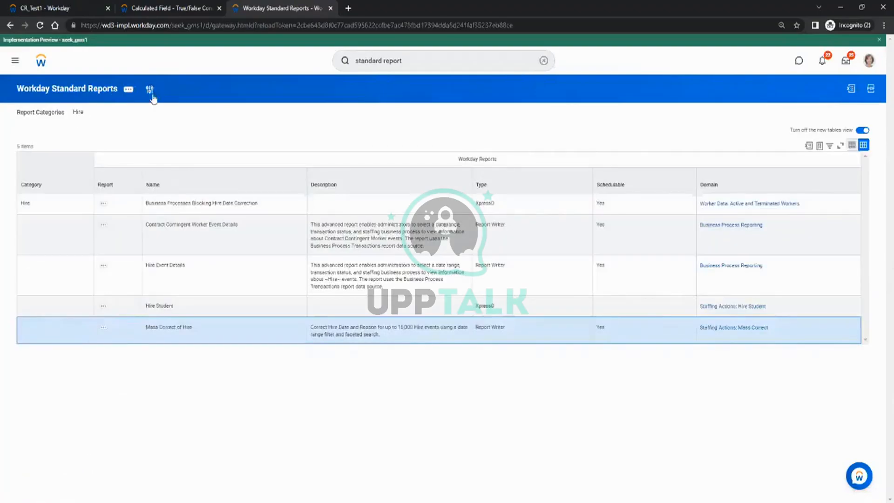
# In the report categories filter, add Customer Central, Object Transporter and Organizations.
pyautogui.click(150, 91)
pyautogui.click(425, 148)
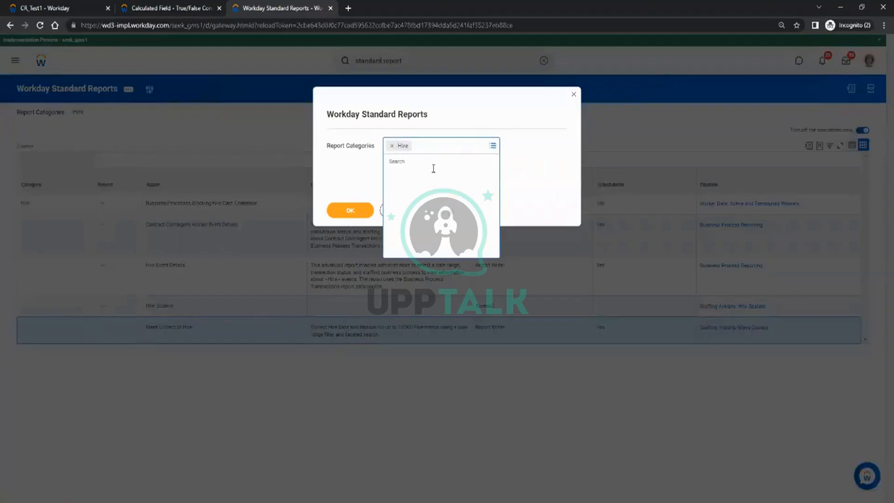
pyautogui.scroll(-5, 442, 231)
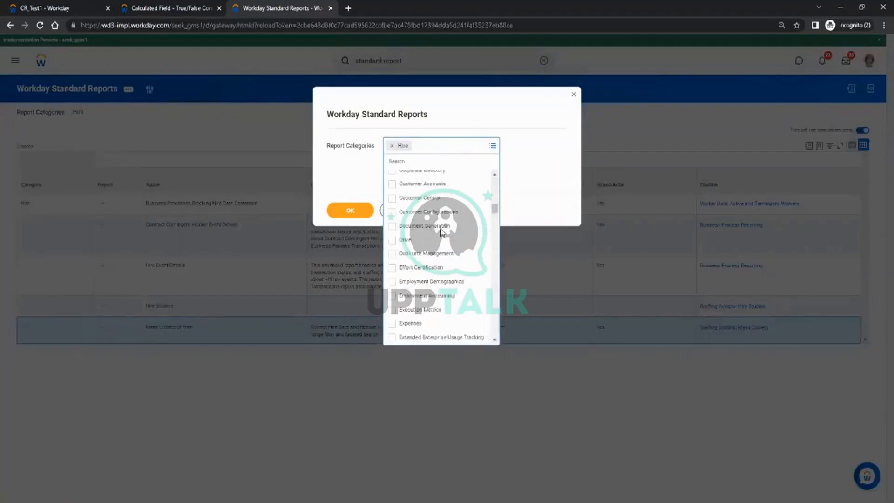
pyautogui.scroll(-6, 442, 231)
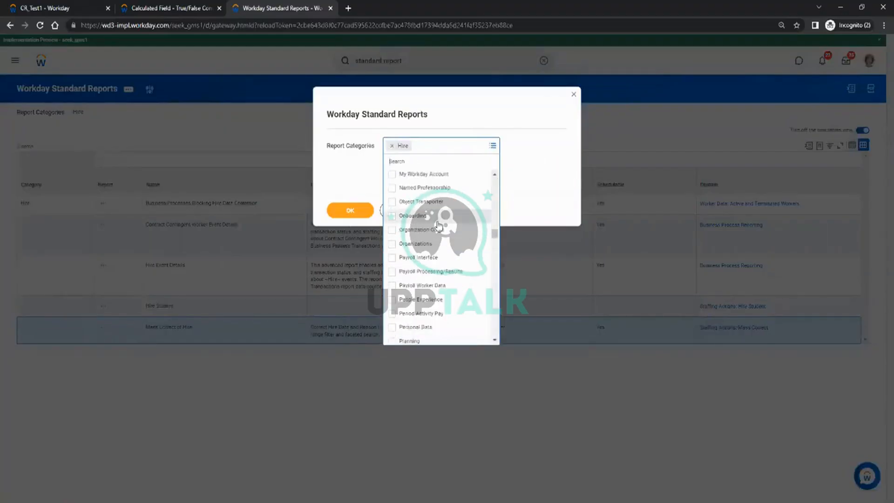
pyautogui.scroll(6, 438, 228)
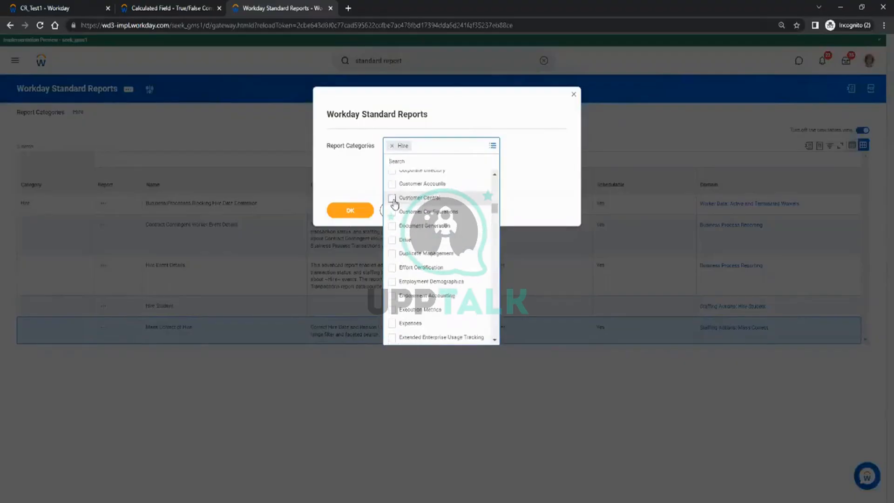
pyautogui.click(394, 201)
pyautogui.scroll(-5, 405, 270)
pyautogui.click(413, 278)
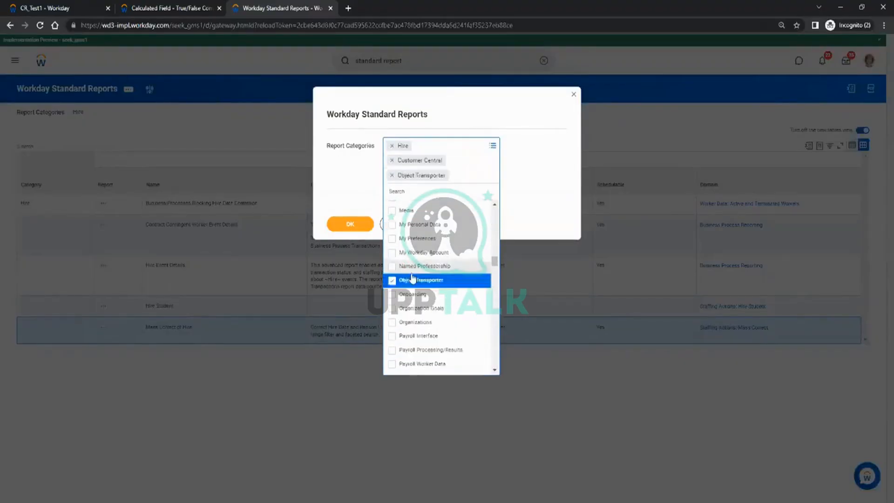
pyautogui.click(415, 321)
# Also add My Personal Data, My Workday Account, Media, My Preferences, Named Professorship and Onboarding.
pyautogui.click(419, 238)
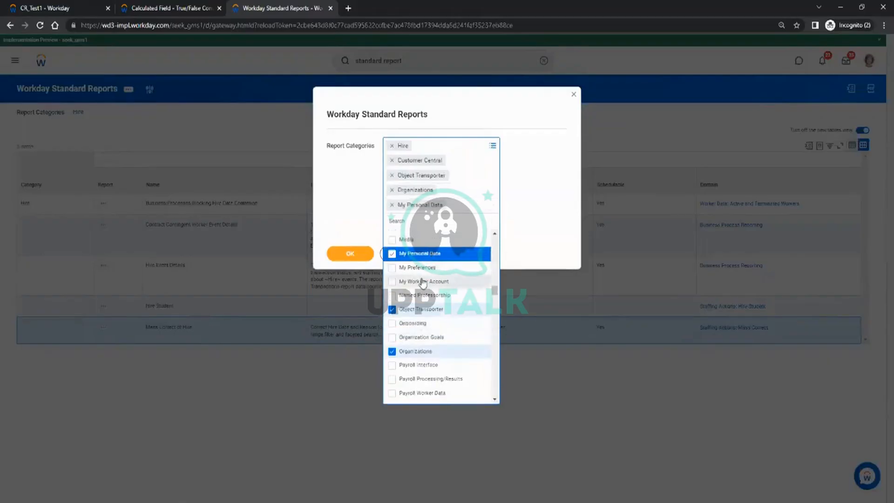
pyautogui.click(423, 282)
pyautogui.click(418, 254)
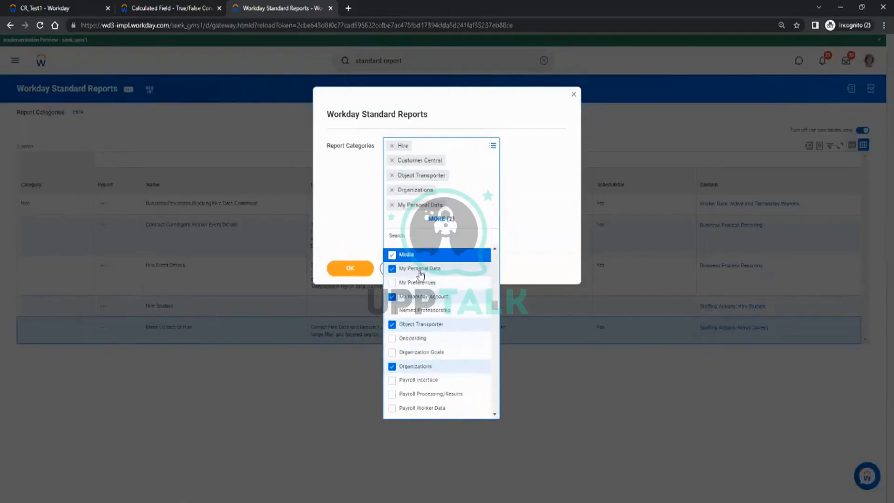
pyautogui.click(418, 283)
pyautogui.click(419, 310)
pyautogui.click(413, 338)
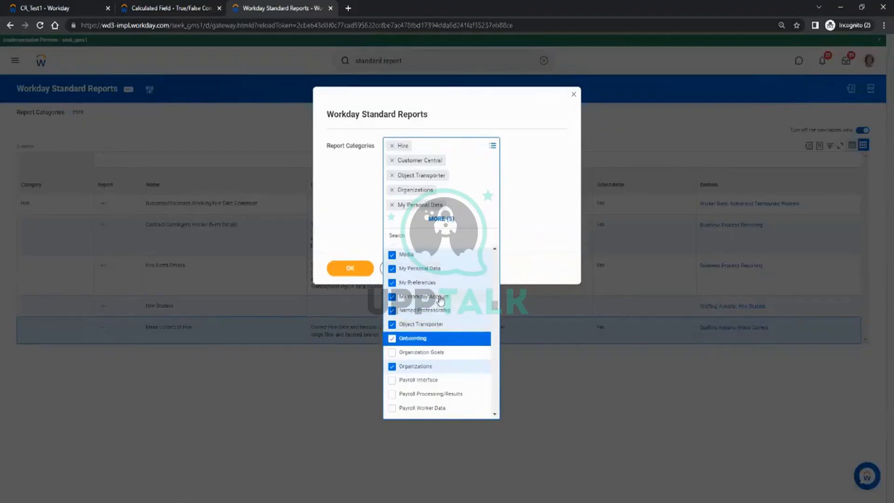
# Select every report category with Ctrl+A and apply the all-categories filter.
pyautogui.hotkey('ctrl', 'a')
pyautogui.press('Delete')
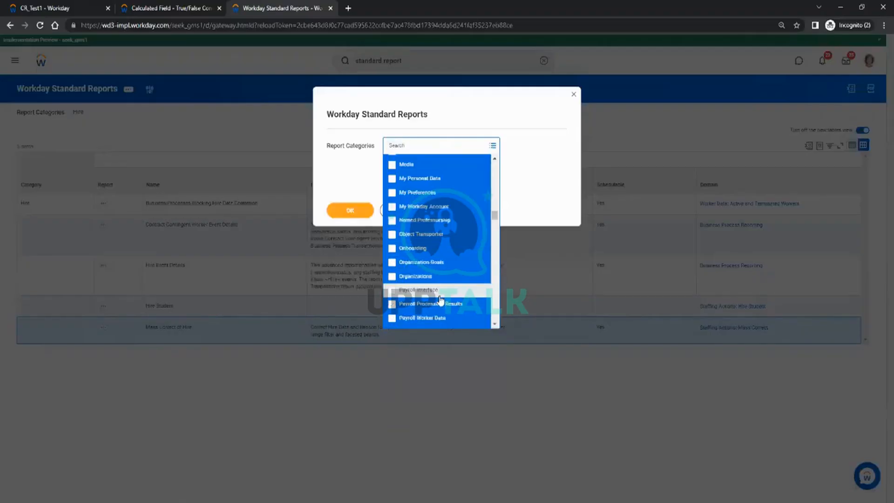
pyautogui.press('Return')
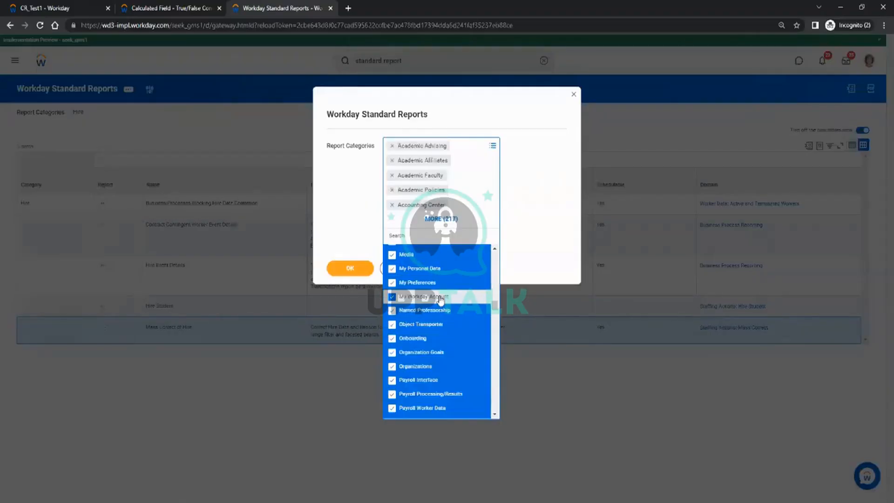
pyautogui.click(356, 271)
pyautogui.click(356, 270)
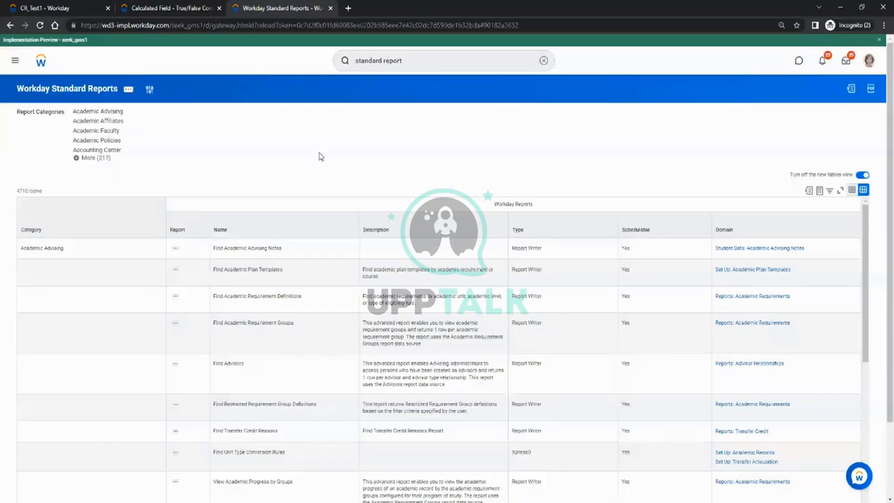
# Go to page 3 of the 4710 reports, dismiss its page error, and reopen the categories prompt.
pyautogui.scroll(-2, 331, 154)
pyautogui.scroll(-3, 434, 236)
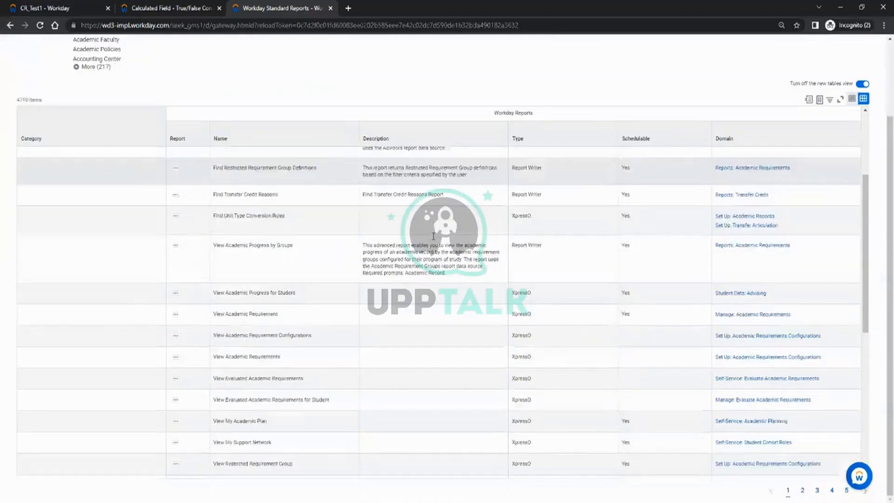
pyautogui.scroll(-10, 433, 236)
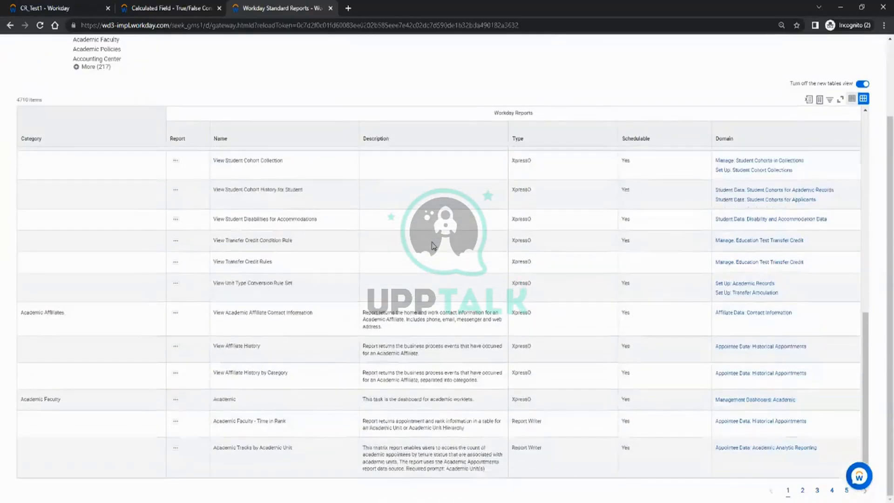
pyautogui.scroll(5, 339, 366)
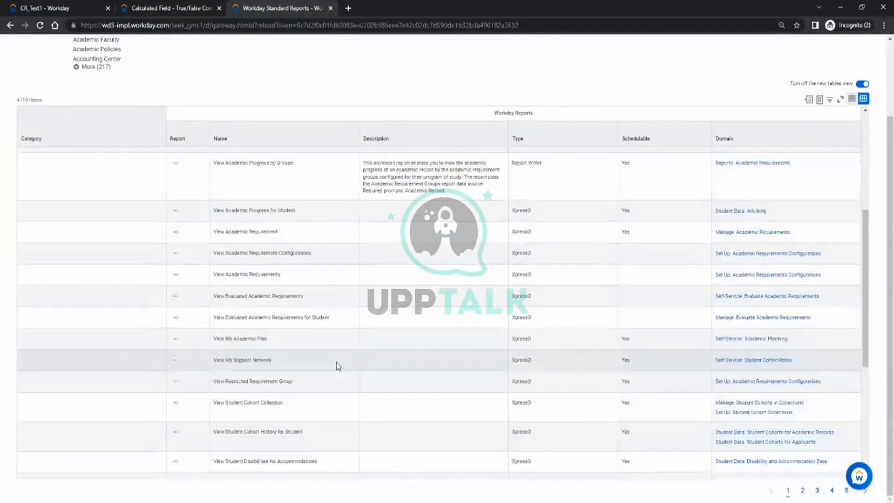
pyautogui.scroll(-5, 338, 366)
pyautogui.click(817, 490)
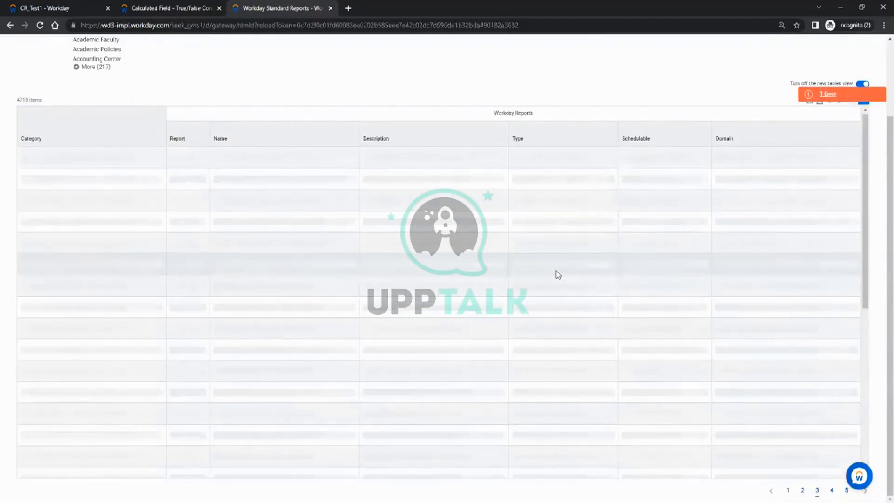
pyautogui.click(862, 97)
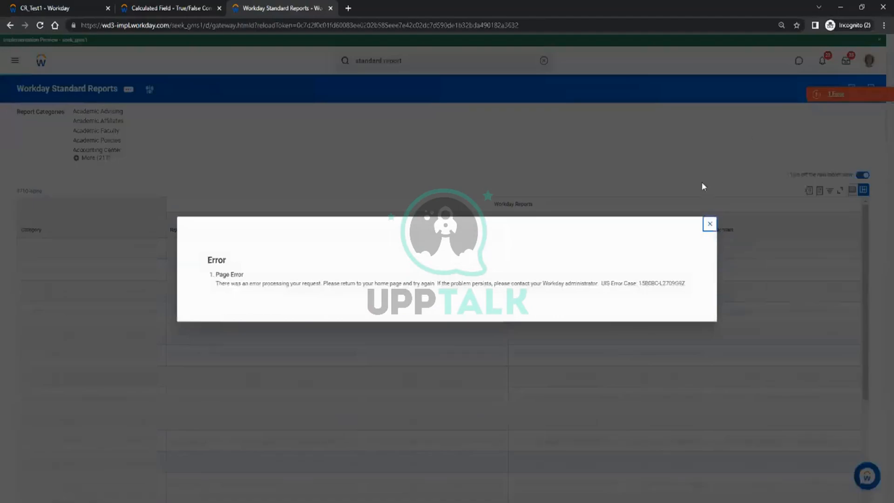
pyautogui.click(710, 224)
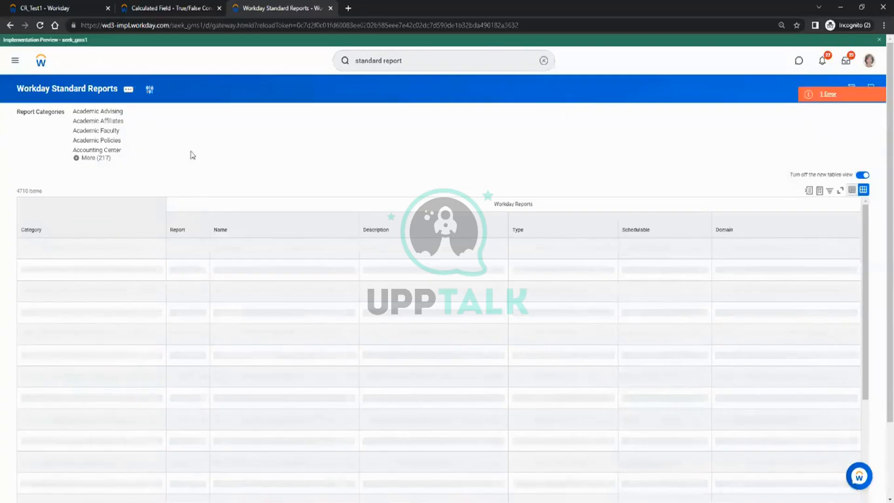
pyautogui.click(150, 89)
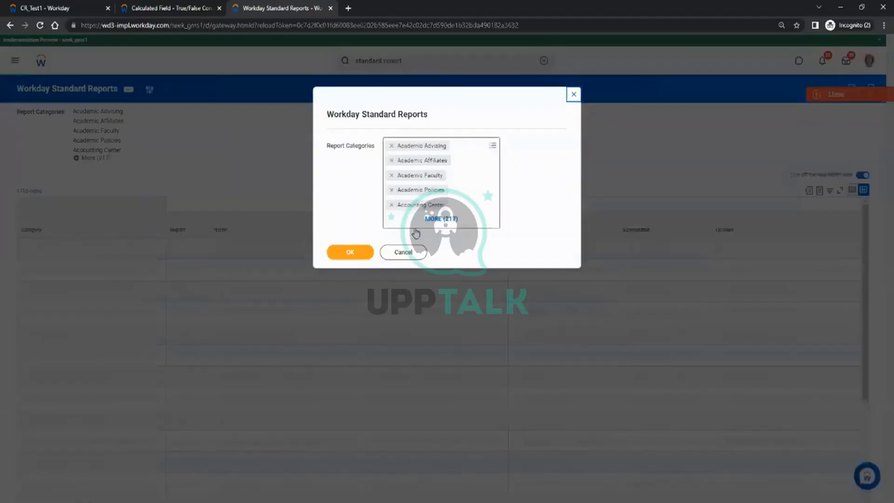
# Cancel the categories prompt, select the View Academic Requirement row, and export the list to Excel.
pyautogui.click(409, 254)
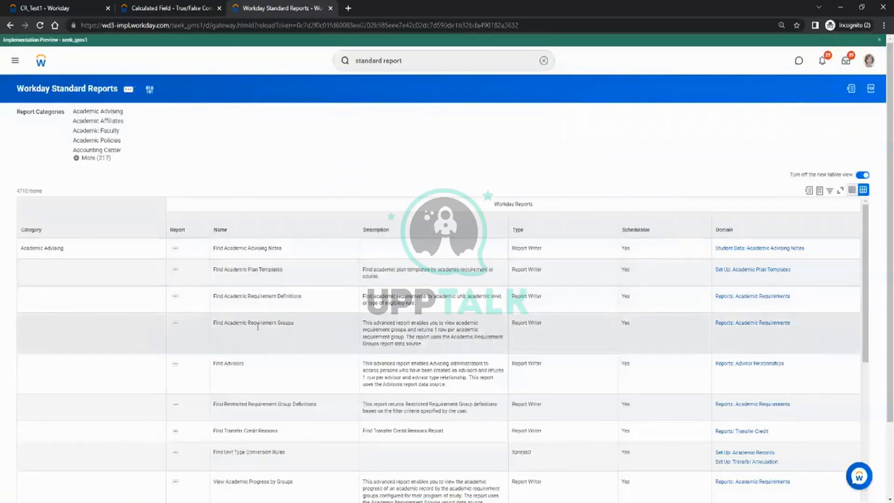
pyautogui.scroll(-5, 257, 327)
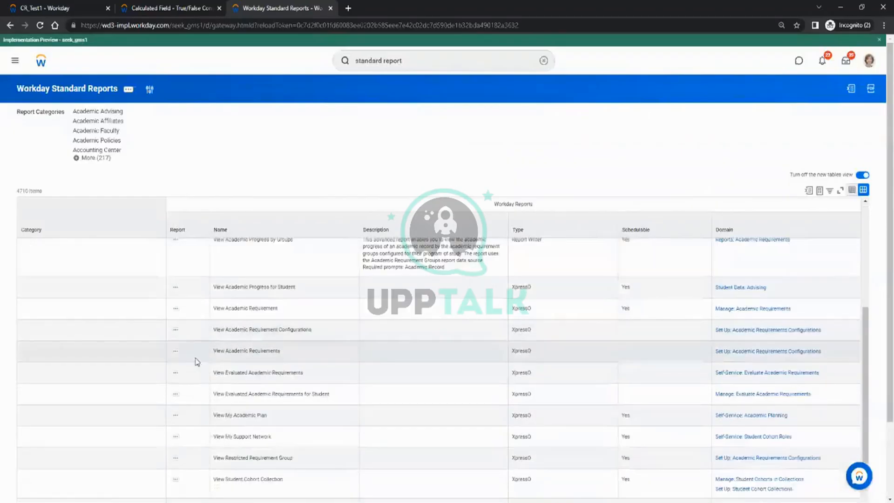
pyautogui.click(518, 308)
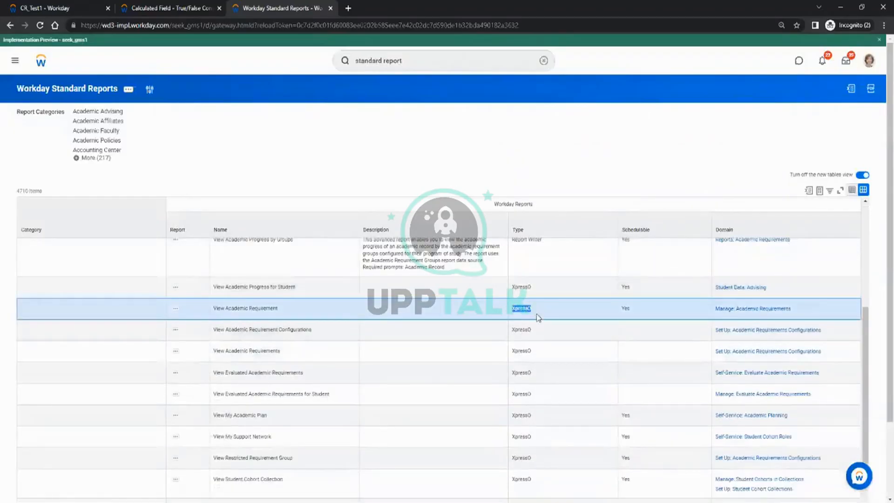
pyautogui.scroll(-5, 535, 315)
pyautogui.scroll(7, 536, 326)
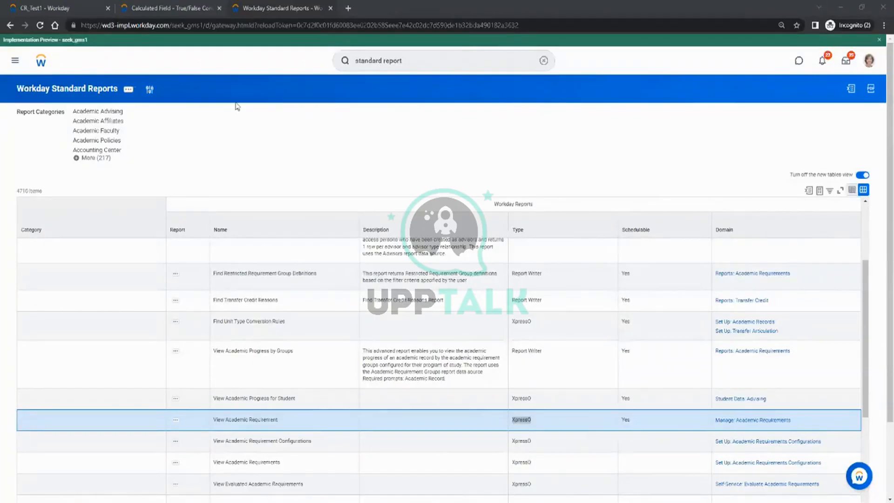
pyautogui.click(572, 228)
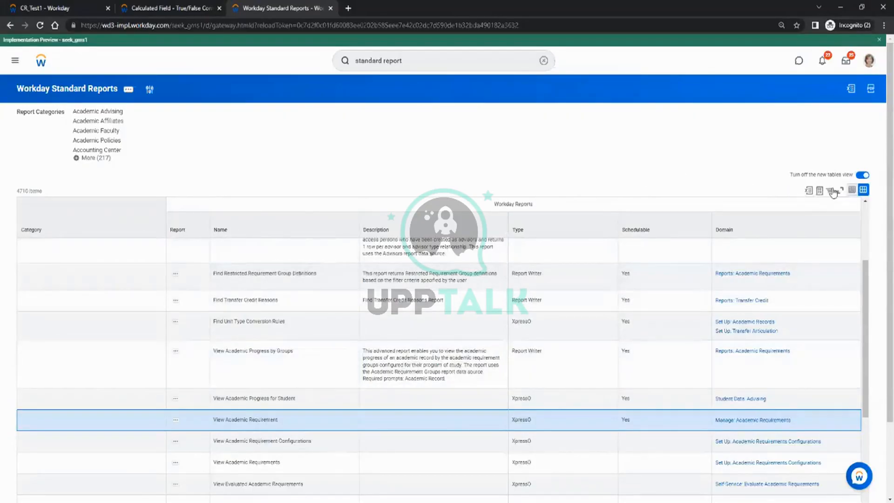
pyautogui.click(809, 192)
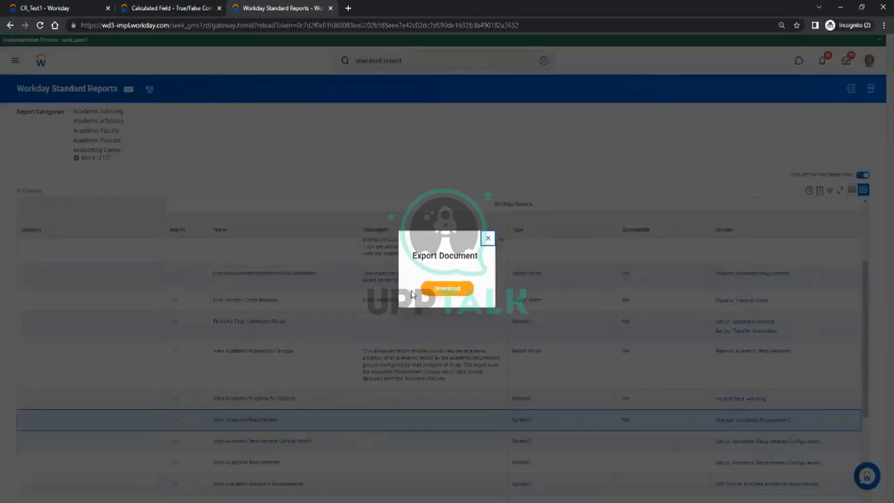
# Download the Workday_Standard_Reports.xlsx export, then bring up the report categories prompt again.
pyautogui.click(449, 290)
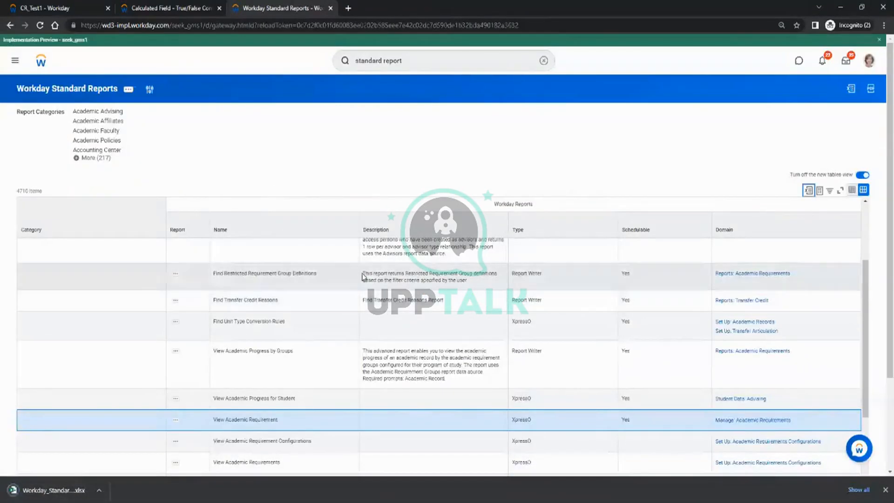
pyautogui.scroll(-2, 427, 386)
pyautogui.scroll(-10, 427, 386)
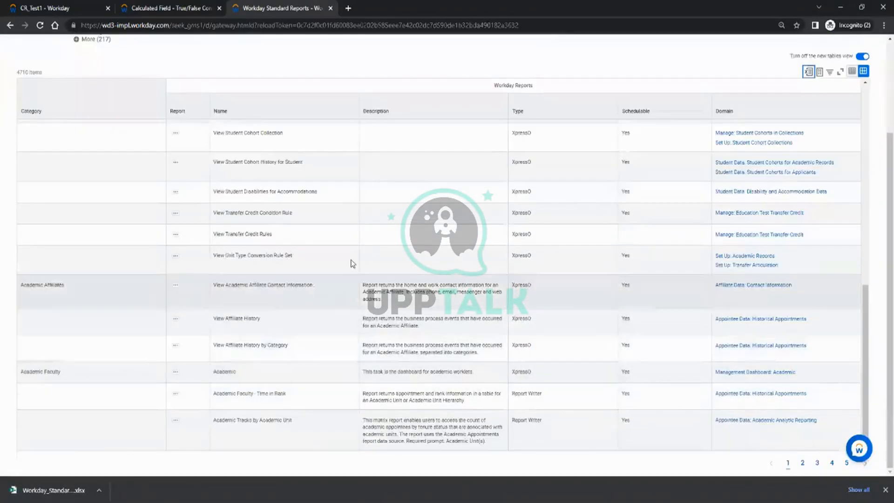
pyautogui.scroll(10, 472, 317)
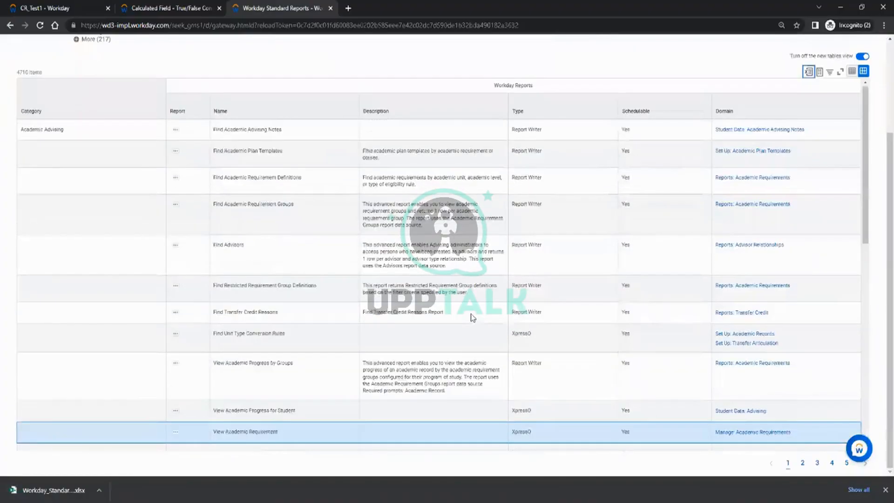
pyautogui.scroll(3, 473, 318)
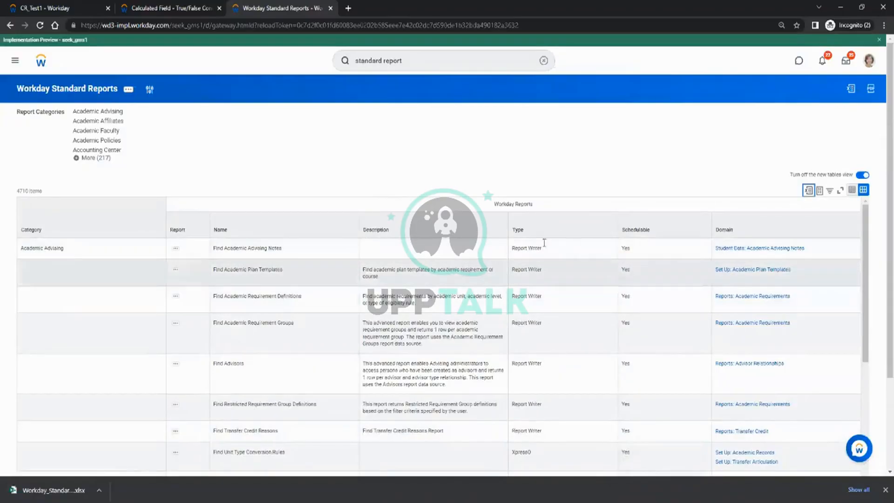
pyautogui.click(150, 91)
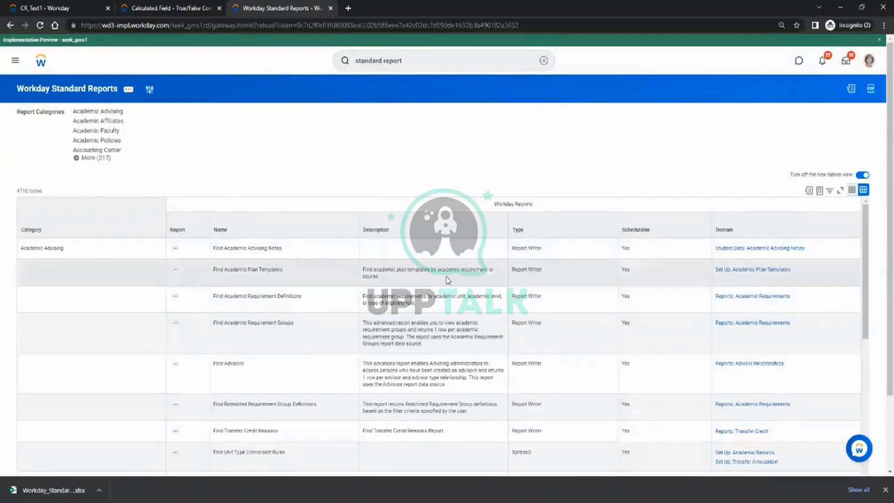
# Cancel the report categories prompt, leaving all 4710 standard reports listed across every category.
pyautogui.moveTo(22, 248); pyautogui.dragTo(66, 252)
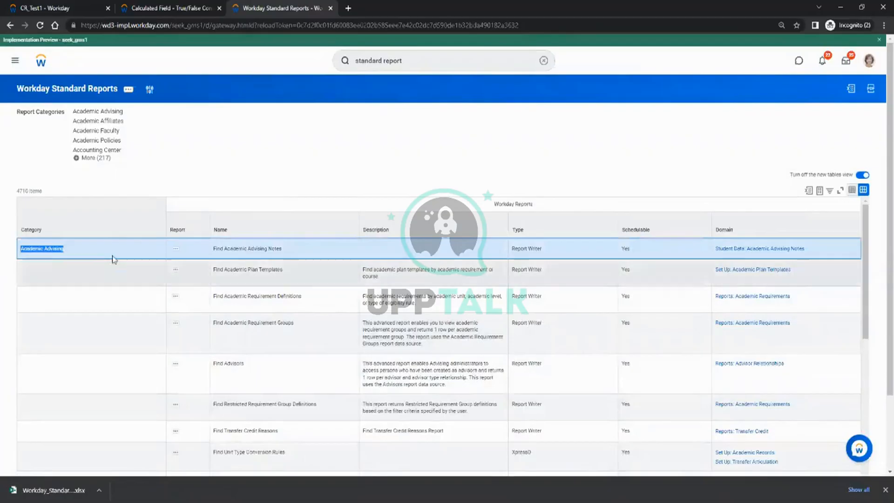
pyautogui.click(200, 145)
pyautogui.click(149, 89)
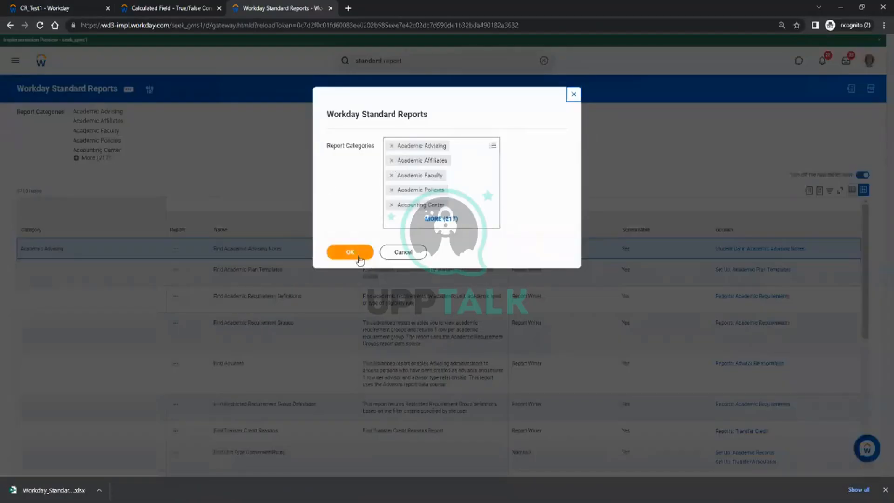
pyautogui.click(409, 254)
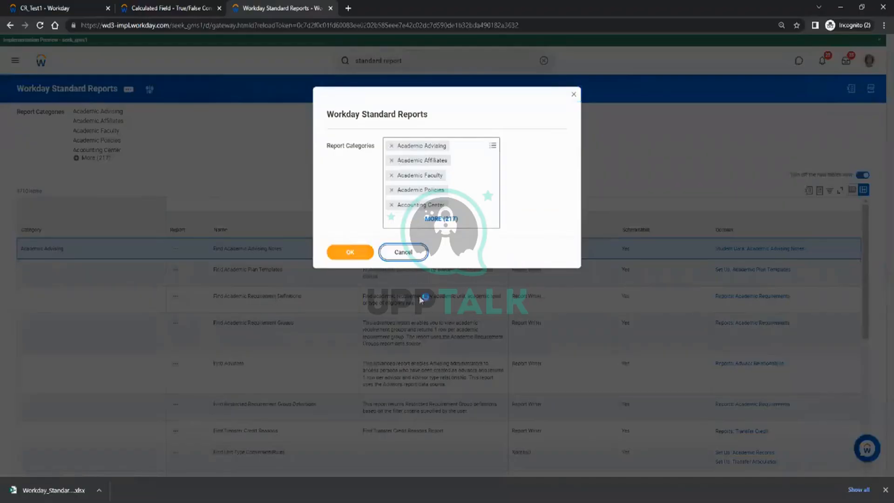
pyautogui.click(420, 255)
pyautogui.scroll(-10, 375, 302)
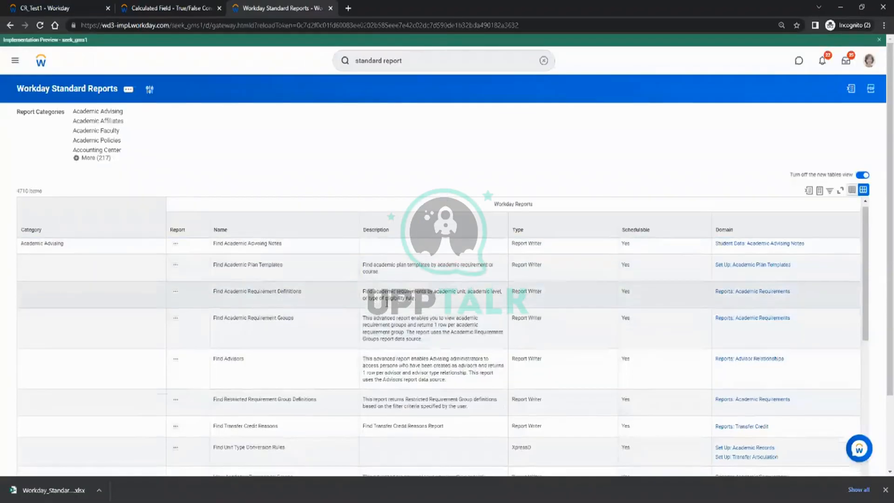
pyautogui.scroll(-3, 386, 307)
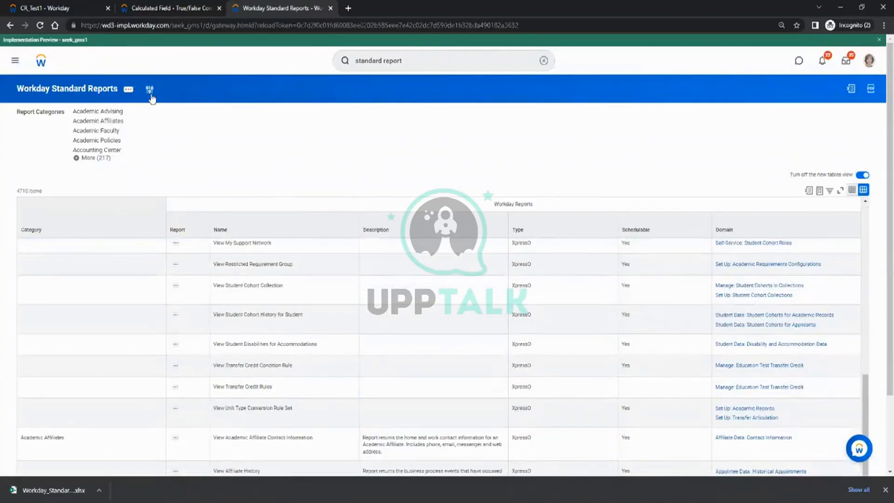
pyautogui.click(381, 61)
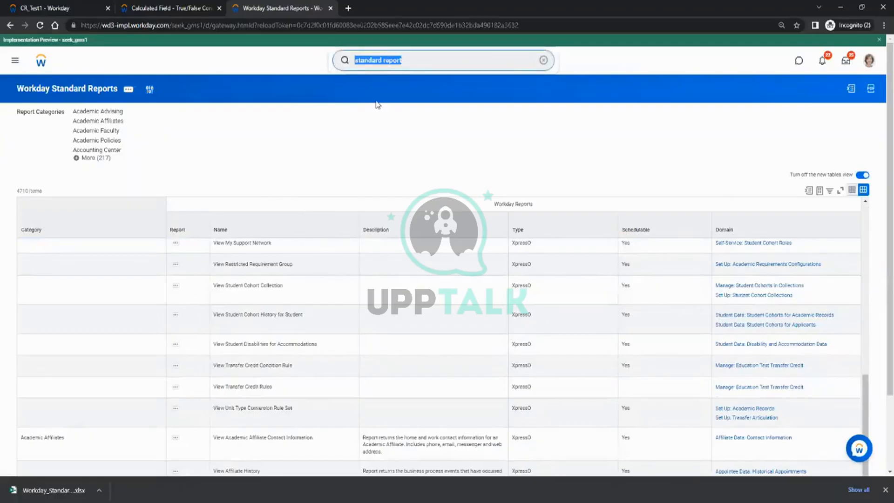
# Search 'bo:journal' and open the Journal business object.
pyautogui.write('bo:sup')
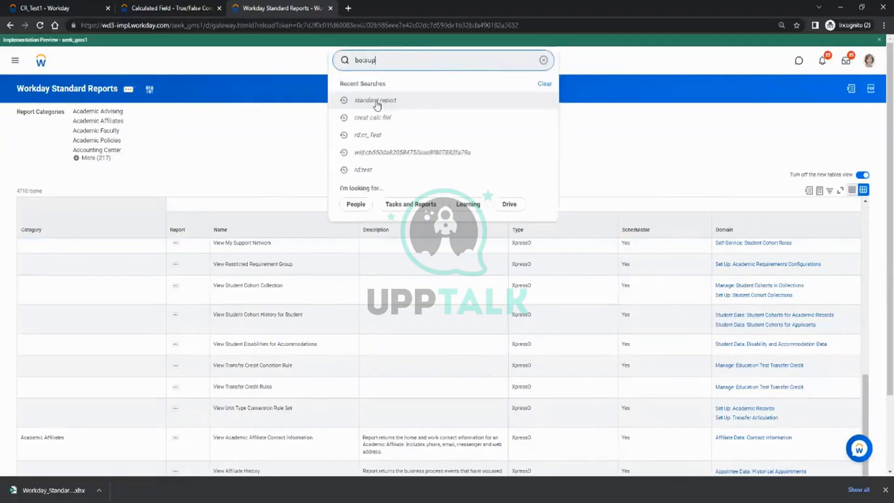
pyautogui.write('pl')
pyautogui.press('BackSpace')
pyautogui.press('BackSpace')
pyautogui.press('BackSpace')
pyautogui.press('BackSpace')
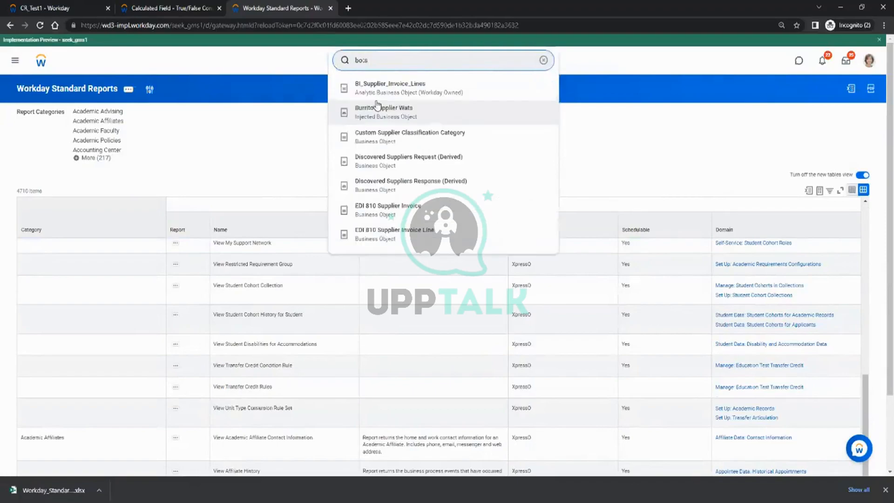
pyautogui.write('ournal')
pyautogui.press('Return')
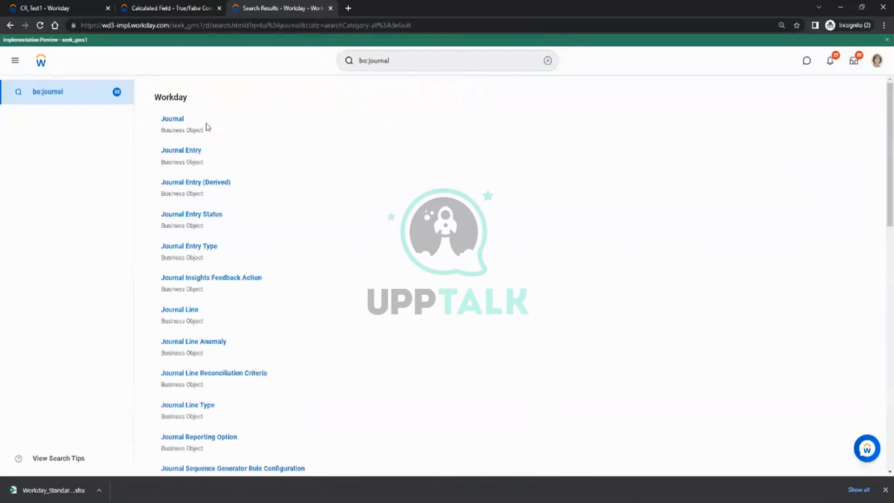
pyautogui.click(179, 122)
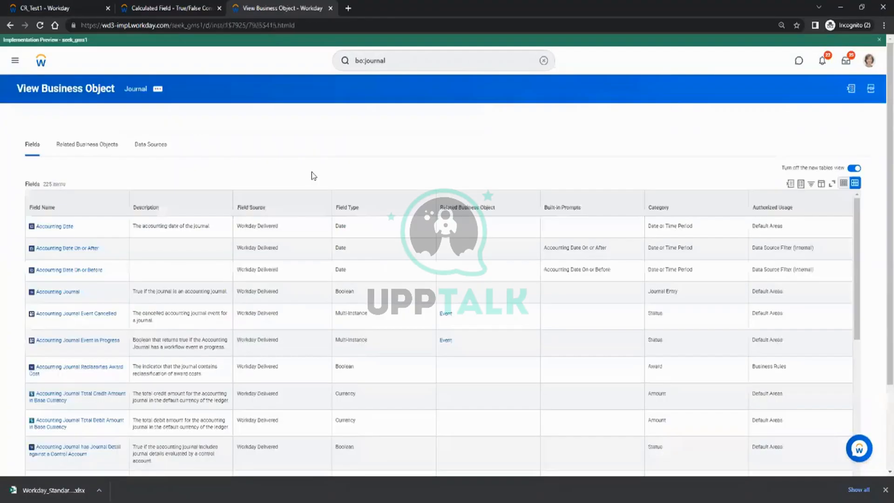
# Review Journal's Data Sources, Related Business Objects and its 225 Fields.
pyautogui.click(156, 148)
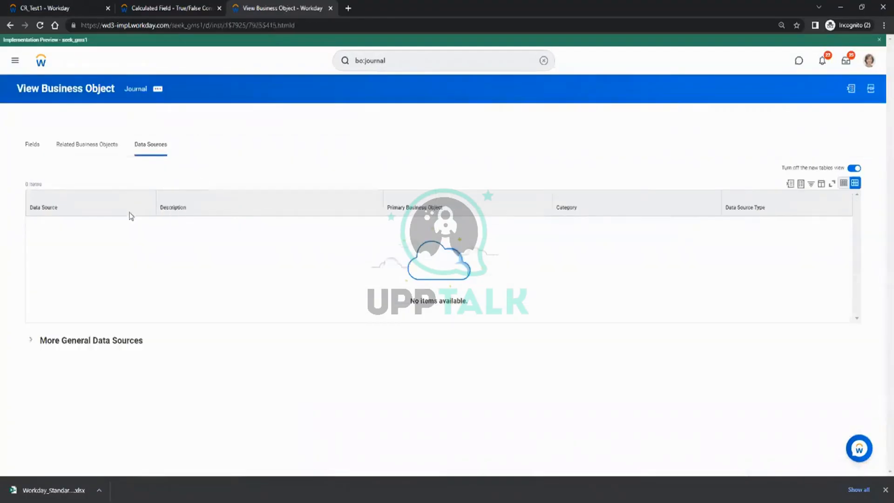
pyautogui.click(71, 156)
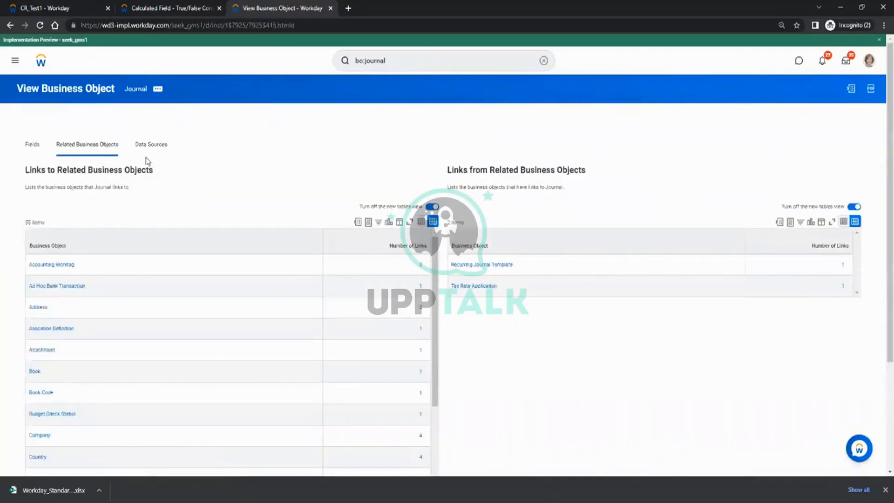
pyautogui.click(31, 145)
pyautogui.click(409, 65)
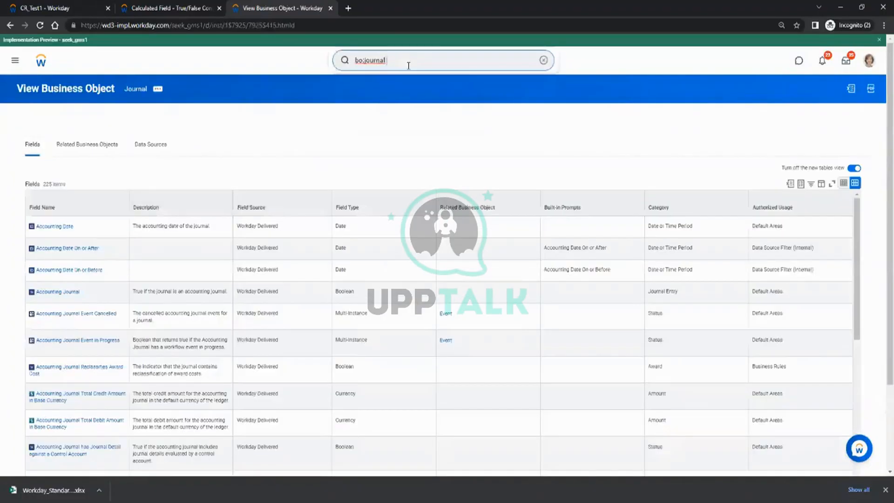
# Open the Journal Line business object and browse its 129 standard reports on the Reports tab.
pyautogui.press('Return')
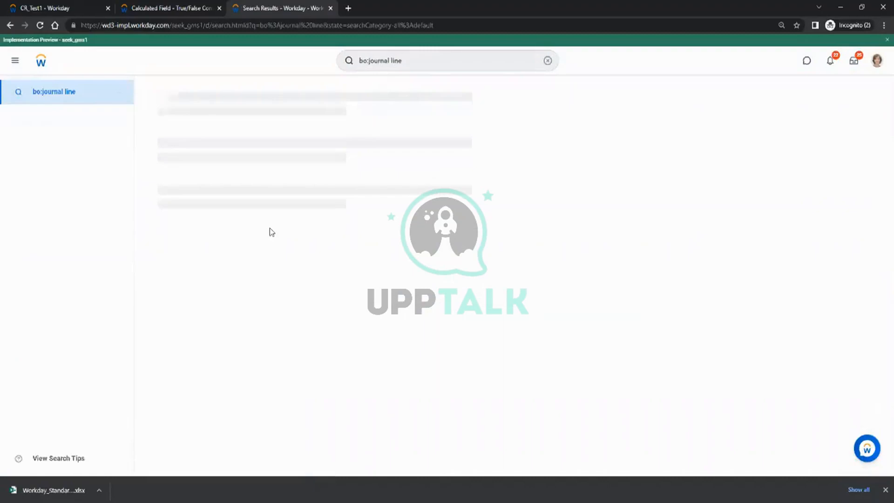
pyautogui.click(184, 119)
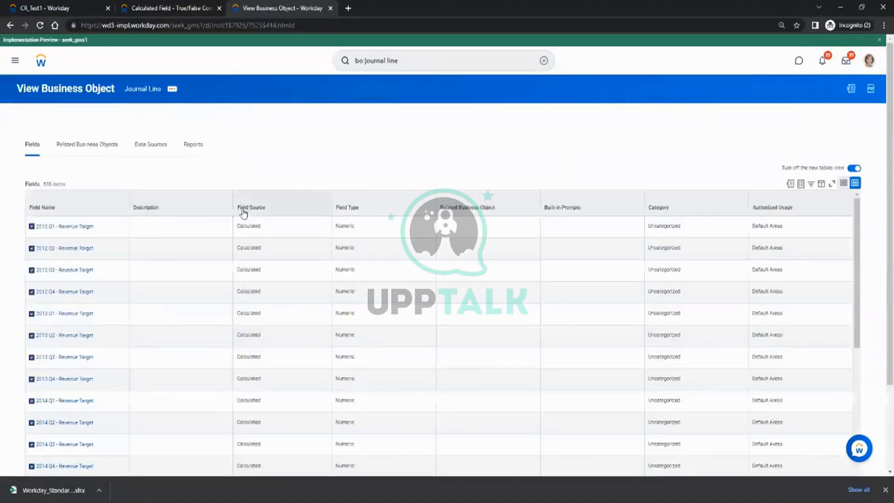
pyautogui.click(193, 145)
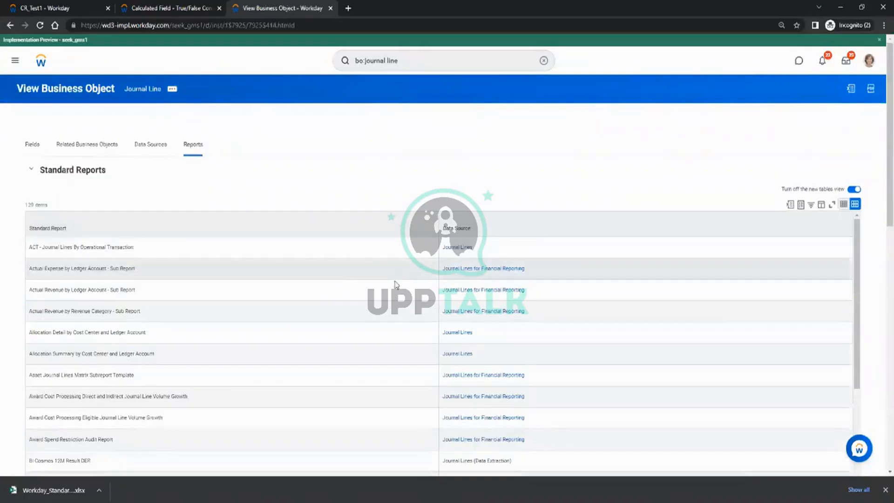
pyautogui.scroll(-10, 148, 284)
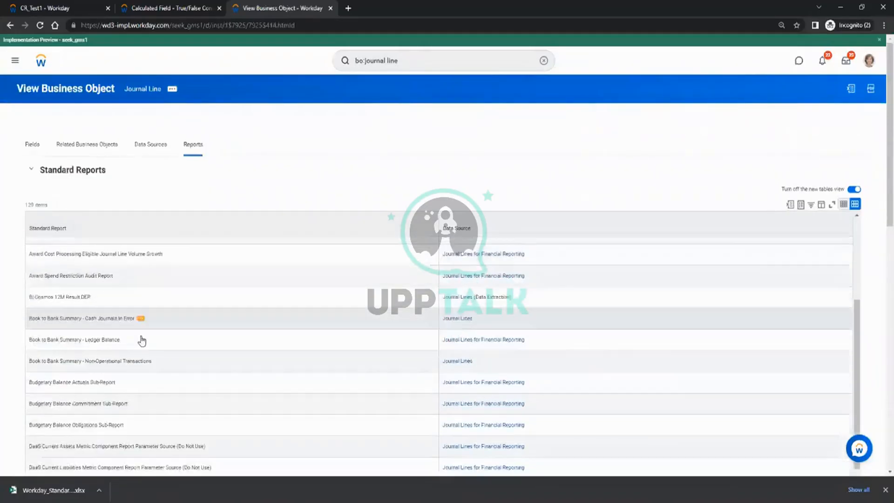
pyautogui.scroll(-2, 142, 339)
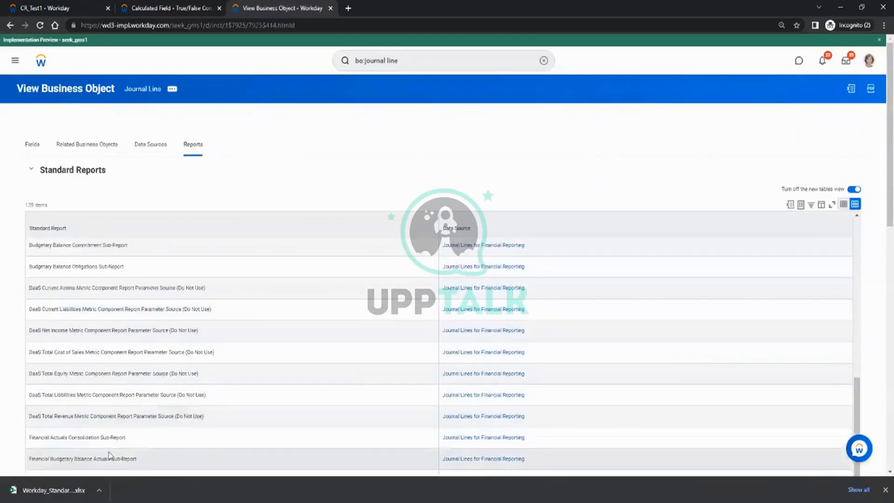
pyautogui.scroll(12, 138, 365)
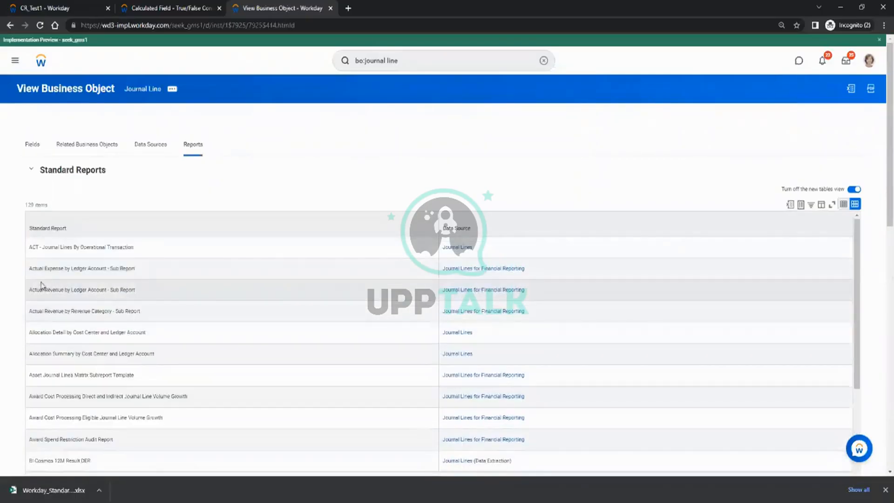
pyautogui.click(140, 269)
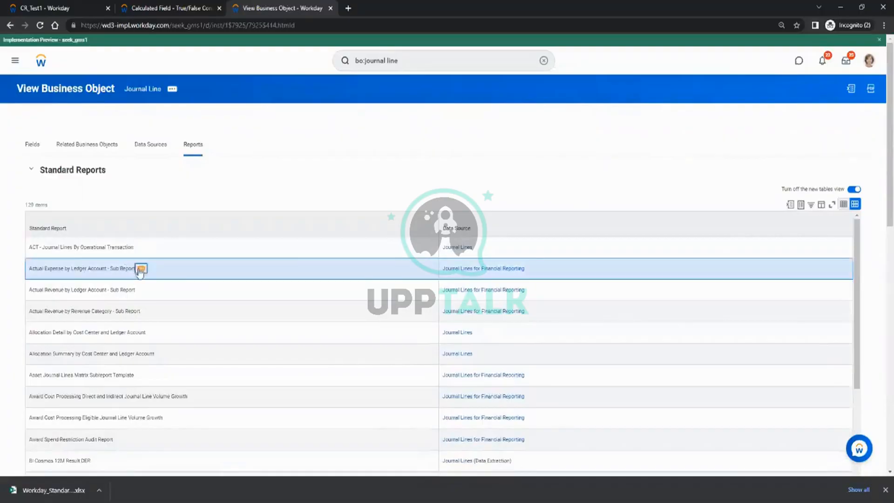
pyautogui.moveTo(191, 211)
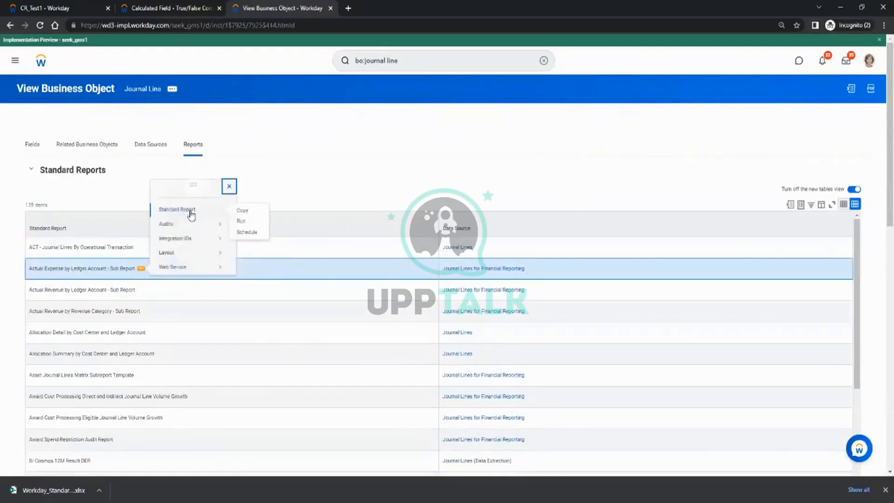
pyautogui.click(241, 221)
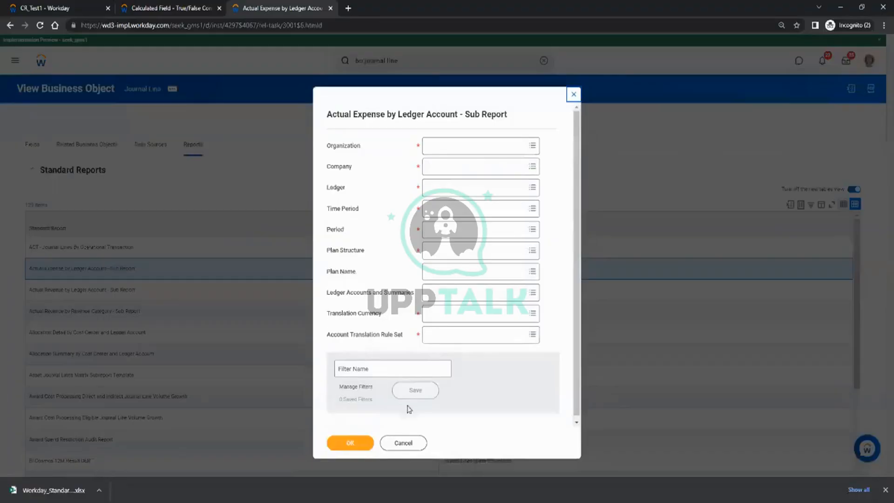
pyautogui.click(400, 446)
pyautogui.click(142, 270)
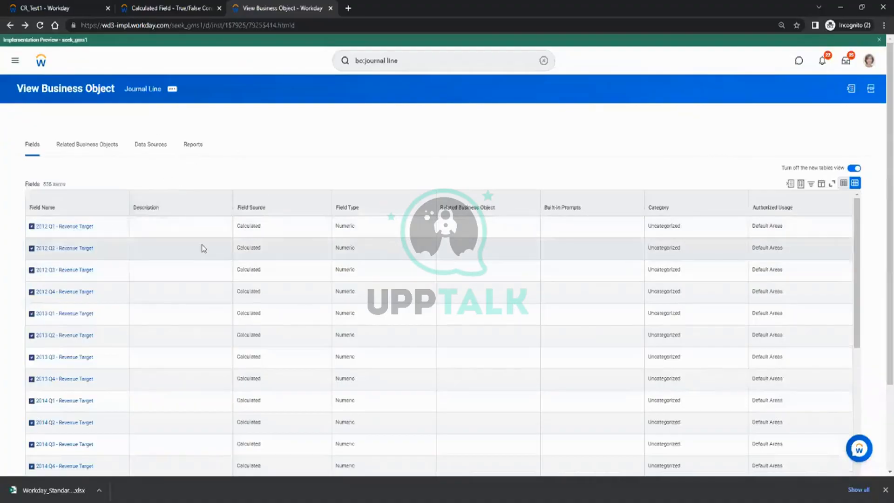
pyautogui.click(191, 147)
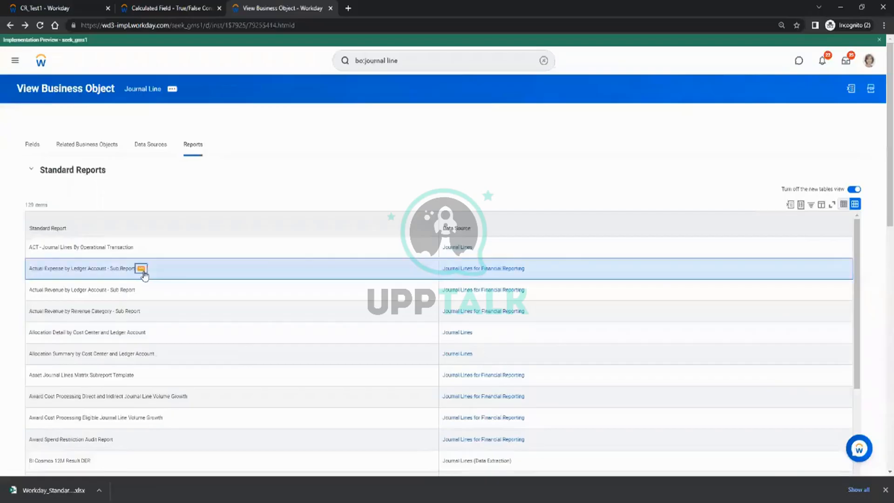
# Copy Actual Expense by Ledger Account - Sub Report into a custom Matrix report, keeping the Copy-suffixed name.
pyautogui.click(141, 269)
pyautogui.moveTo(191, 212)
pyautogui.click(240, 213)
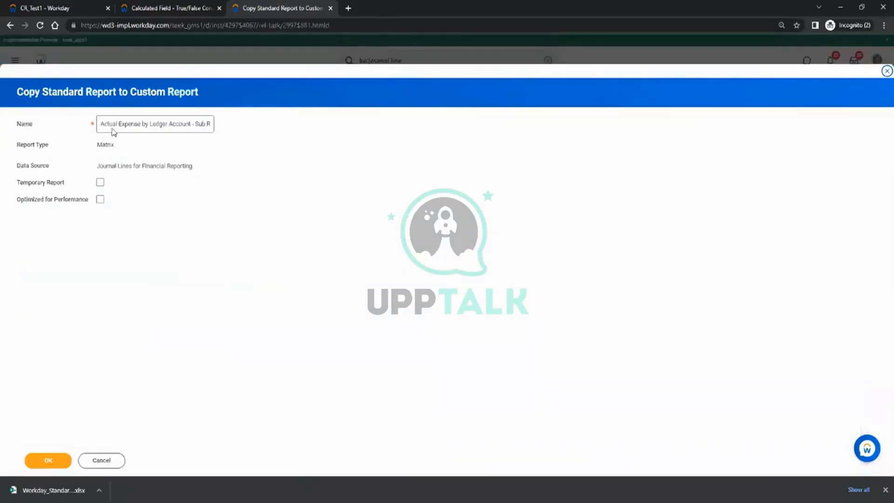
pyautogui.click(175, 126)
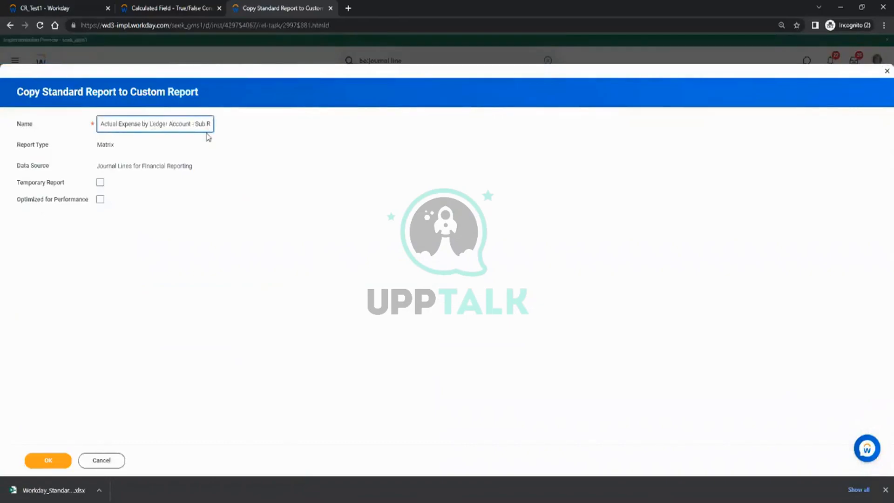
pyautogui.press('End')
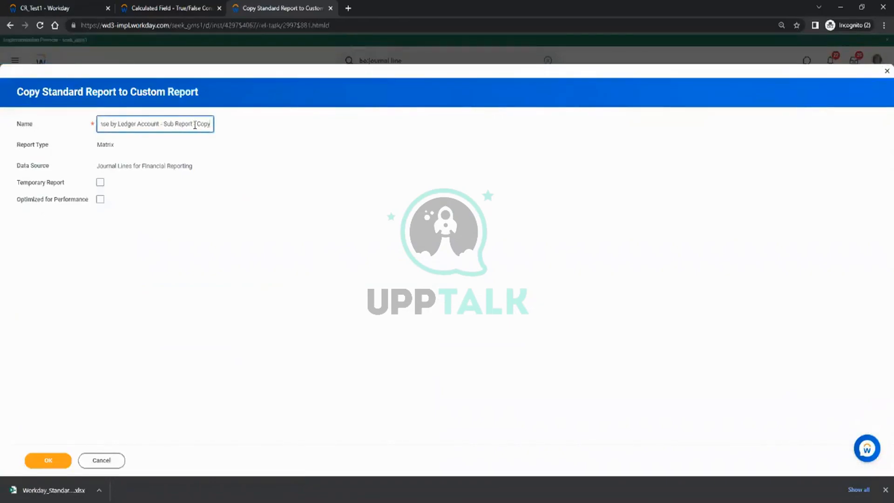
pyautogui.click(38, 460)
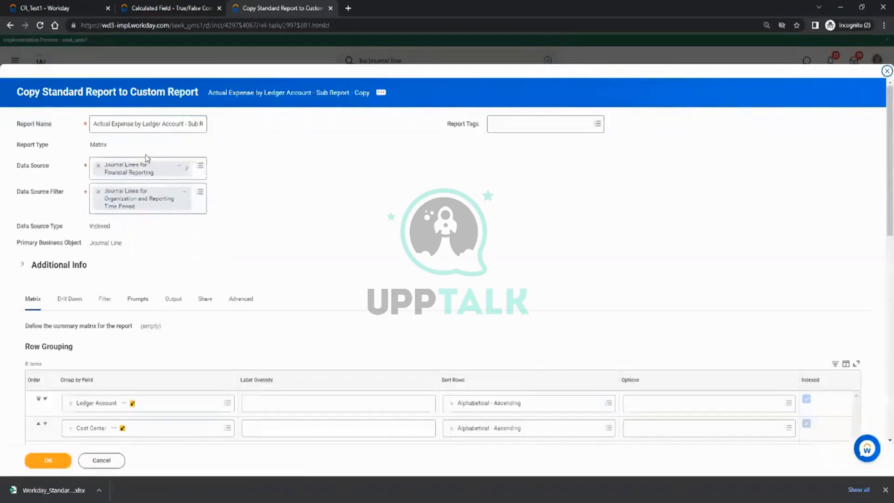
# Review the copy's groupings by Ledger Account, Cost Center and Region and its summarized field, then cancel.
pyautogui.scroll(-10, 258, 193)
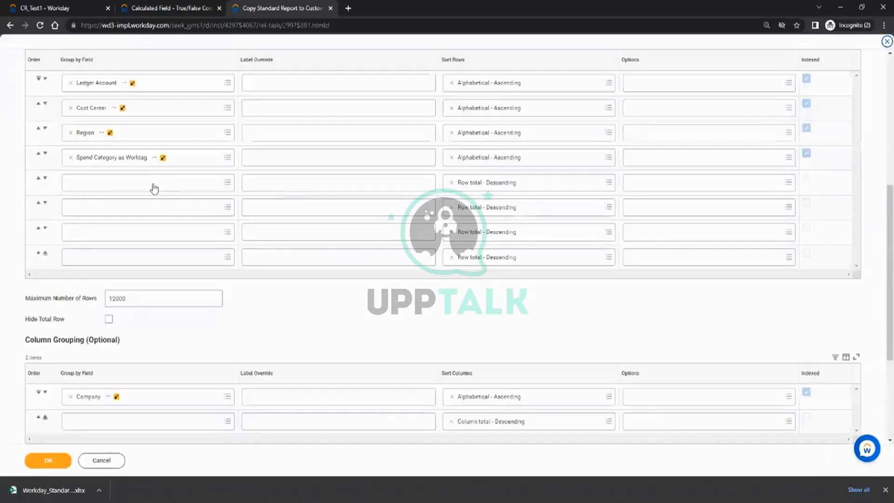
pyautogui.scroll(-4, 154, 187)
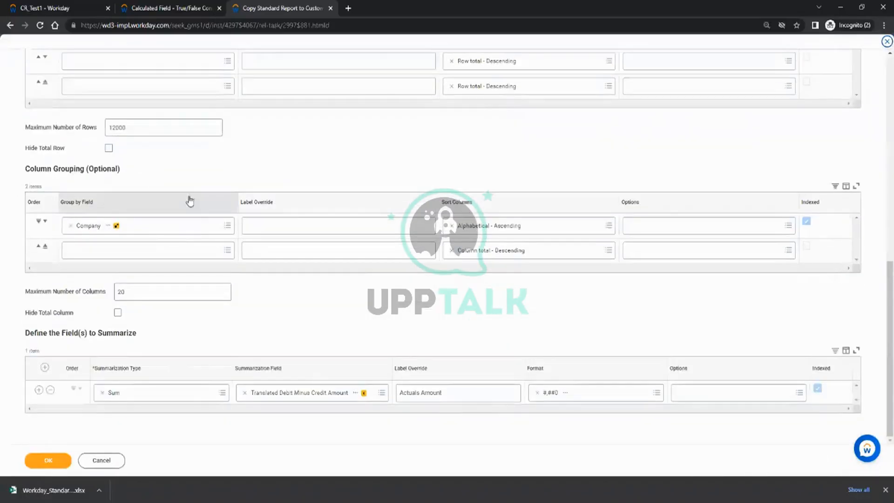
pyautogui.scroll(6, 189, 200)
pyautogui.scroll(3, 140, 177)
pyautogui.scroll(1, 119, 144)
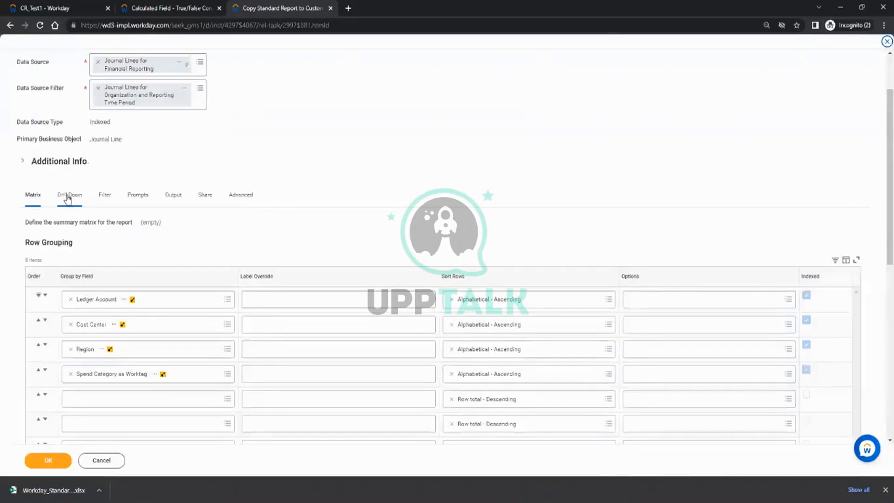
pyautogui.scroll(2, 165, 204)
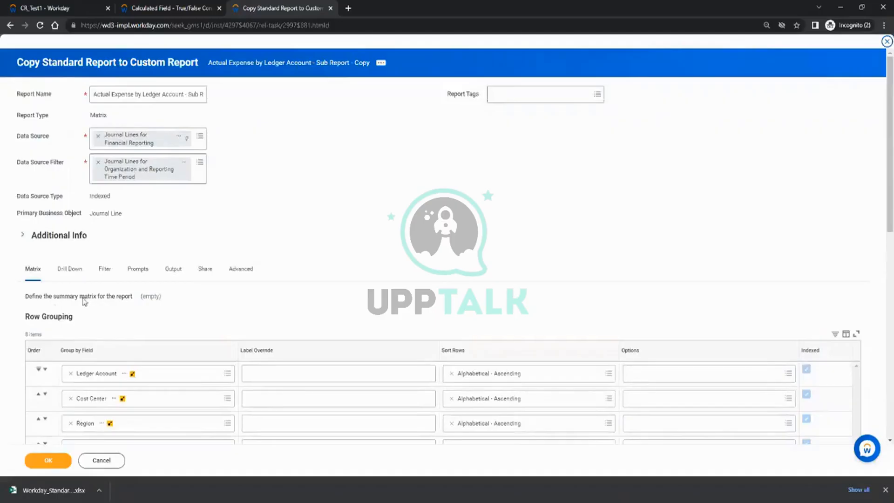
pyautogui.moveTo(84, 297); pyautogui.dragTo(241, 290)
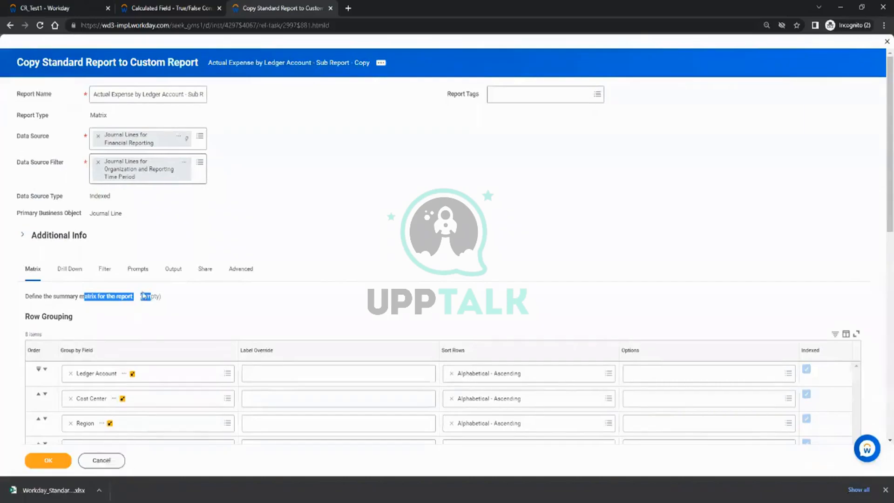
pyautogui.click(111, 461)
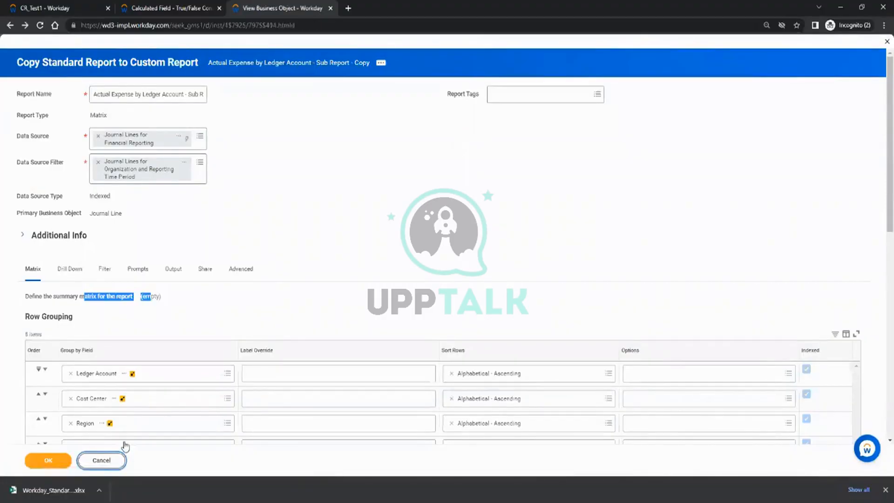
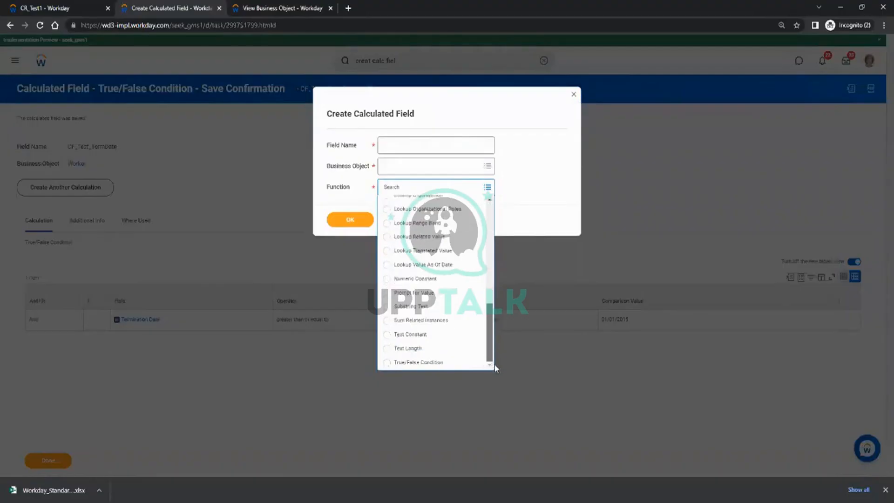
# Choose Extract Single Instance as the new calculated field's function.
pyautogui.scroll(2, 497, 345)
pyautogui.scroll(5, 495, 328)
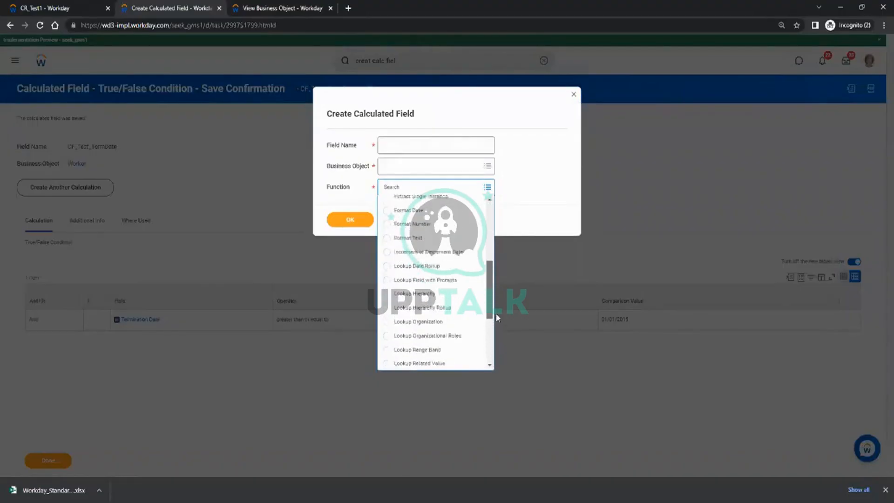
pyautogui.click(498, 289)
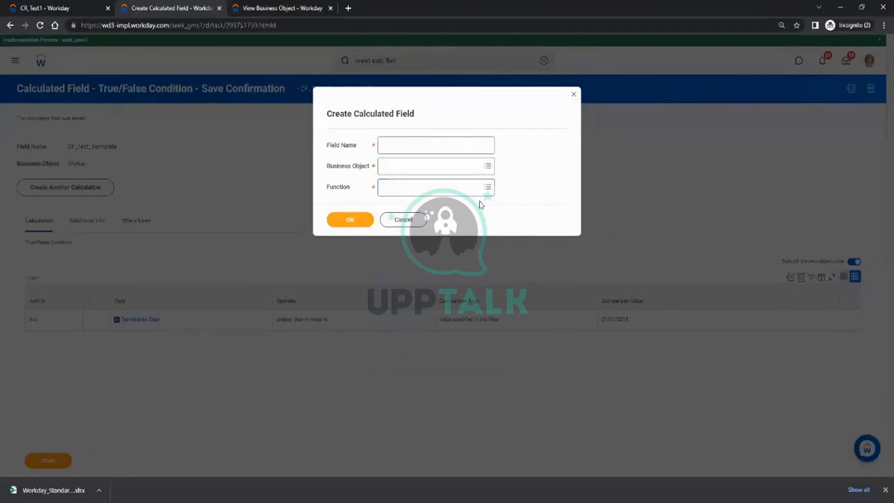
pyautogui.click(478, 188)
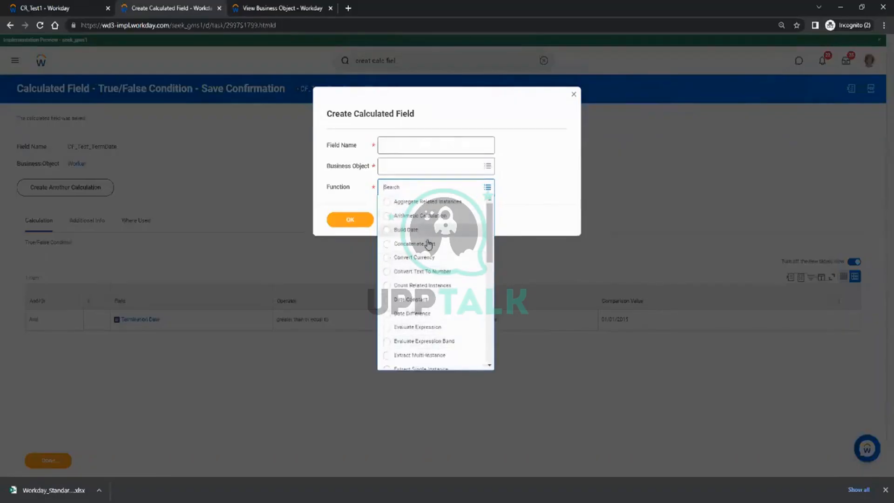
pyautogui.scroll(-1, 433, 322)
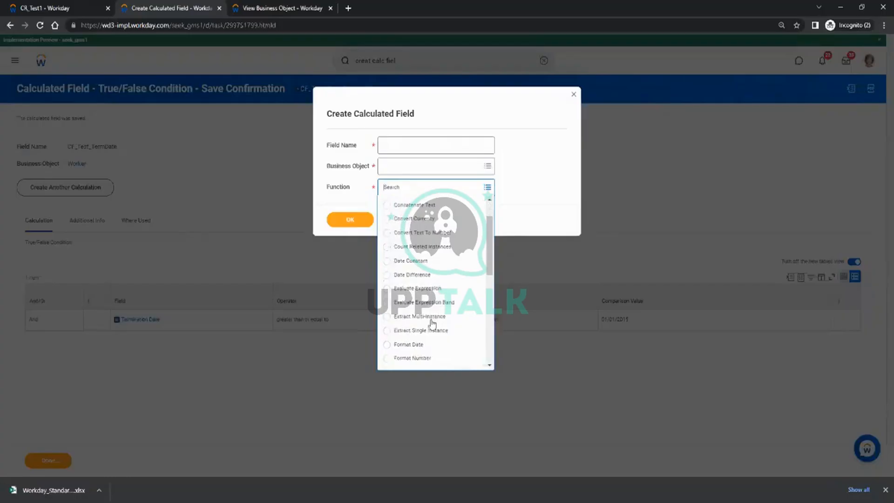
pyautogui.click(421, 331)
# Name the field CF_Test_8 on the Worker business object, then view the CR_Test1 report.
pyautogui.click(410, 147)
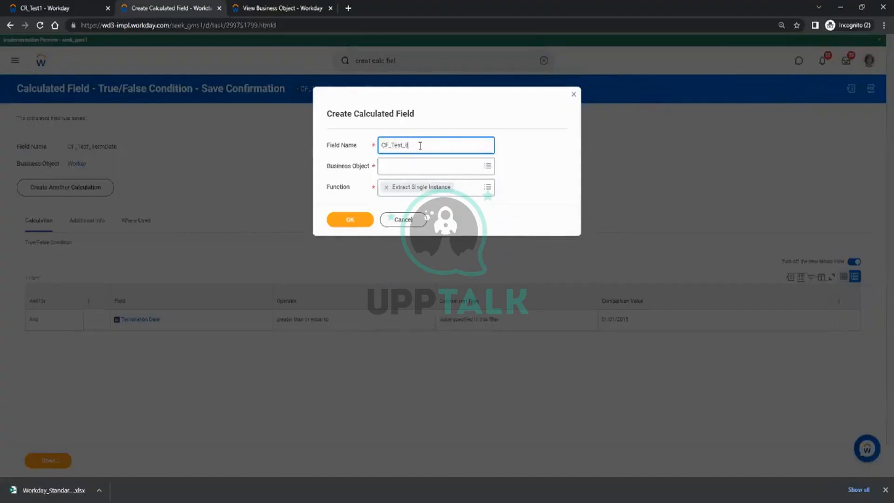
pyautogui.press('Tab')
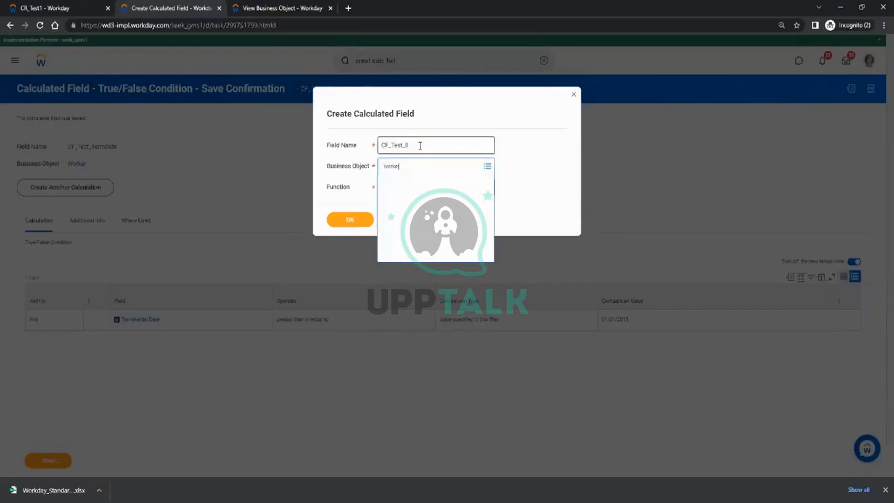
pyautogui.press('Return')
pyautogui.press('Return')
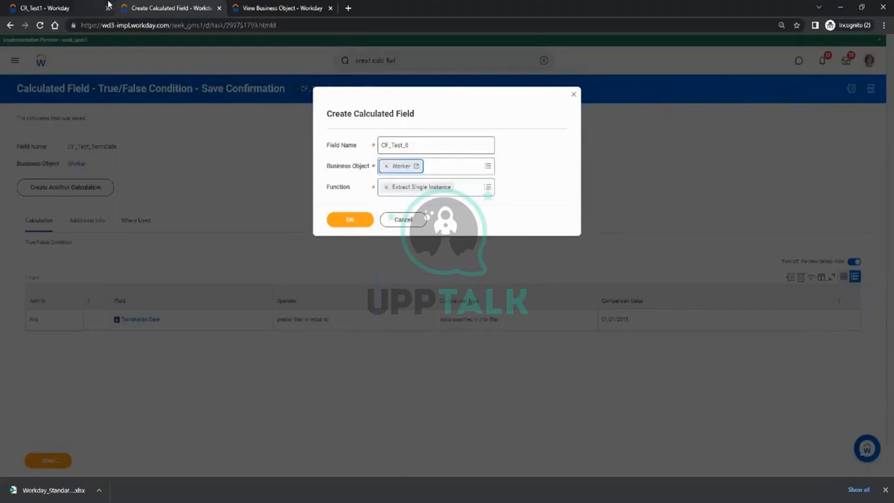
pyautogui.click(47, 8)
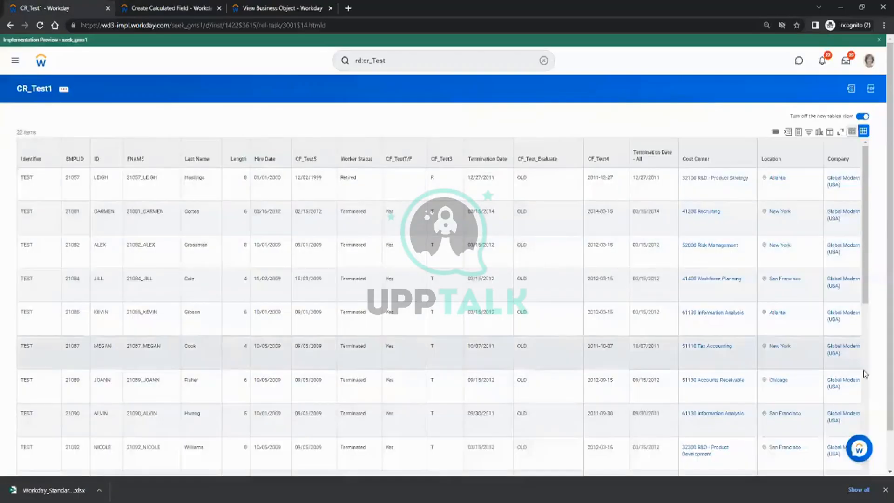
# Search rd:cr_Test and open the CR_Test_1 report.
pyautogui.scroll(-1, 449, 471)
pyautogui.moveTo(450, 471); pyautogui.dragTo(423, 425)
pyautogui.scroll(1, 410, 162)
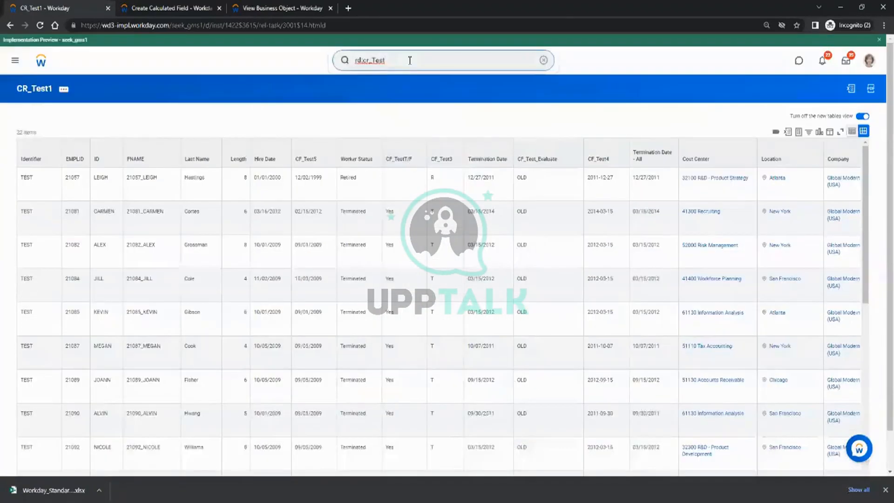
pyautogui.press('Return')
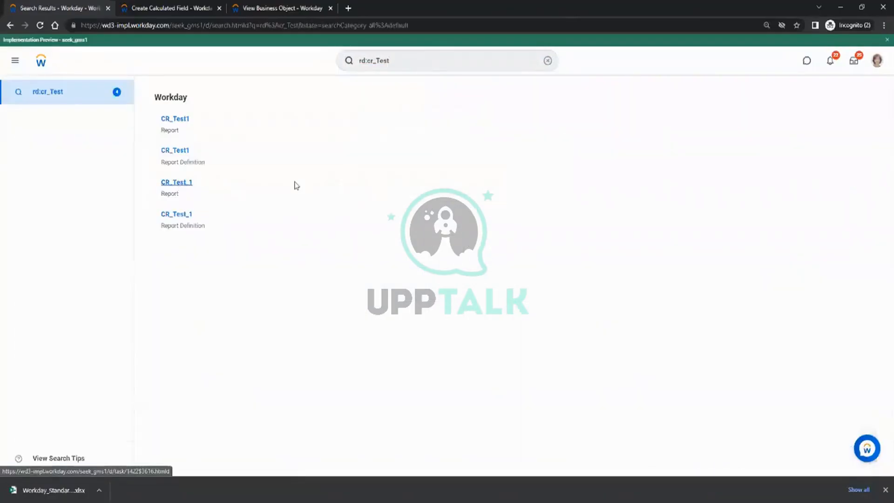
pyautogui.click(297, 186)
# Run CR_Test_1 for the Melbourne location and date range, then return to CF_Test_8.
pyautogui.click(400, 145)
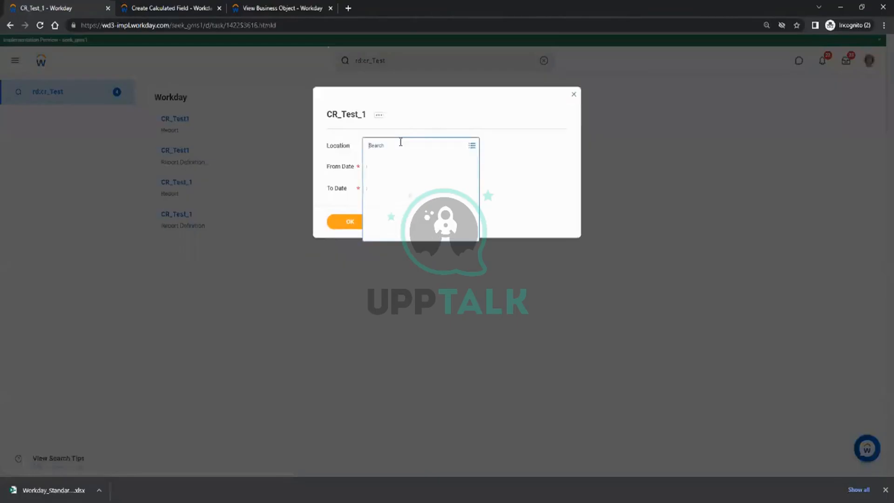
pyautogui.write('melb')
pyautogui.press('Return')
pyautogui.click(450, 211)
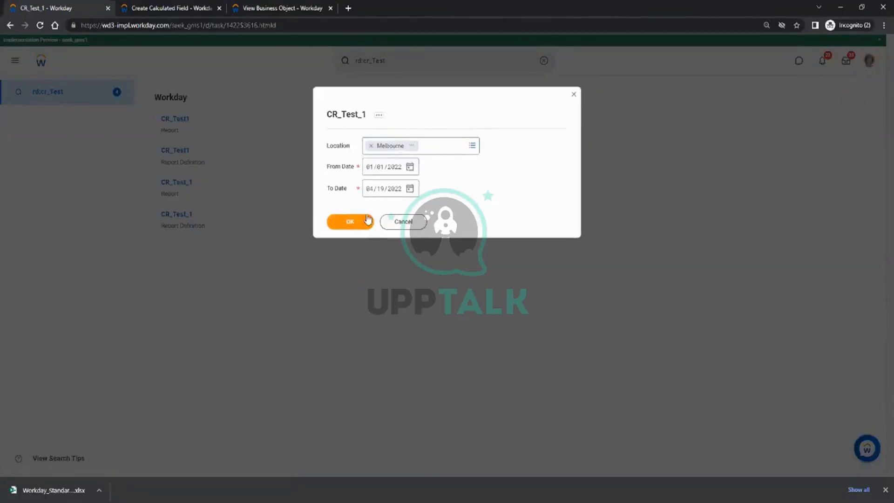
pyautogui.click(397, 169)
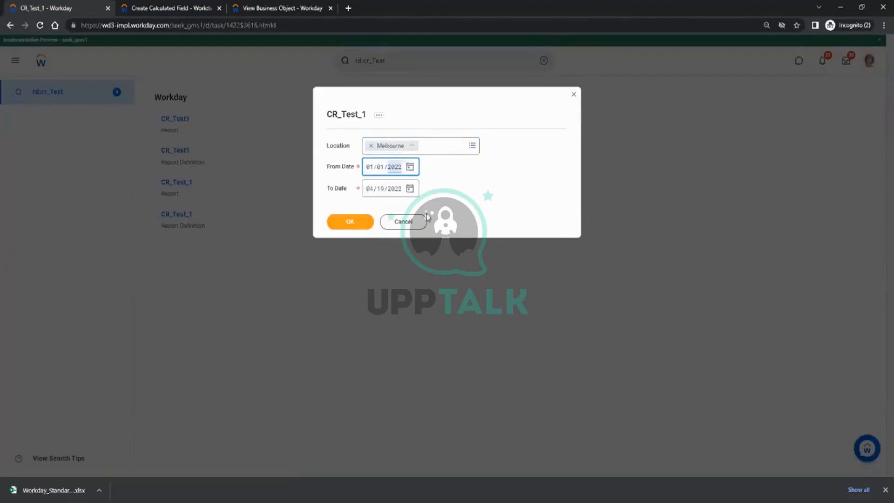
pyautogui.click(362, 226)
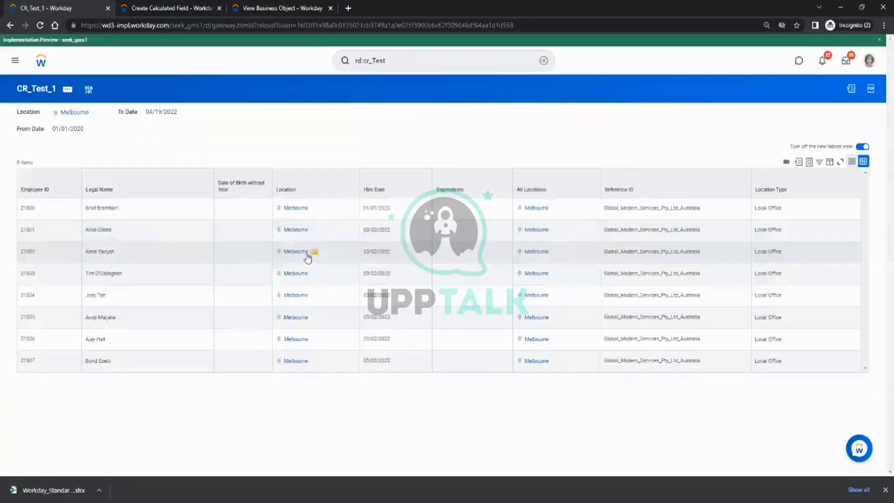
pyautogui.click(289, 8)
pyautogui.click(145, 8)
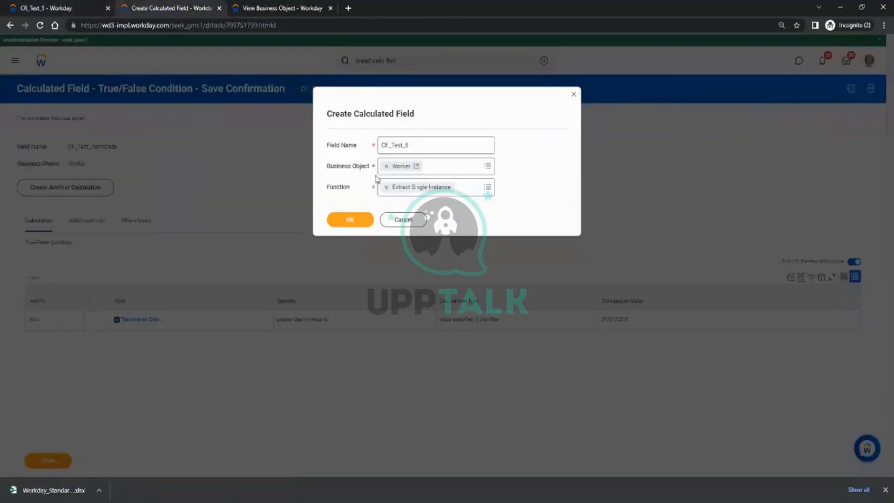
# Submit CF_Test_8's initial details, then open related actions on the CR_Test_1 report.
pyautogui.click(349, 219)
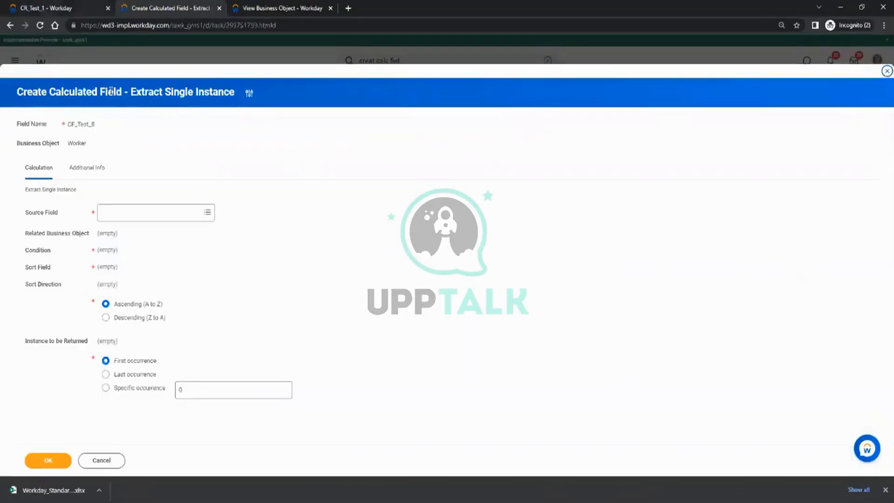
pyautogui.click(81, 5)
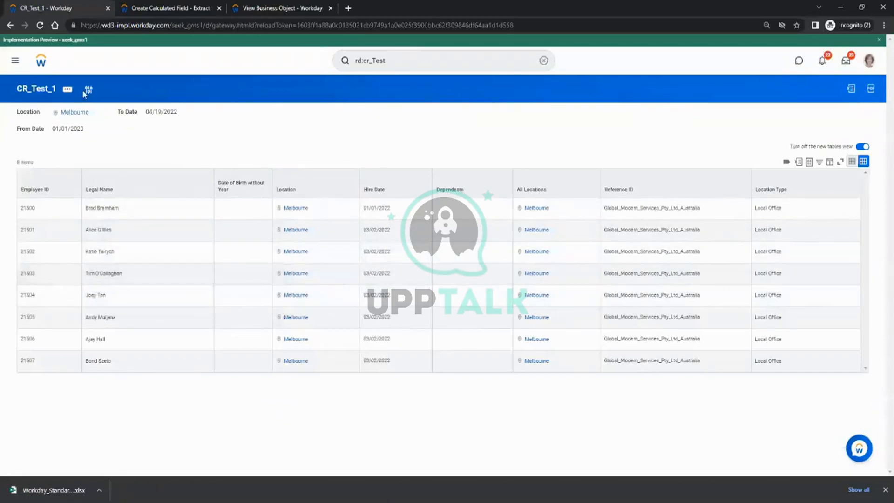
pyautogui.click(67, 89)
# Edit CR_Test_1 and remove the Location, Starting and Ending hire date prompt defaults.
pyautogui.moveTo(127, 124)
pyautogui.click(176, 125)
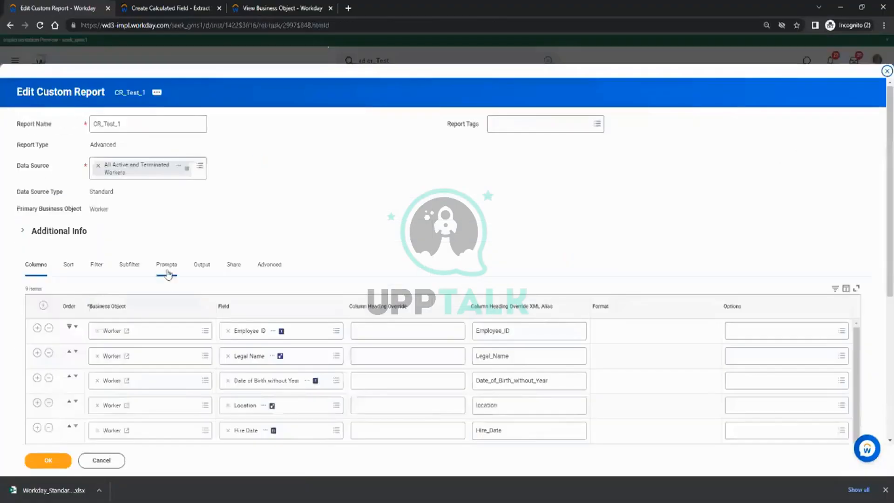
pyautogui.click(167, 265)
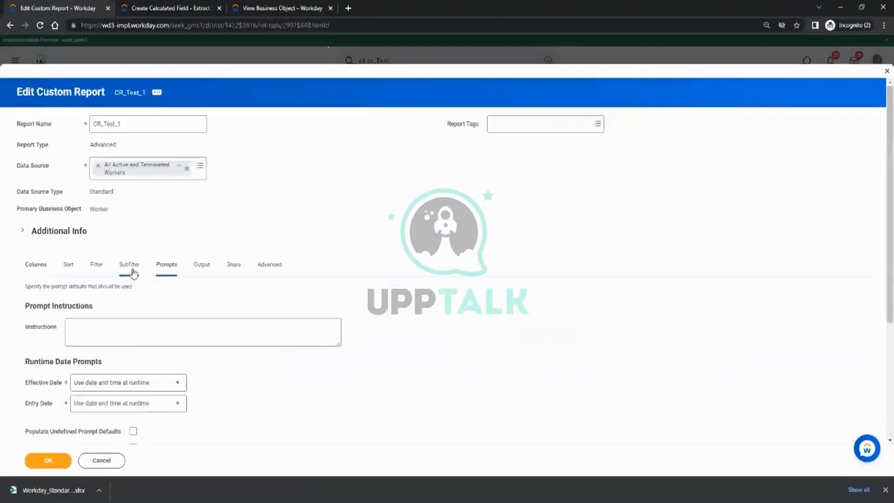
pyautogui.scroll(-3, 180, 241)
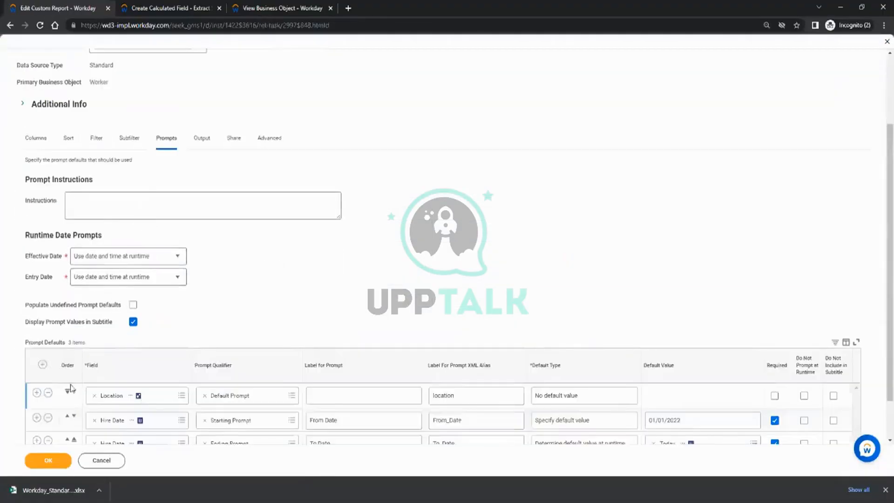
pyautogui.scroll(-1, 112, 327)
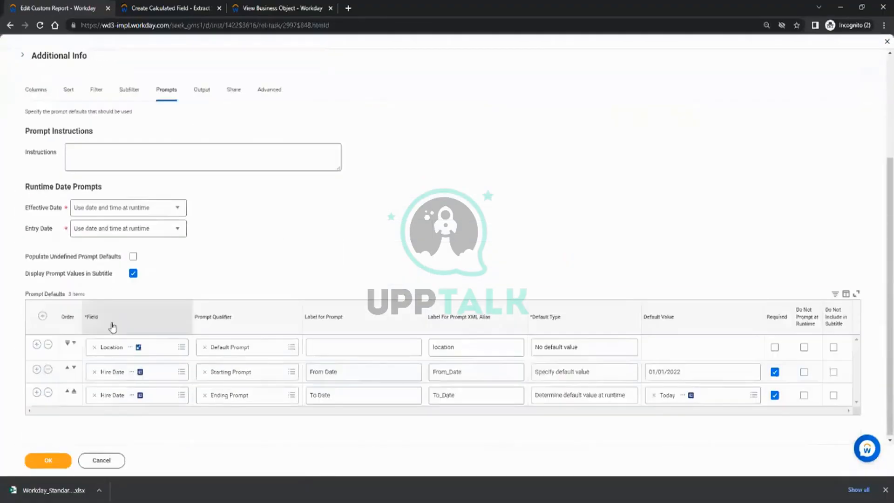
pyautogui.click(47, 344)
pyautogui.click(48, 367)
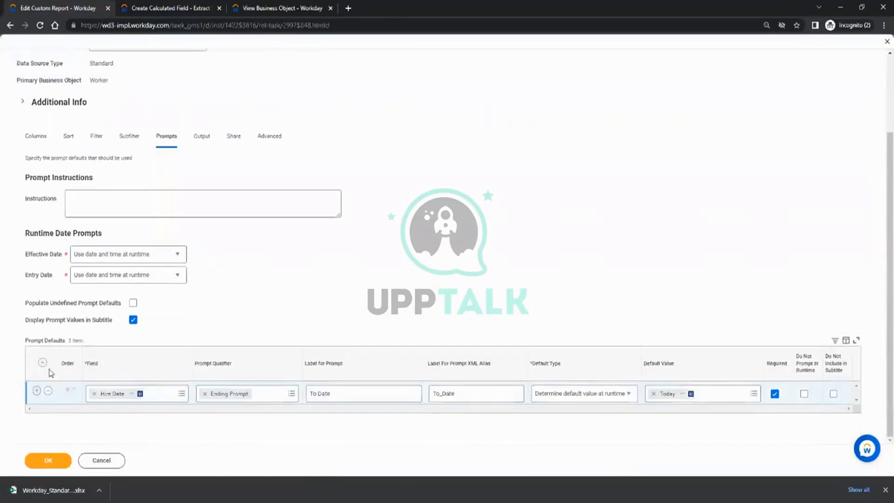
pyautogui.click(47, 393)
# Remove the hire date, Location and empty filter conditions, then save the report.
pyautogui.click(97, 156)
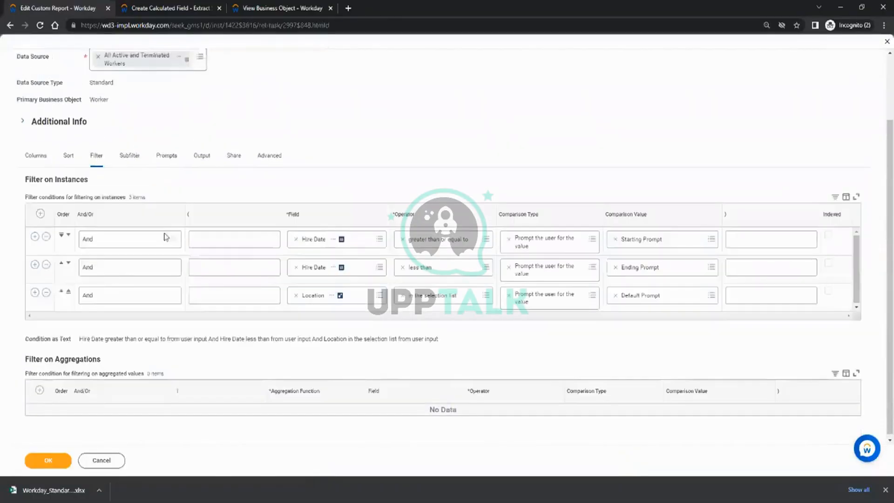
pyautogui.click(46, 237)
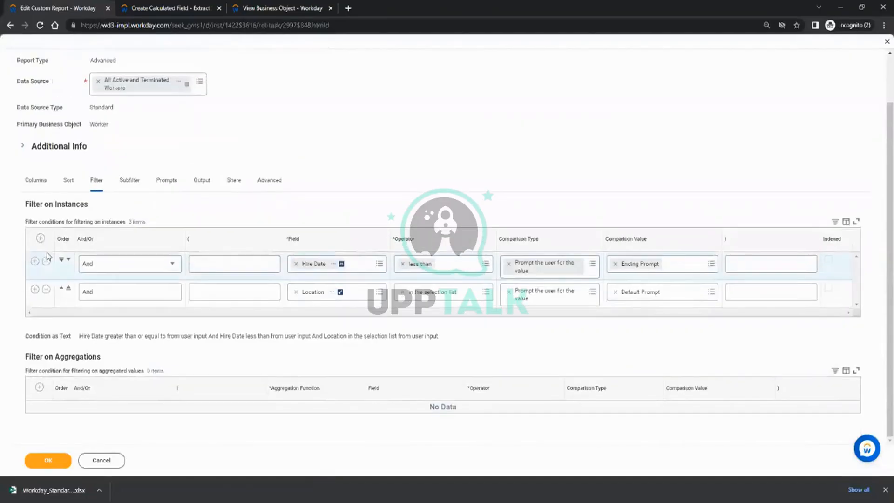
pyautogui.click(47, 262)
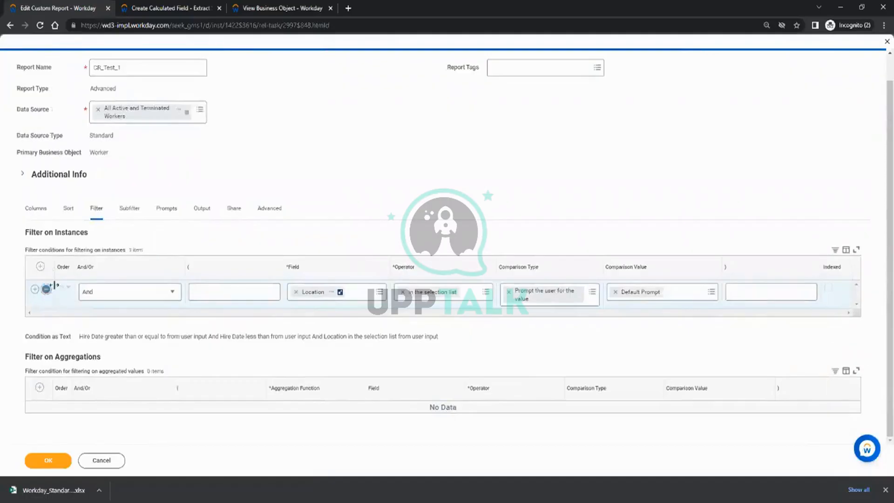
pyautogui.click(47, 289)
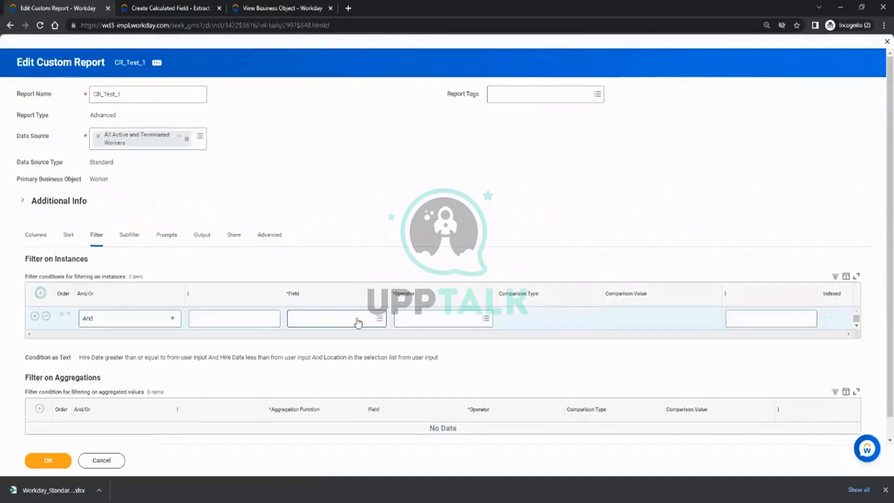
pyautogui.click(352, 323)
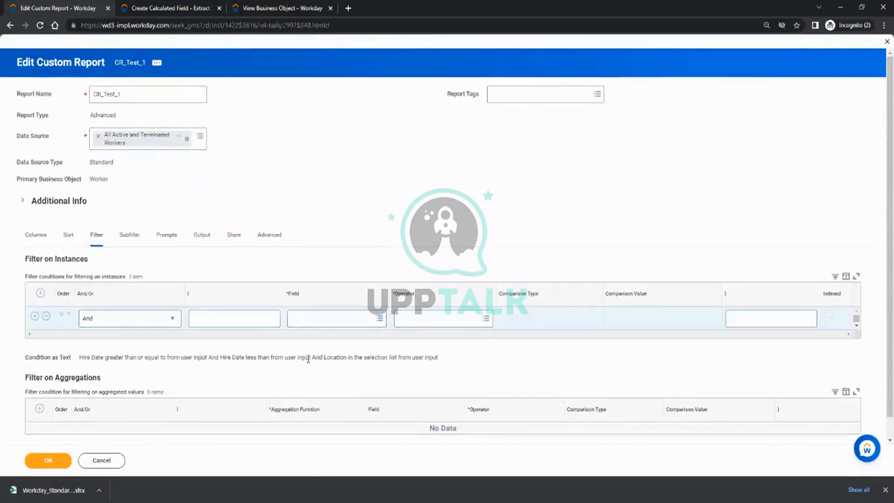
pyautogui.click(46, 316)
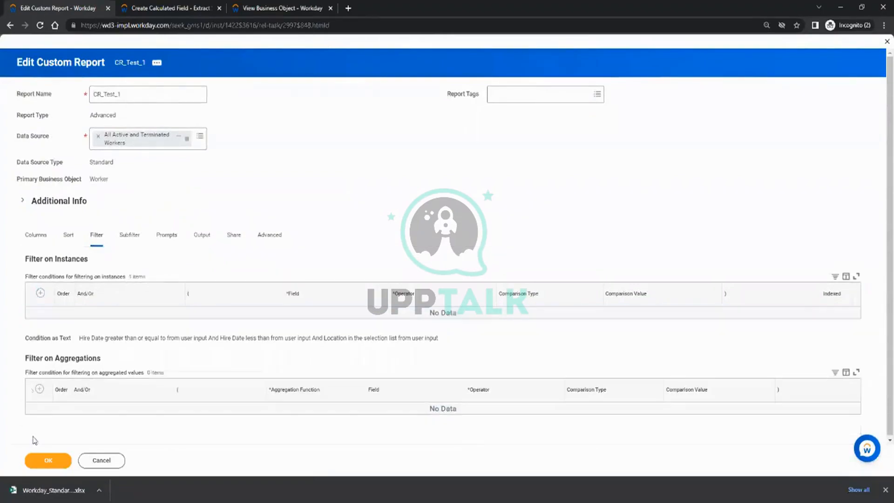
pyautogui.click(47, 460)
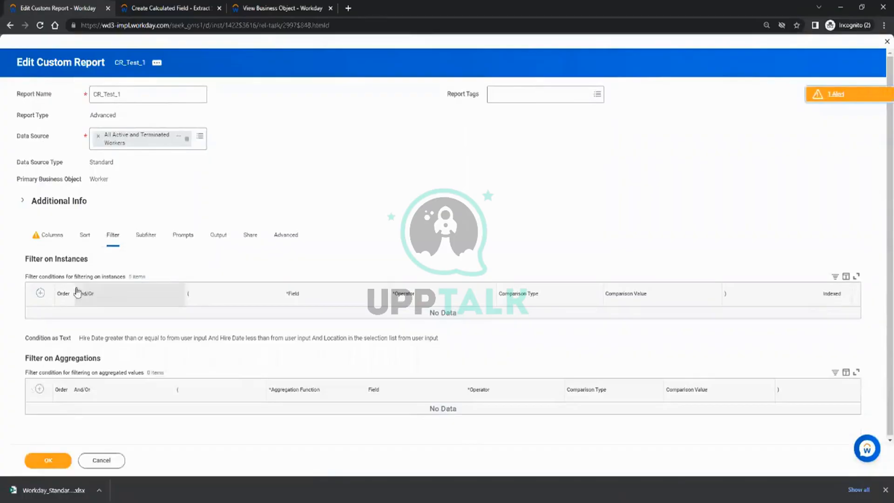
pyautogui.click(51, 234)
pyautogui.click(66, 464)
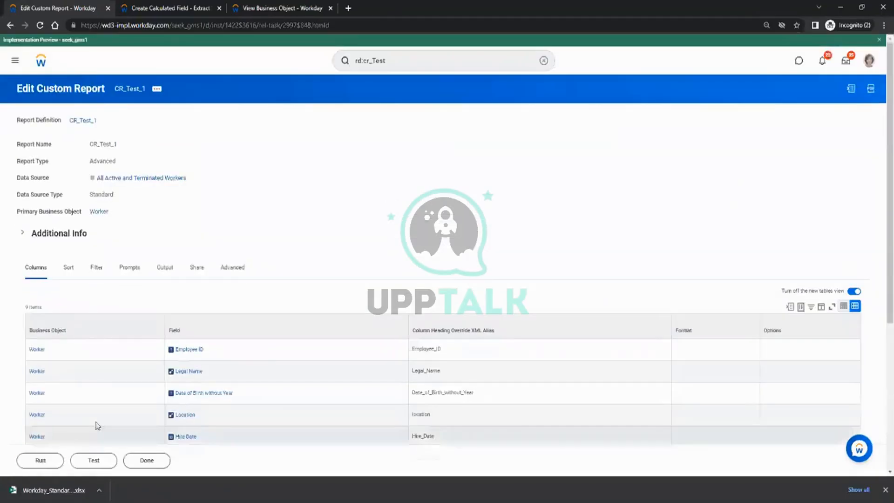
# Test-run the edited CR_Test_1, reopen its definition, and return to the Journal Line page.
pyautogui.click(93, 463)
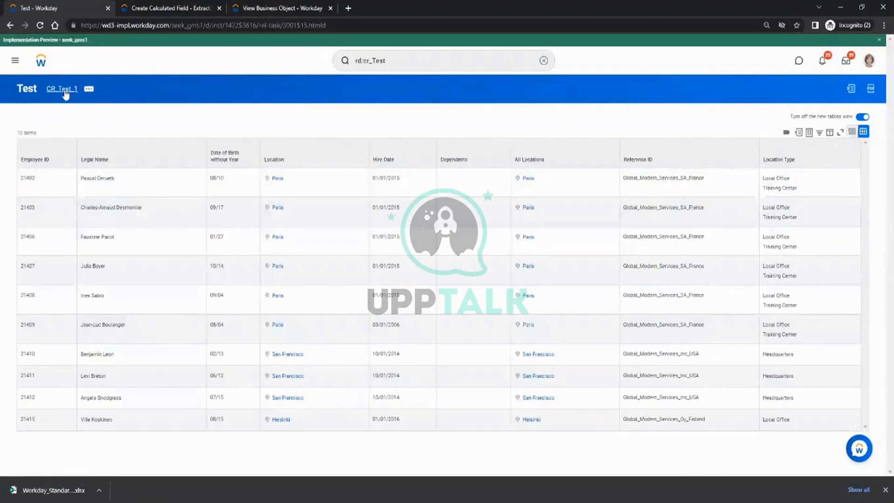
pyautogui.click(65, 92)
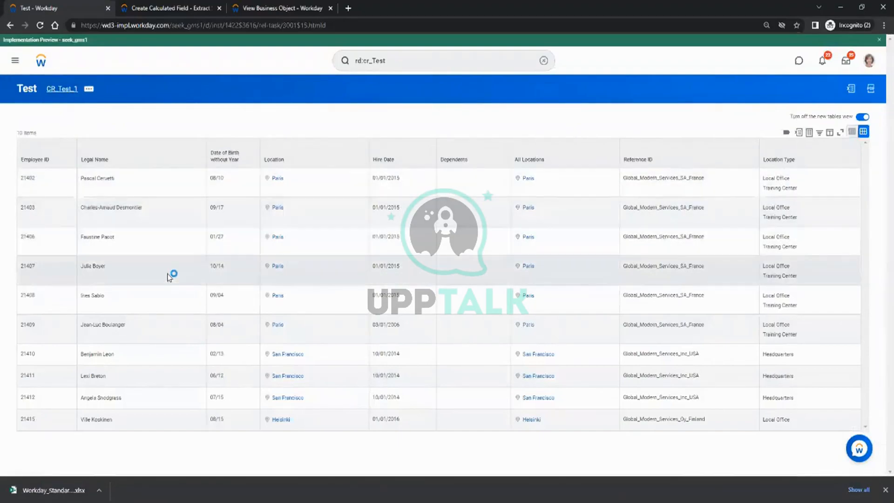
pyautogui.scroll(-3, 217, 317)
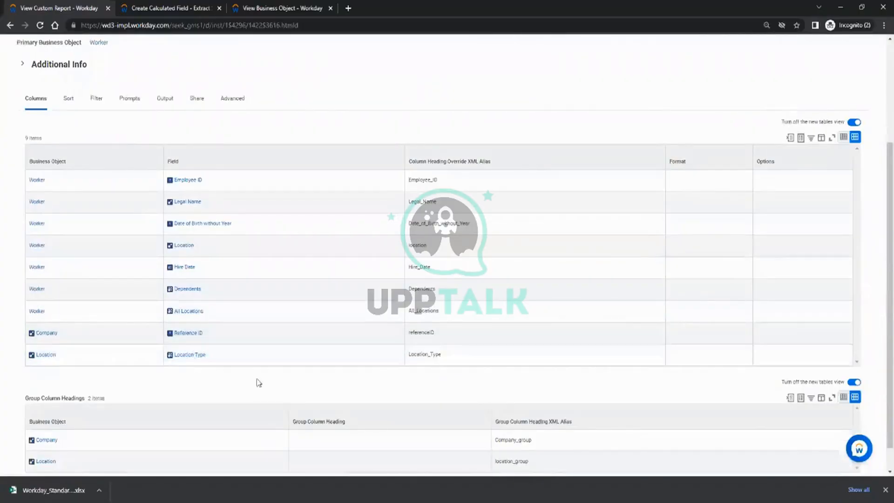
pyautogui.click(244, 7)
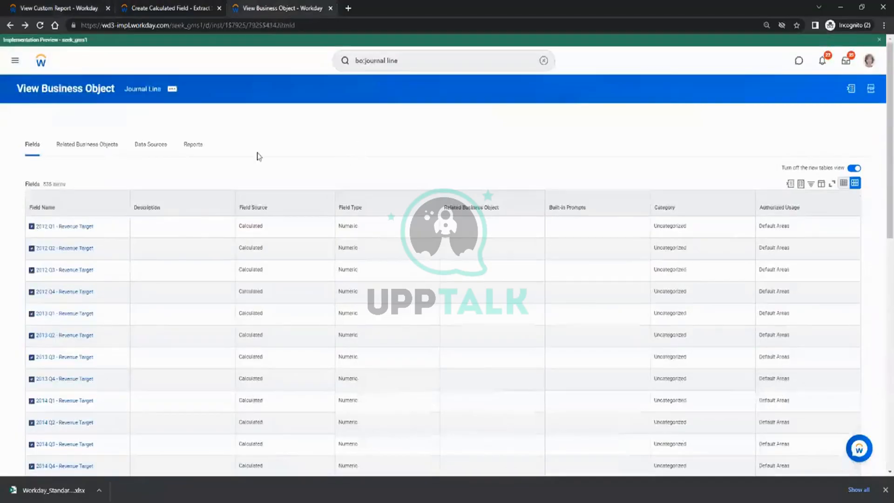
# Search CF_Test_8's source field for 'location type', then 'location', and browse the 23 matches.
pyautogui.click(196, 6)
pyautogui.click(132, 213)
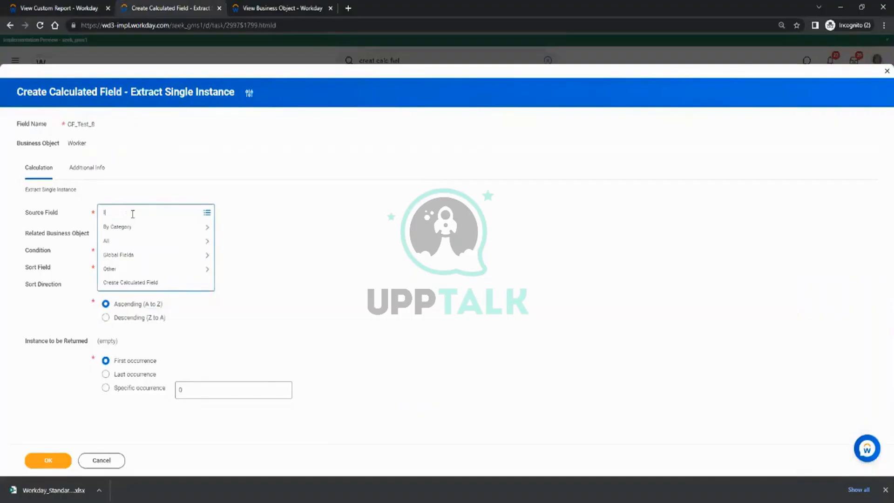
pyautogui.write('location type')
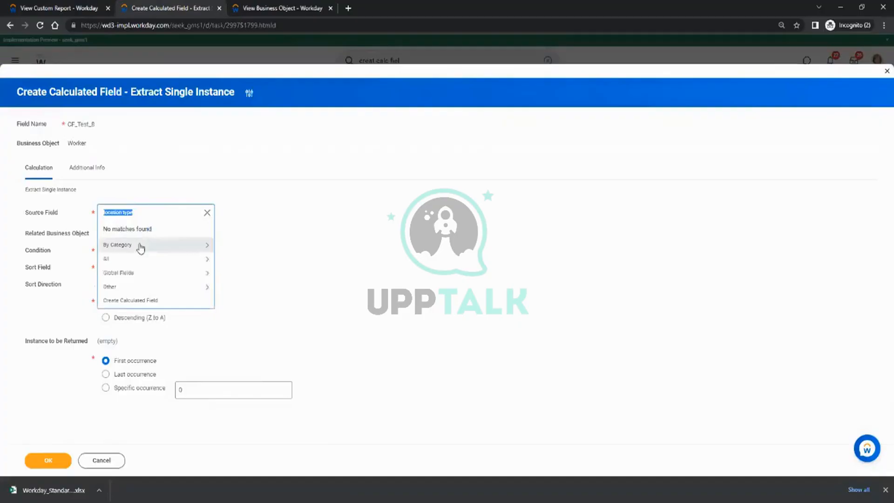
pyautogui.click(155, 211)
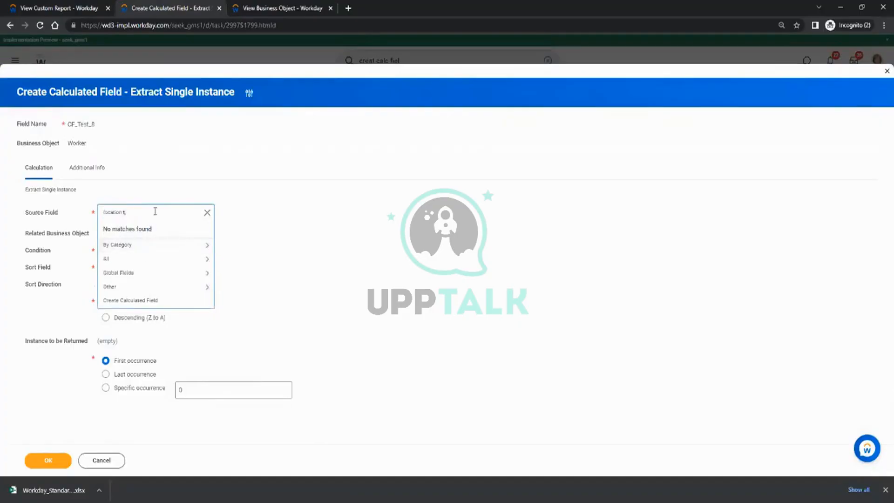
pyautogui.press('Return')
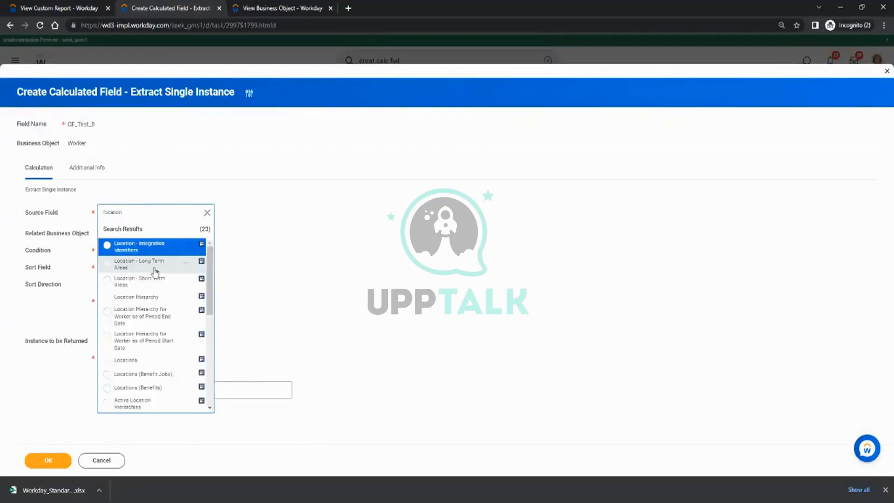
pyautogui.scroll(-5, 172, 322)
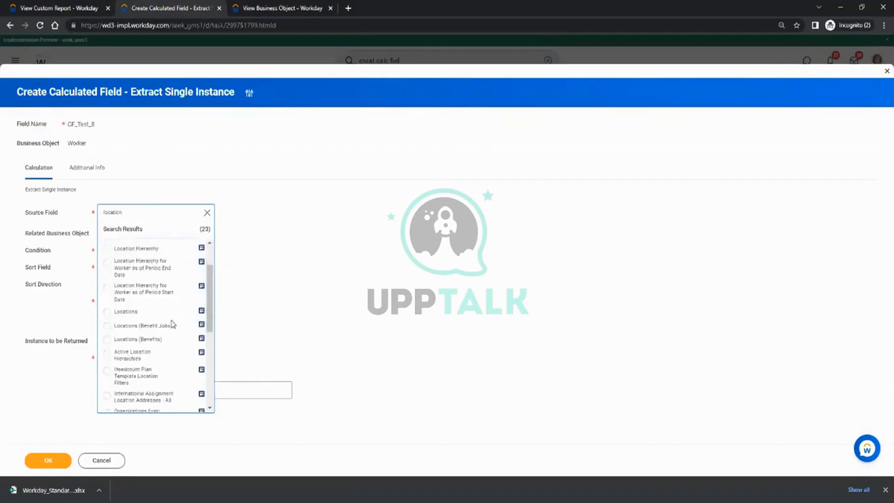
pyautogui.scroll(-2, 172, 324)
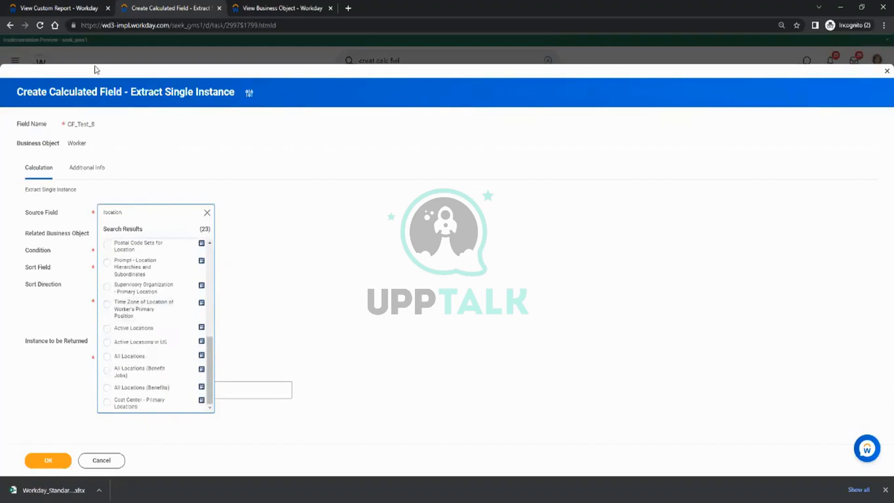
pyautogui.click(60, 8)
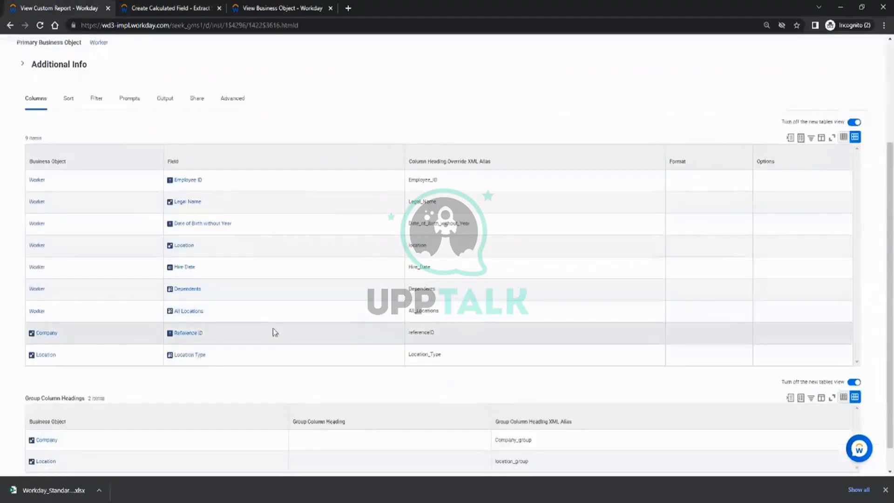
# Run CR_Test_1 and check the Dependents column's filter options without applying a filter.
pyautogui.scroll(-1, 273, 332)
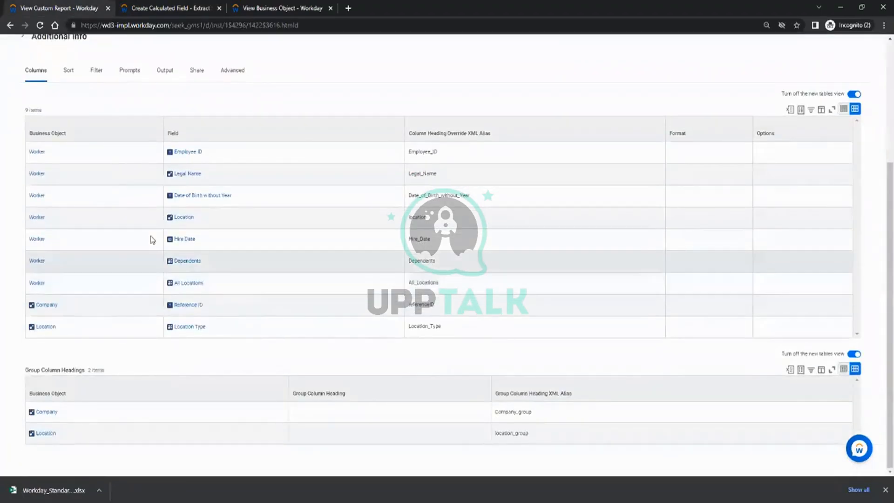
pyautogui.scroll(5, 151, 240)
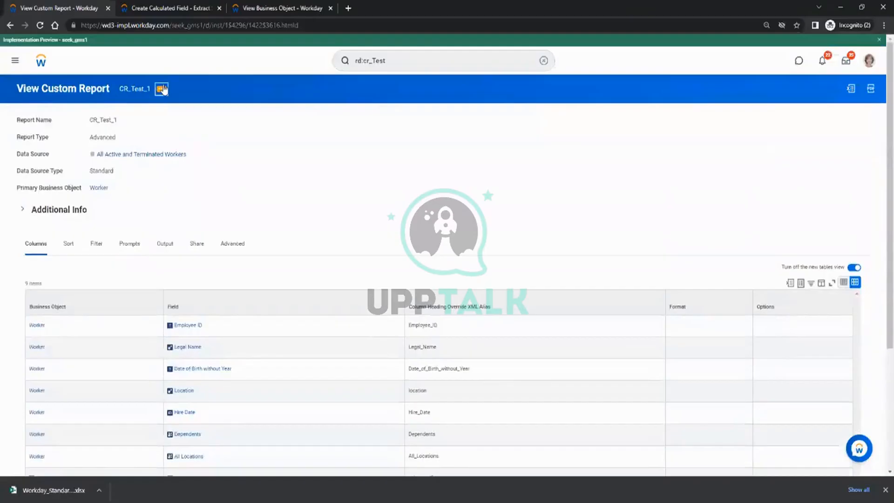
pyautogui.click(162, 89)
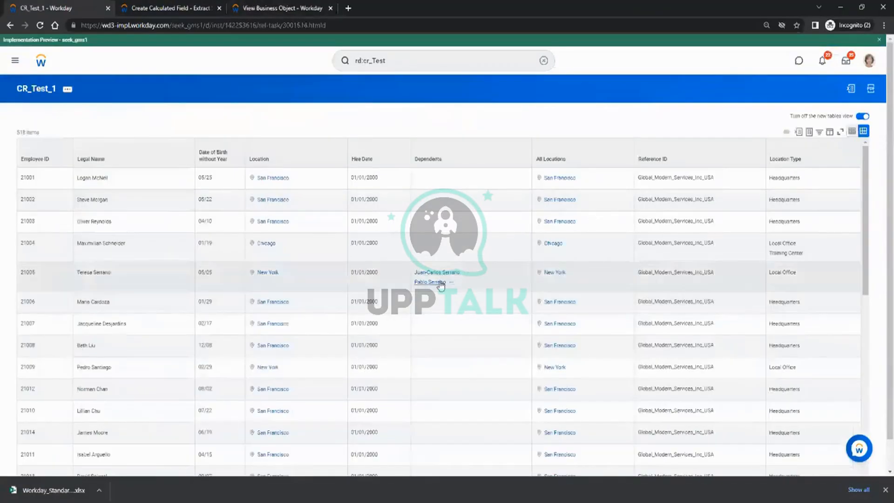
pyautogui.scroll(-4, 442, 290)
pyautogui.scroll(-3, 442, 290)
pyautogui.scroll(8, 442, 290)
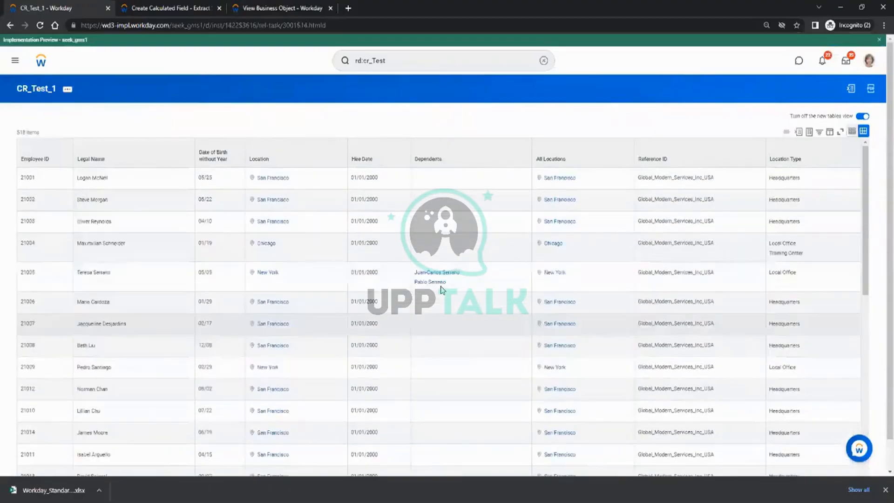
pyautogui.scroll(-8, 429, 287)
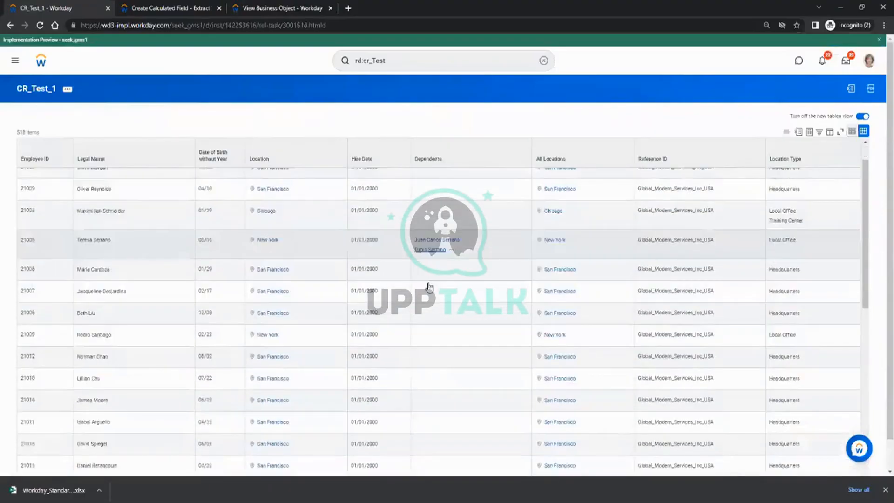
pyautogui.scroll(5, 429, 289)
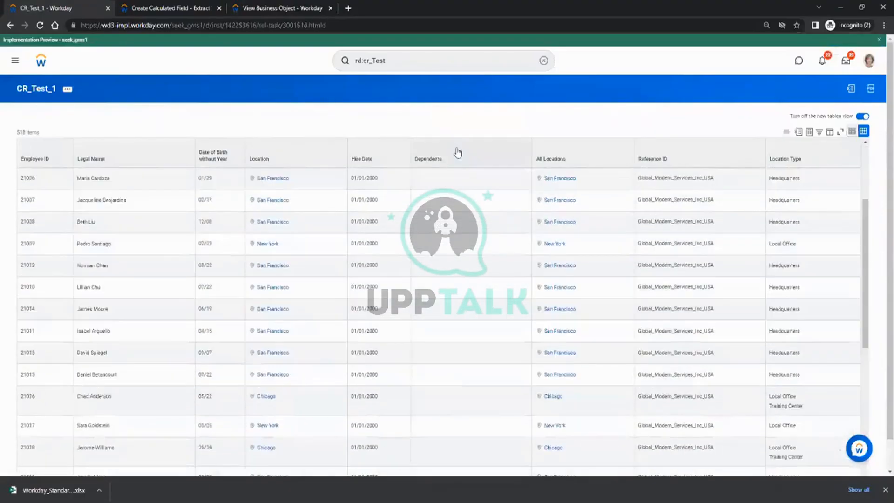
pyautogui.click(455, 157)
pyautogui.click(467, 240)
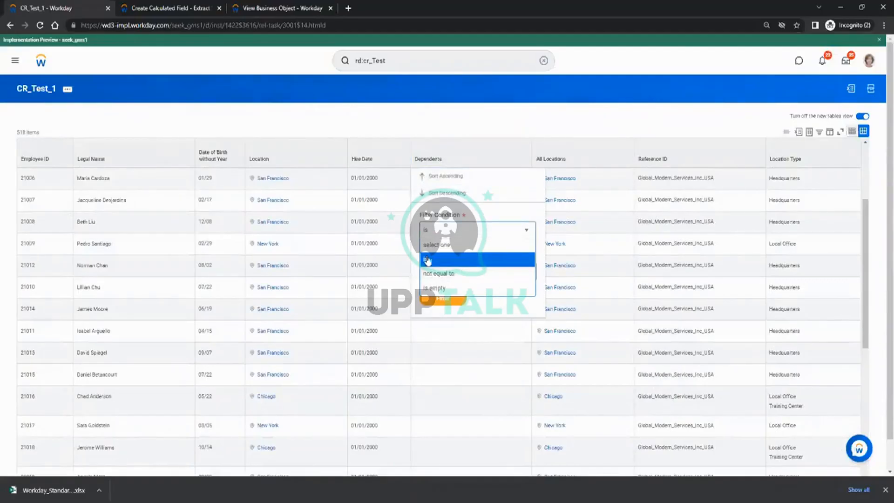
pyautogui.click(487, 304)
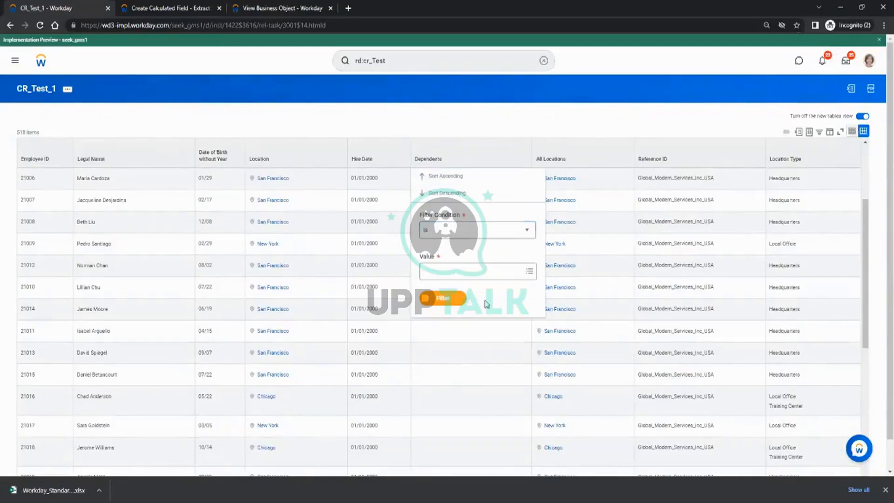
pyautogui.click(464, 120)
pyautogui.scroll(3, 438, 275)
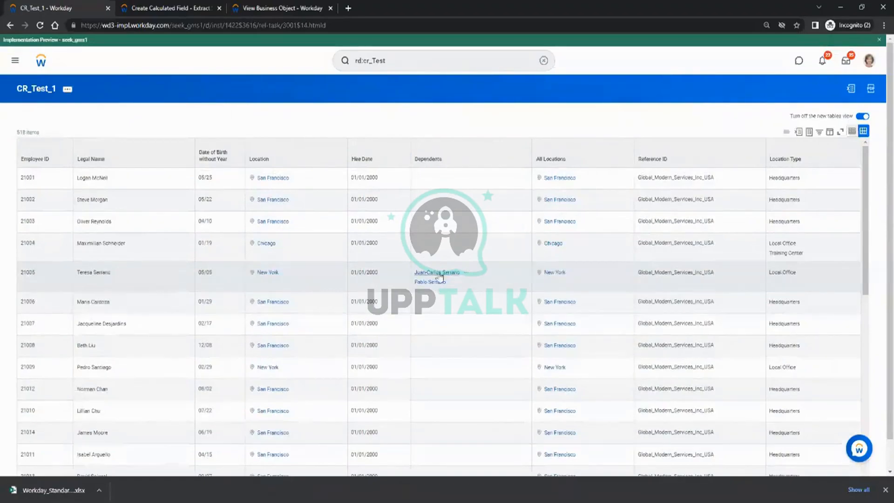
pyautogui.click(176, 7)
# Search again and set Dependents as CF_Test_8's source field.
pyautogui.click(289, 232)
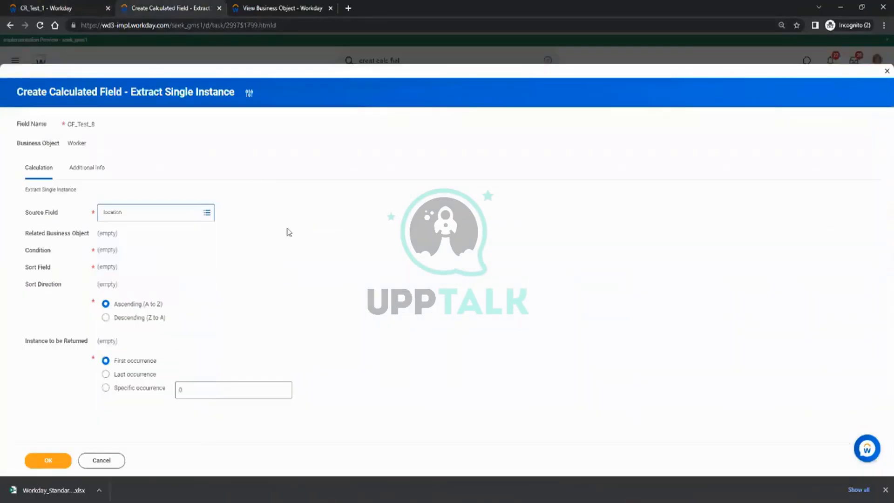
pyautogui.click(132, 209)
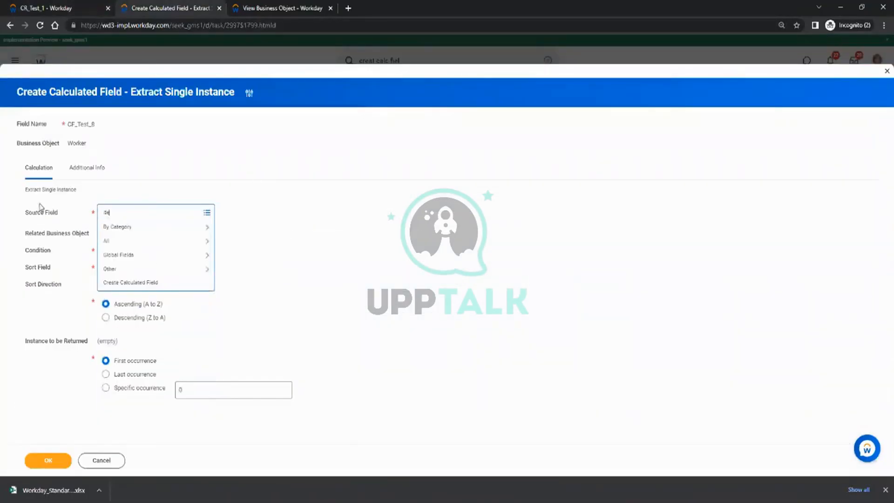
pyautogui.press('Return')
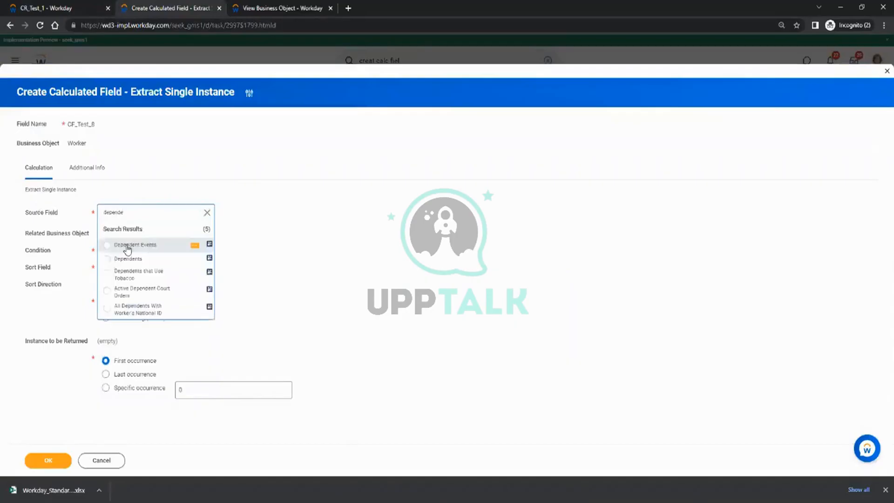
pyautogui.click(127, 259)
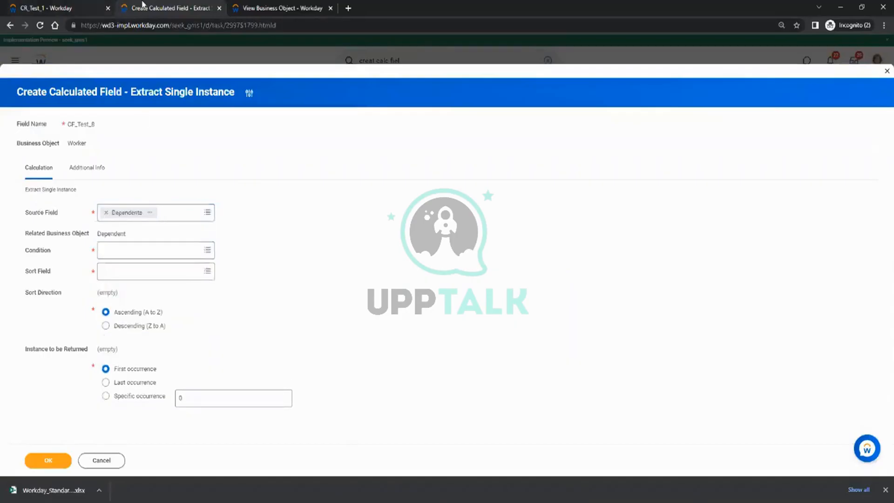
# Inspect worker 21005's related actions in the report and clear the business object search box.
pyautogui.click(42, 8)
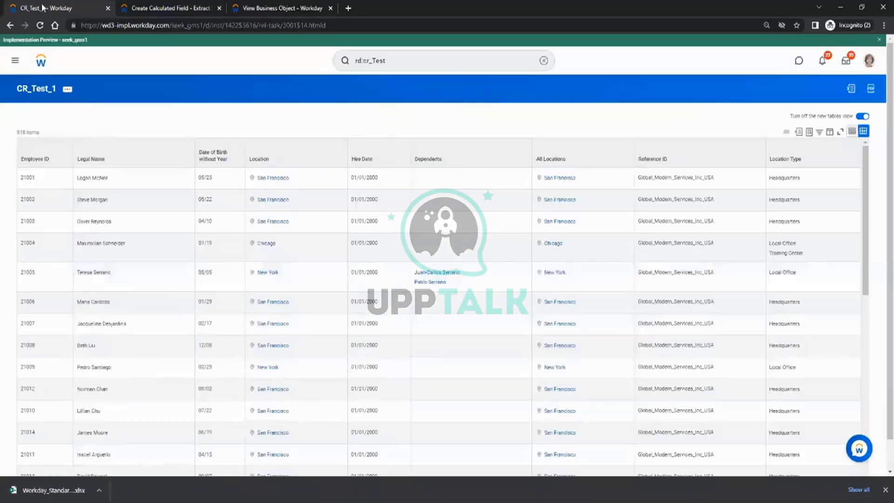
pyautogui.click(466, 274)
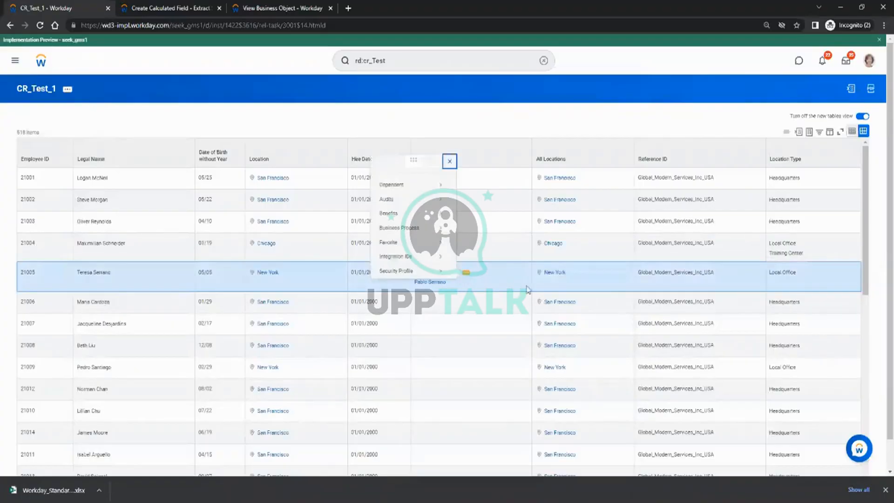
pyautogui.moveTo(429, 187)
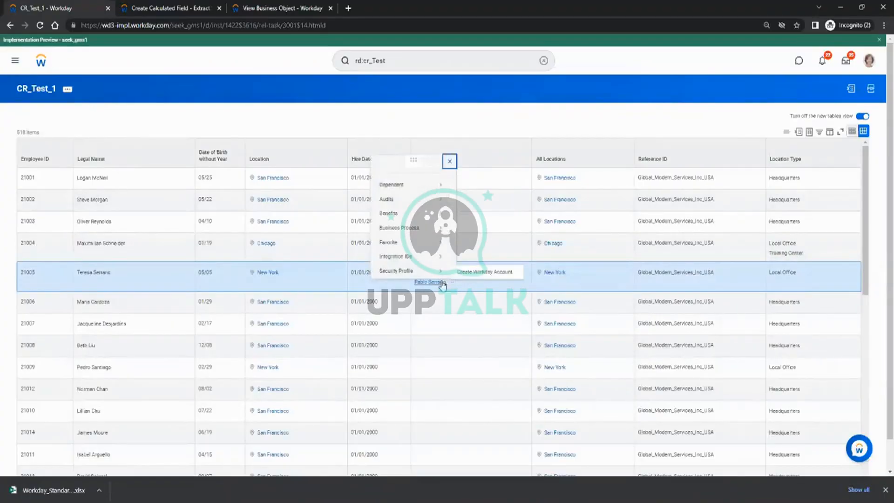
pyautogui.click(117, 272)
pyautogui.moveTo(165, 271)
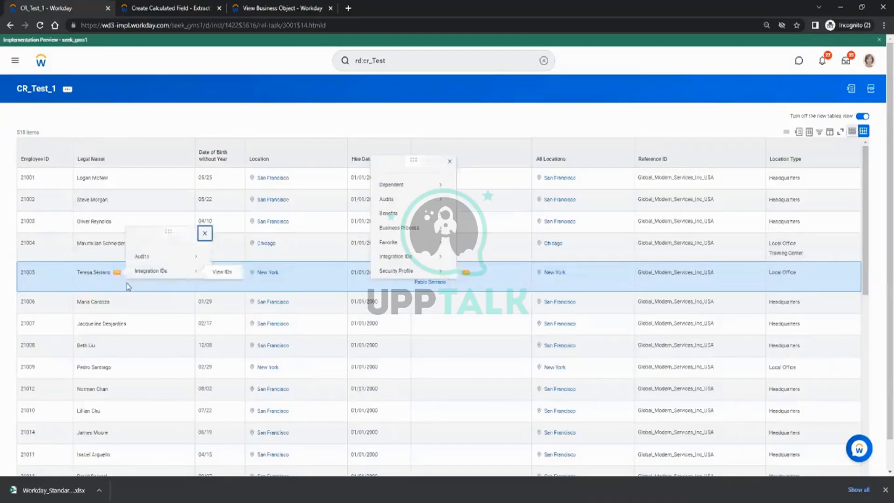
pyautogui.click(280, 8)
pyautogui.click(162, 8)
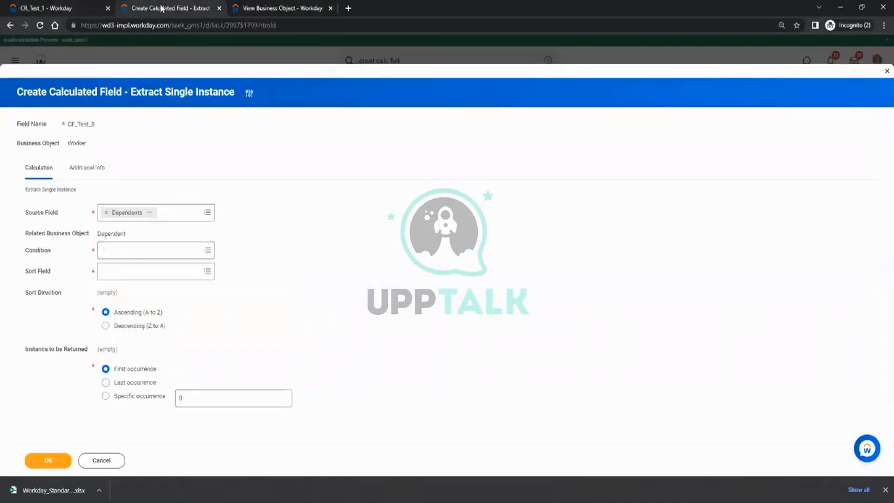
pyautogui.click(83, 5)
pyautogui.click(279, 8)
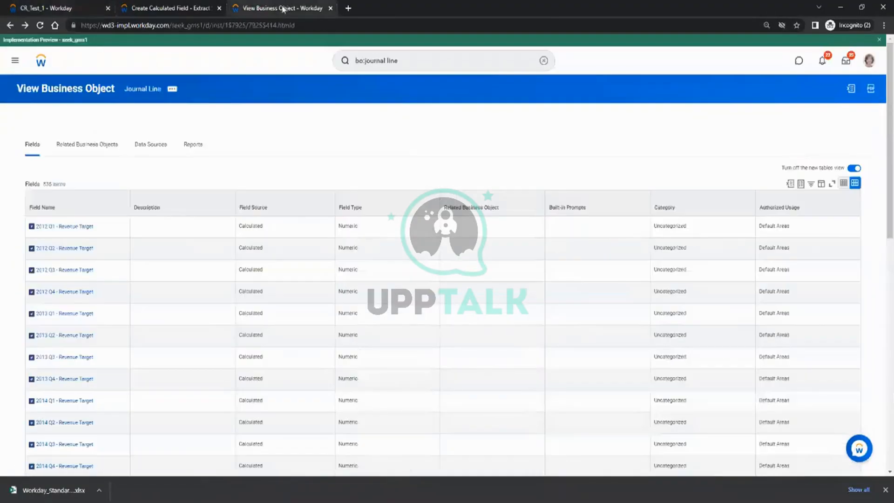
pyautogui.rightClick(283, 7)
pyautogui.click(217, 108)
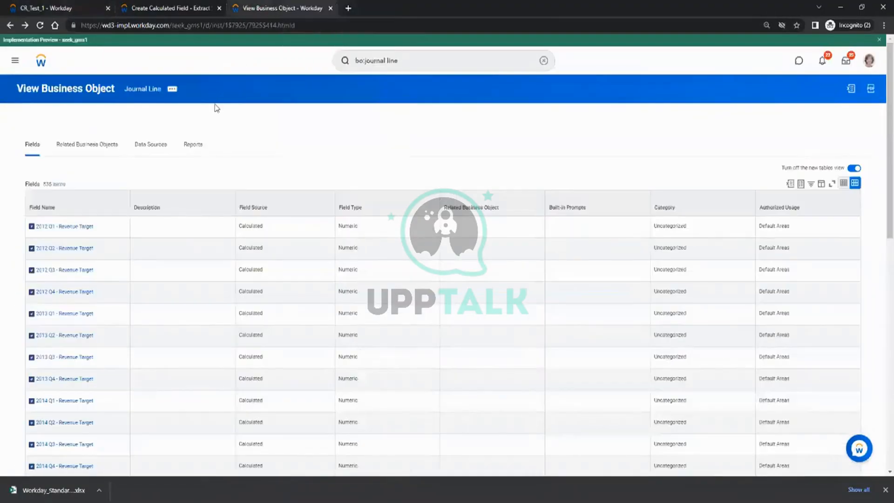
pyautogui.click(371, 64)
pyautogui.write('wor')
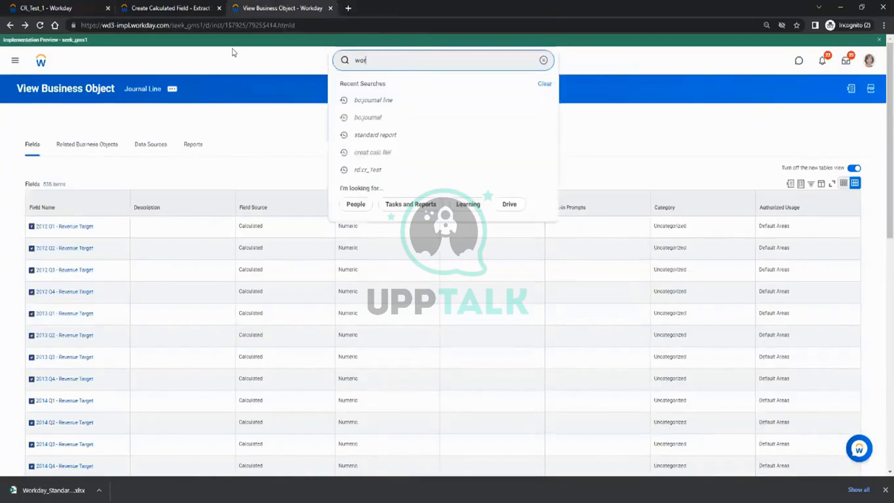
pyautogui.write('ker')
pyautogui.press('BackSpace')
pyautogui.press('BackSpace')
pyautogui.press('BackSpace')
pyautogui.press('BackSpace')
pyautogui.press('BackSpace')
pyautogui.press('BackSpace')
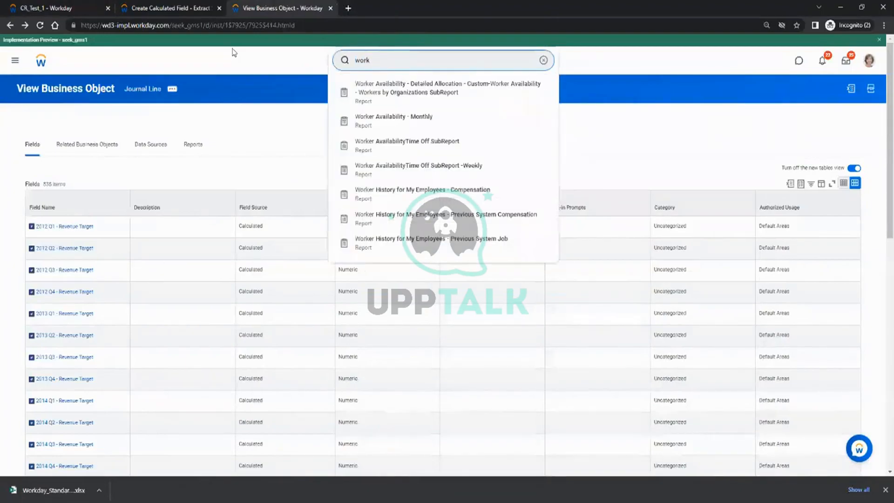
# Select employee ID 21005 in the CR_Test_1 results and move to the search tab.
pyautogui.click(182, 8)
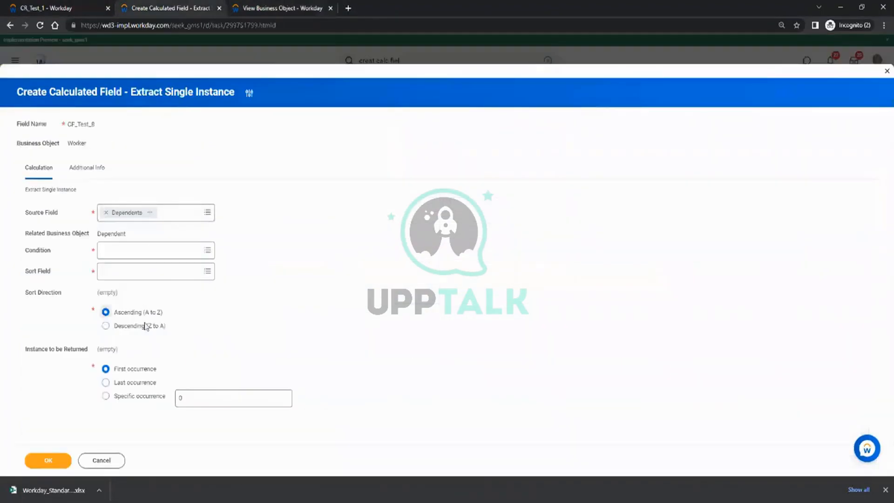
pyautogui.click(69, 25)
pyautogui.click(65, 7)
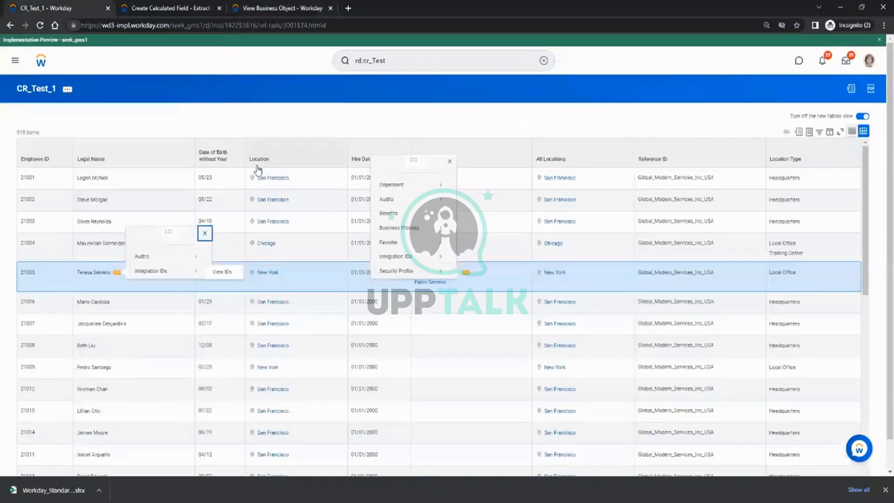
pyautogui.doubleClick(33, 270)
pyautogui.hotkey('ctrl', 'c')
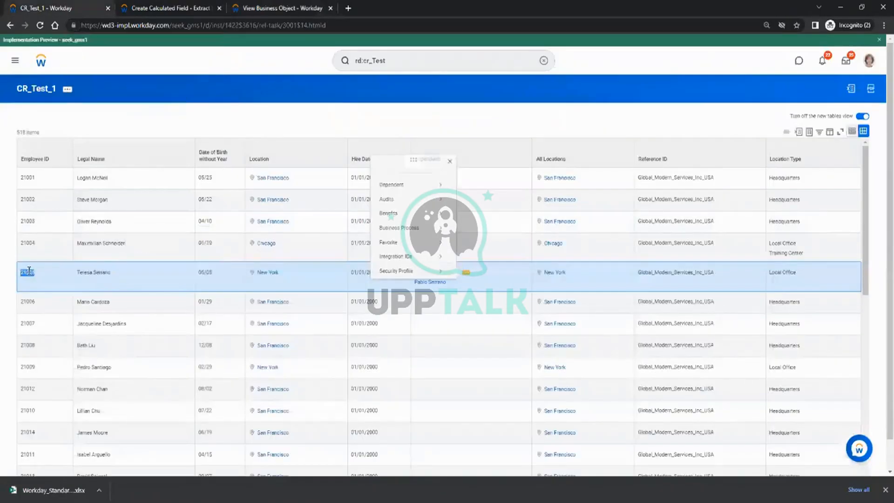
pyautogui.click(280, 8)
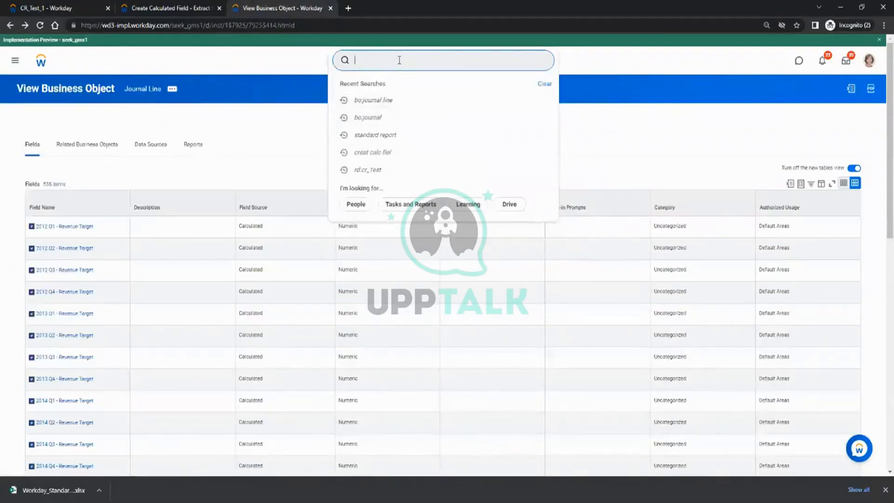
# Search for employee 21005, open the worker's profile, and launch Change Benefits.
pyautogui.hotkey('ctrl', 'v')
pyautogui.press('Return')
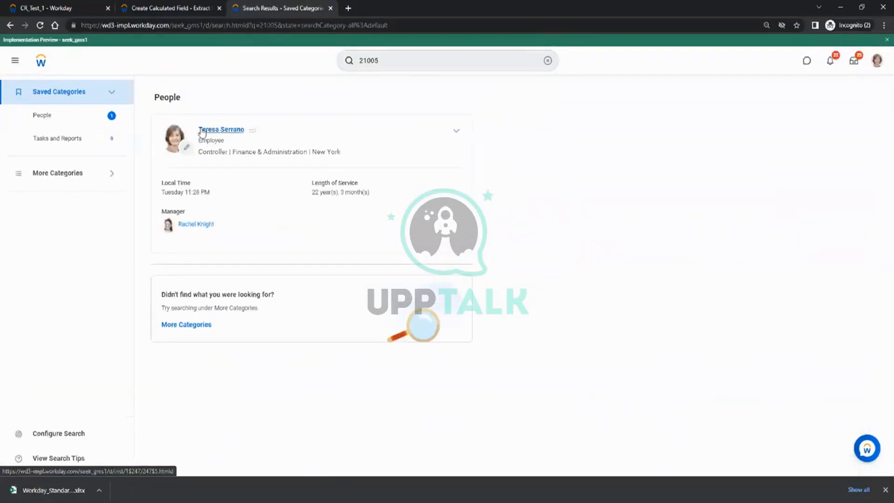
pyautogui.click(202, 130)
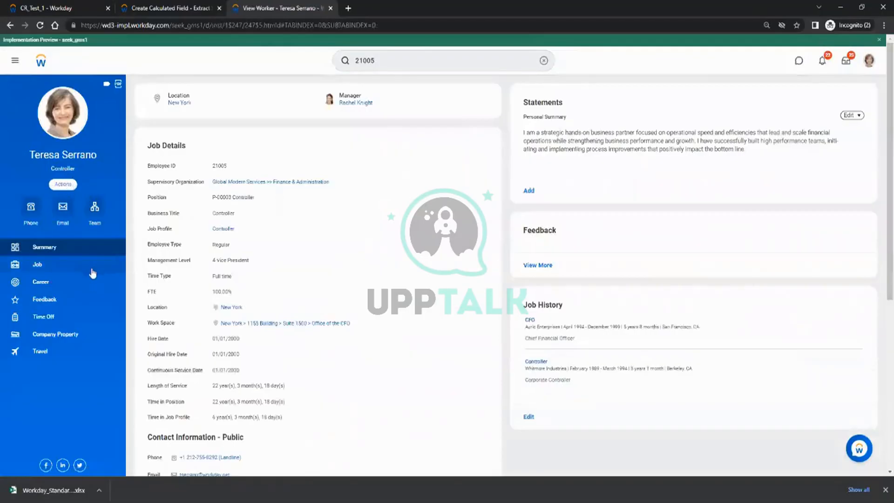
pyautogui.click(63, 184)
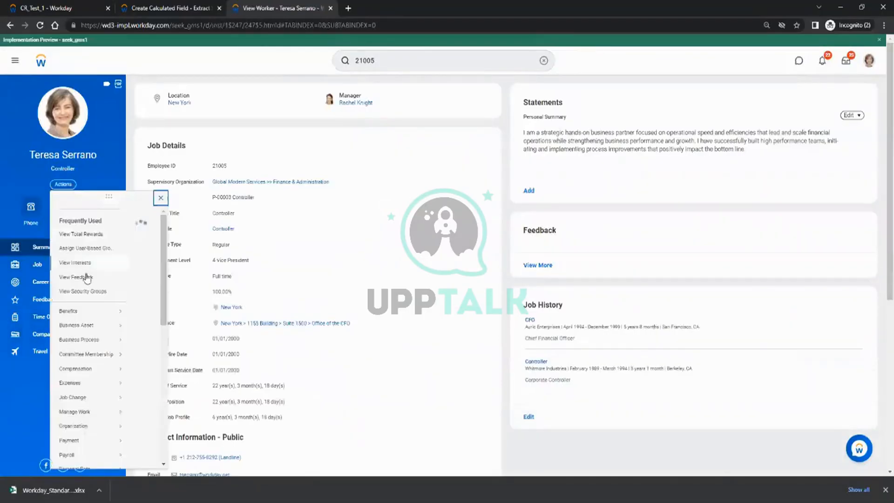
pyautogui.scroll(-1, 78, 390)
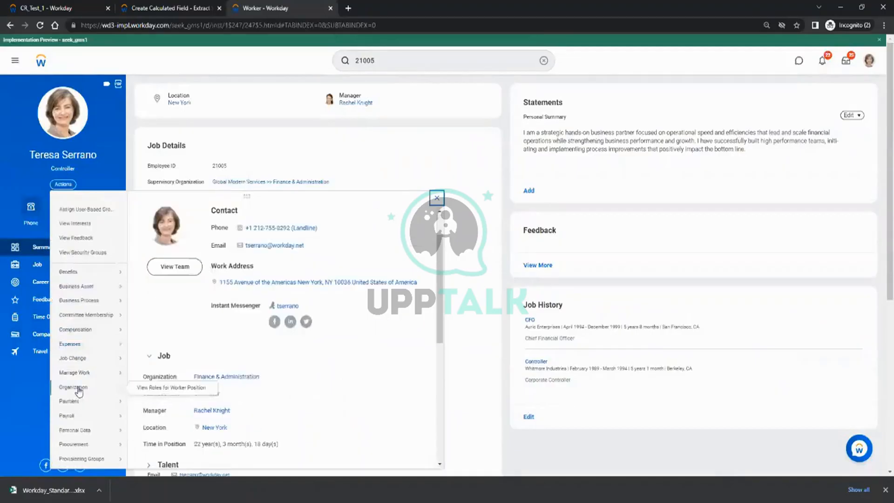
pyautogui.scroll(-3, 78, 391)
pyautogui.moveTo(86, 402)
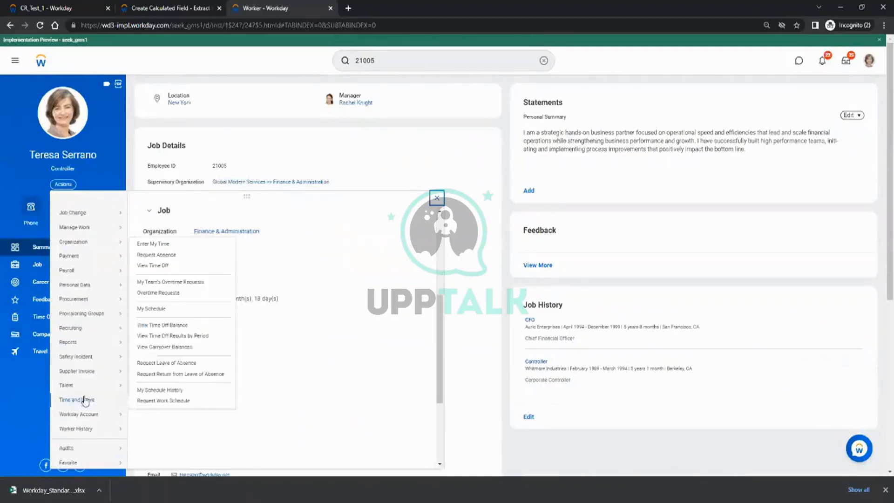
pyautogui.scroll(-1, 89, 419)
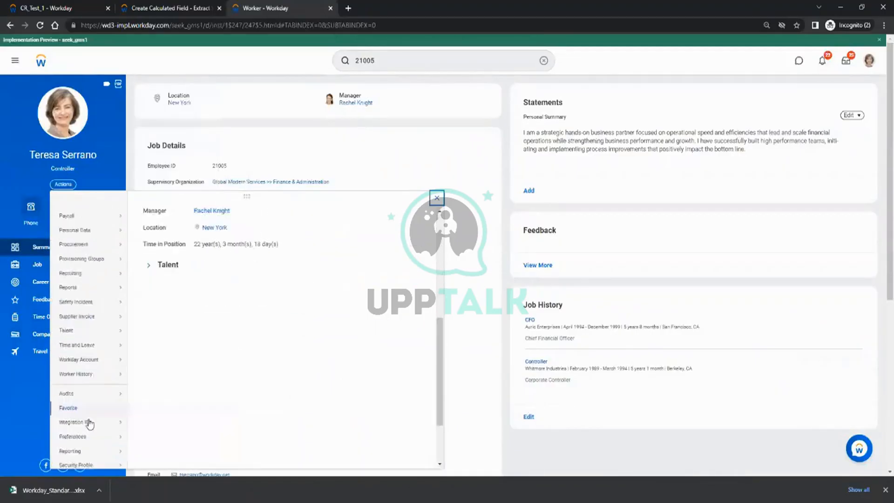
pyautogui.scroll(3, 90, 410)
pyautogui.moveTo(78, 303)
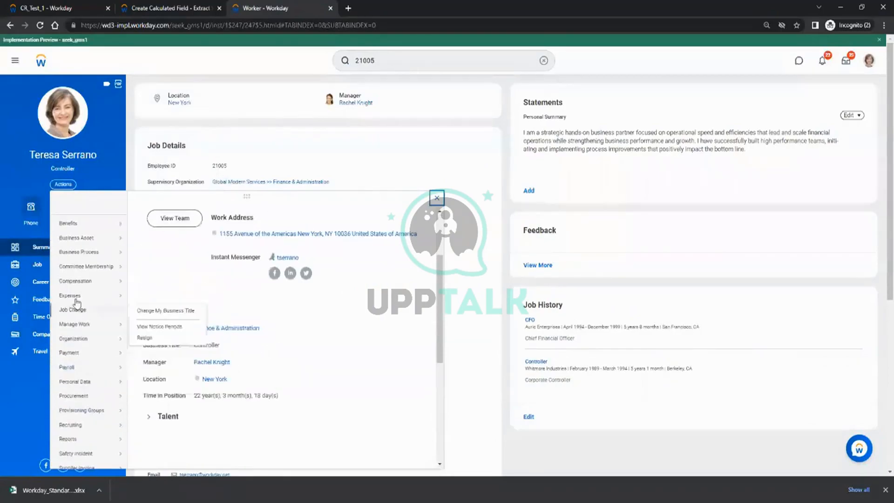
pyautogui.click(86, 227)
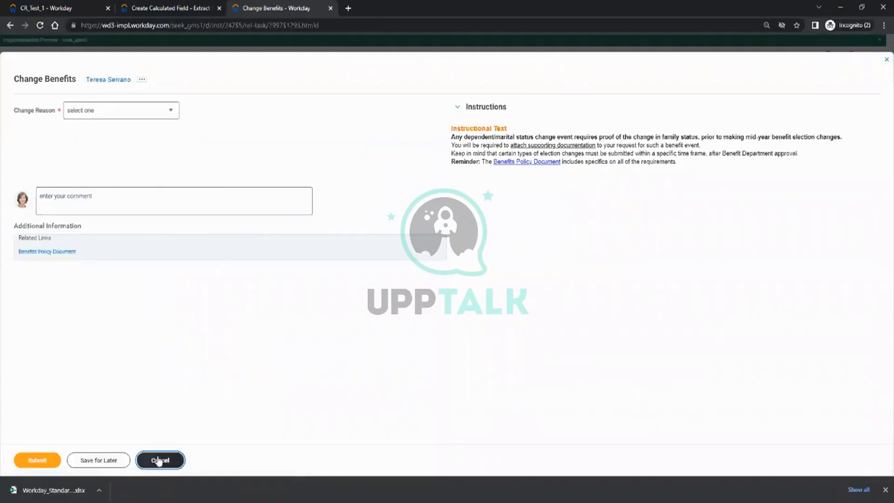
# Cancel the benefits change and open the worker's View Dependents list.
pyautogui.click(159, 462)
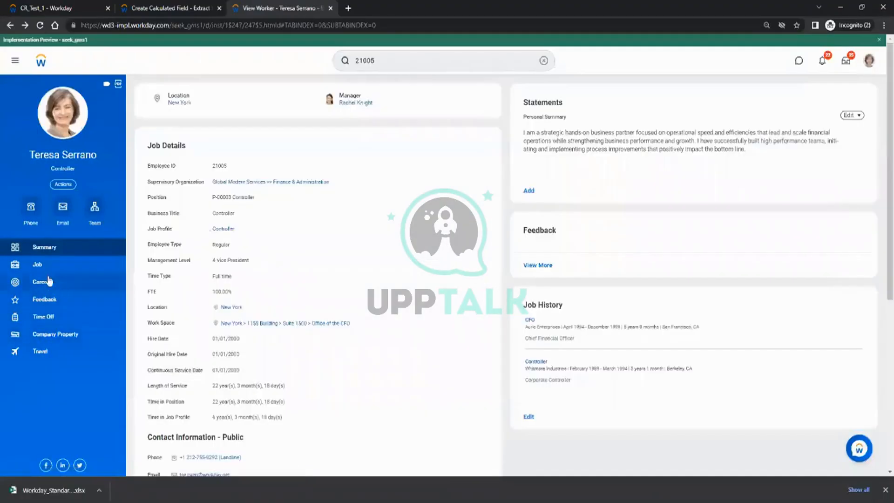
pyautogui.click(43, 266)
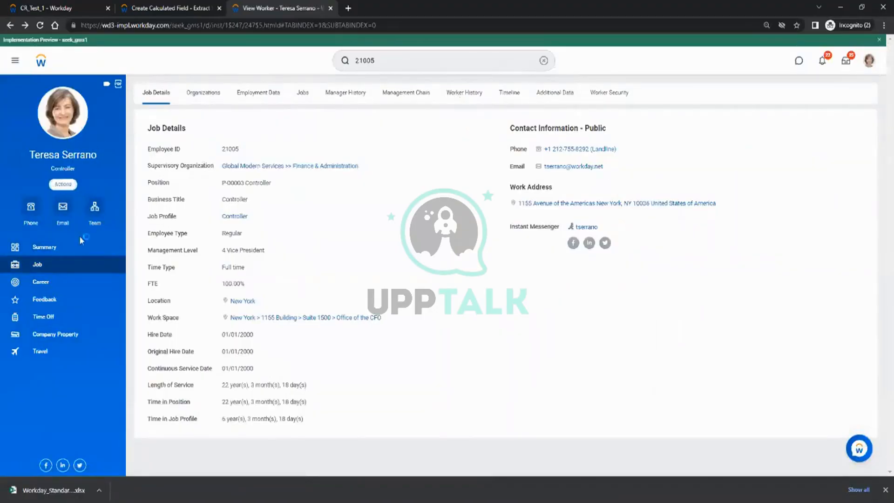
pyautogui.click(63, 184)
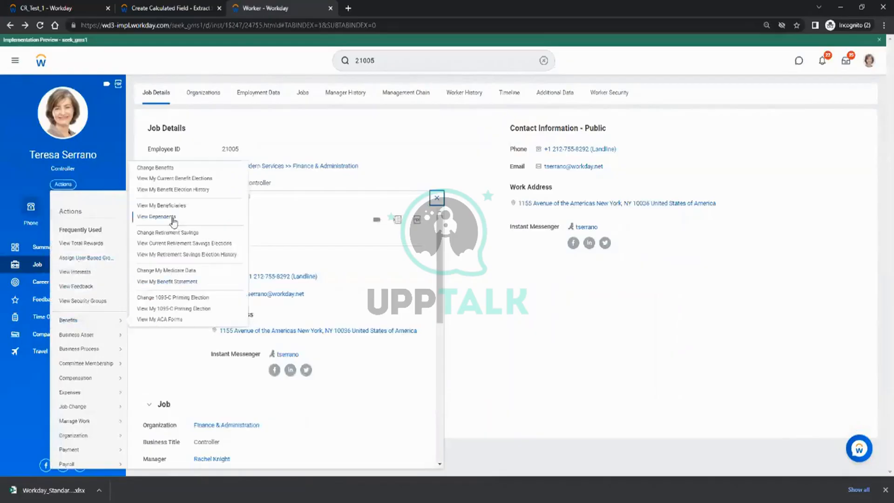
pyautogui.click(172, 217)
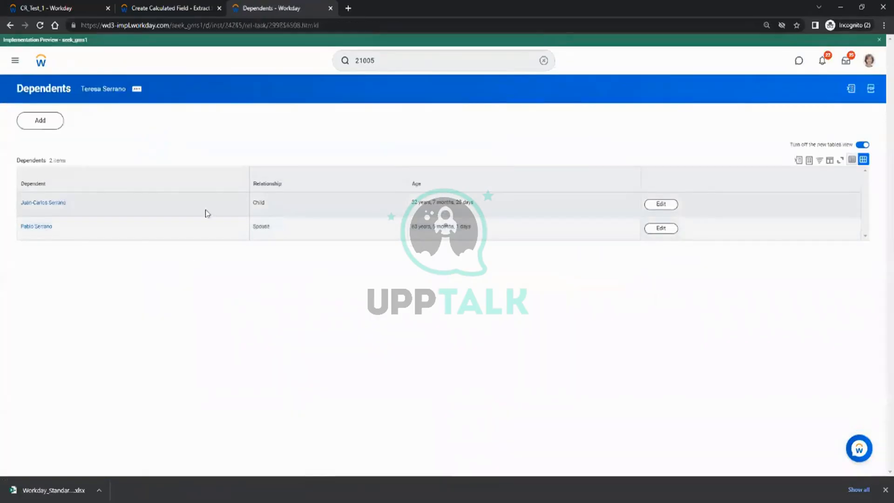
# Check the Child and Spouse dependents against the report's Dependents column, then return to CF_Test_8.
pyautogui.doubleClick(259, 204)
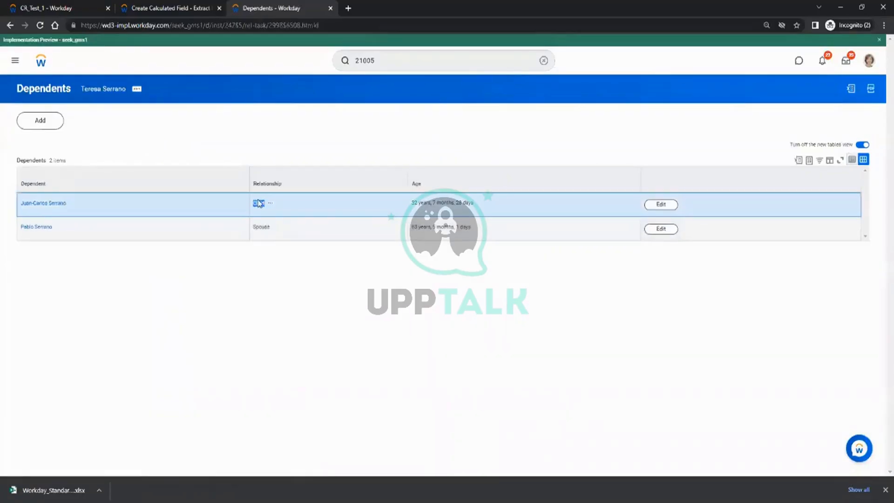
pyautogui.click(260, 226)
pyautogui.doubleClick(261, 226)
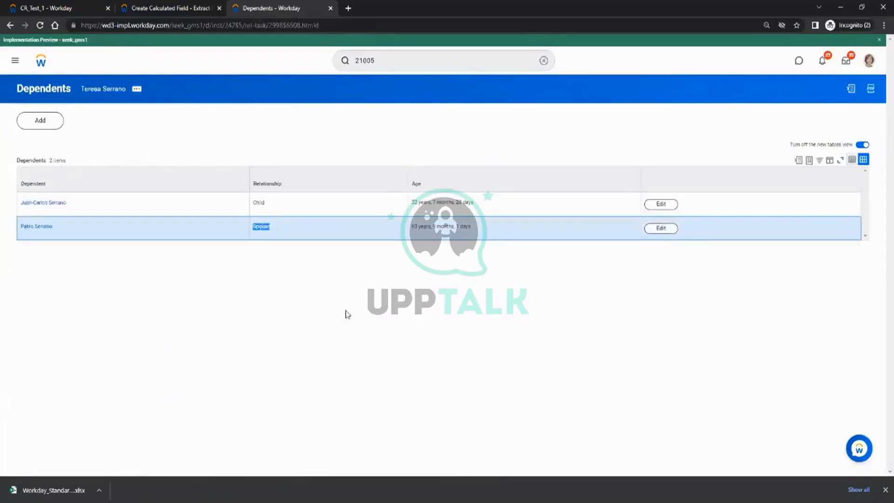
pyautogui.click(345, 310)
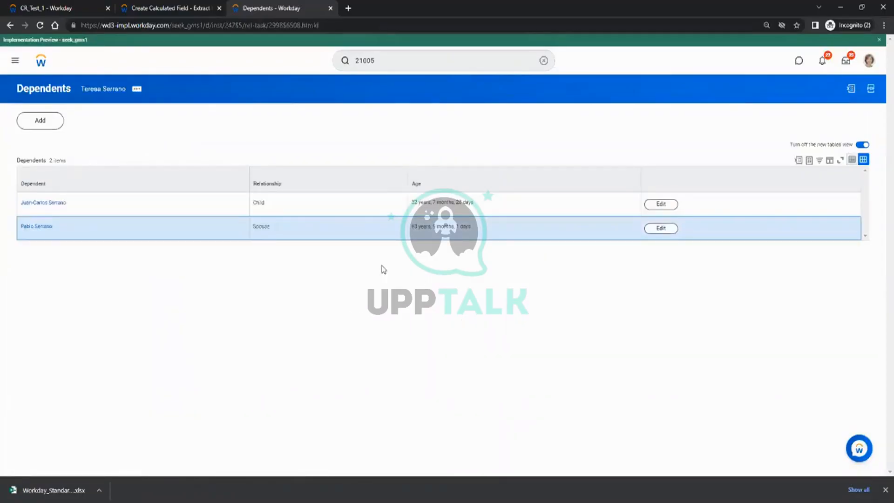
pyautogui.click(259, 204)
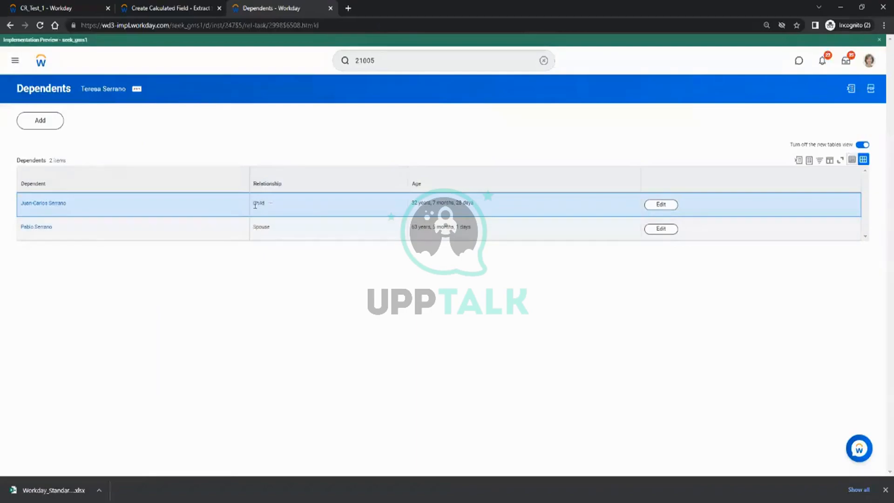
pyautogui.click(50, 7)
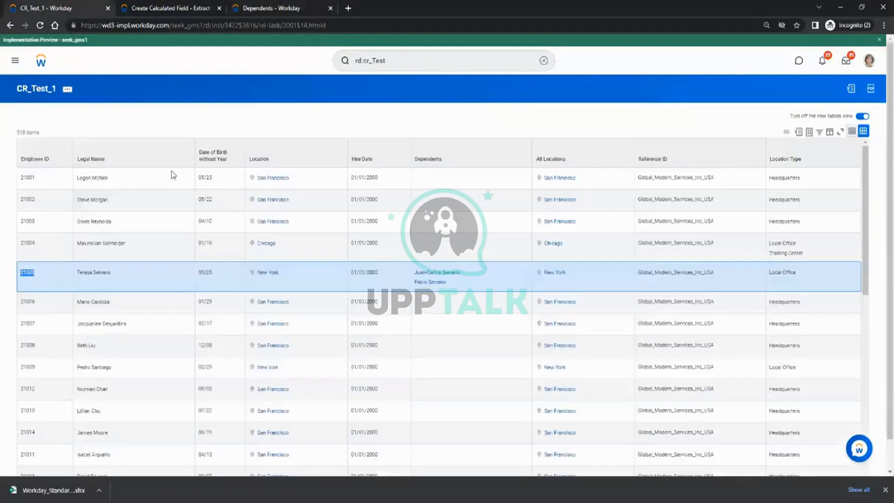
pyautogui.click(284, 6)
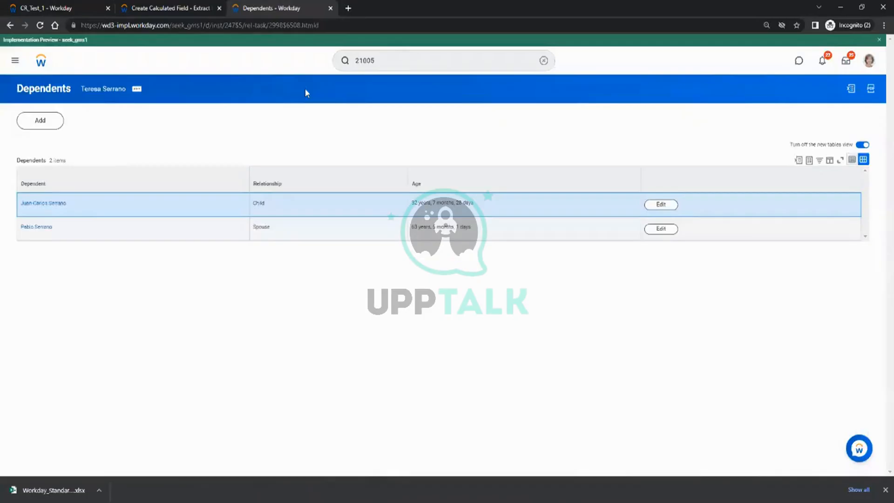
pyautogui.click(191, 6)
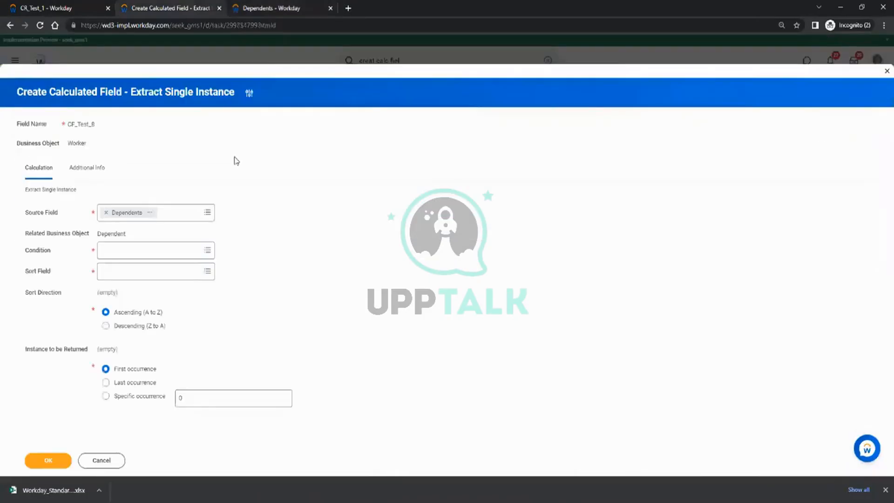
# Set CF_Test_8's extract condition to Dependent Relationship is Child.
pyautogui.click(118, 259)
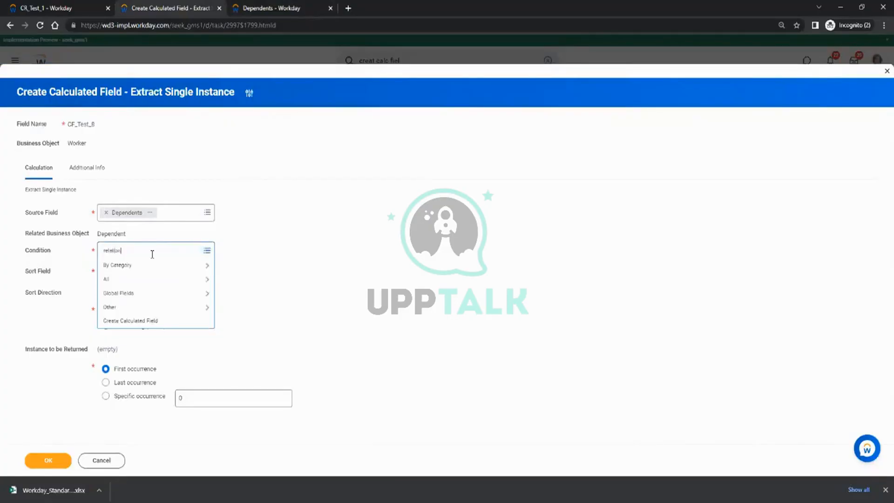
pyautogui.press('Return')
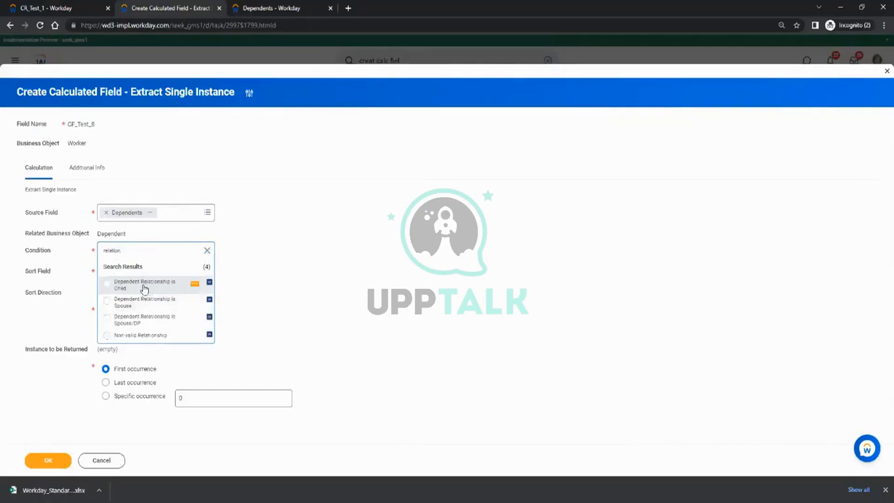
pyautogui.click(195, 283)
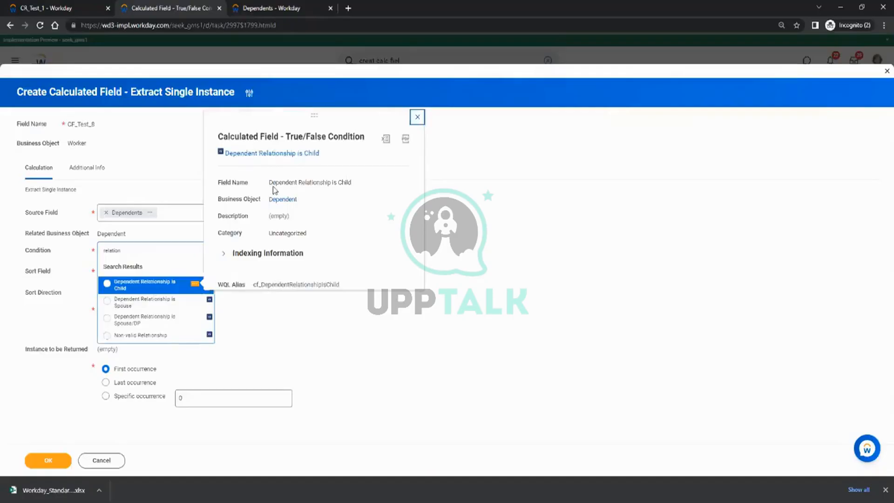
pyautogui.click(119, 286)
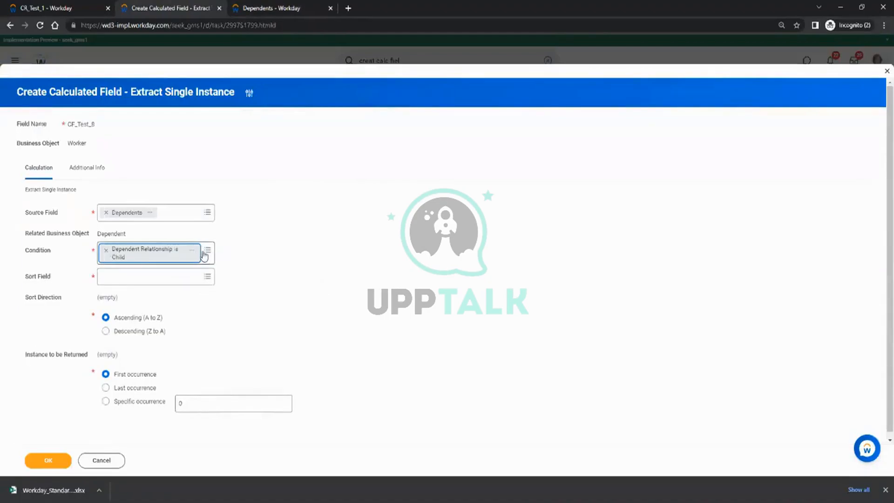
# Sort CF_Test_8's extracted dependents by Age, then return to the CR_Test_1 report.
pyautogui.click(145, 278)
pyautogui.click(298, 241)
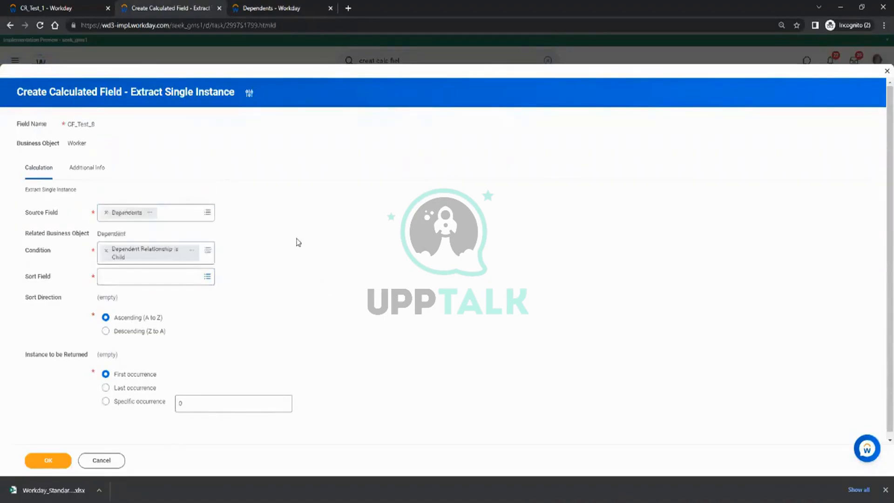
pyautogui.click(131, 283)
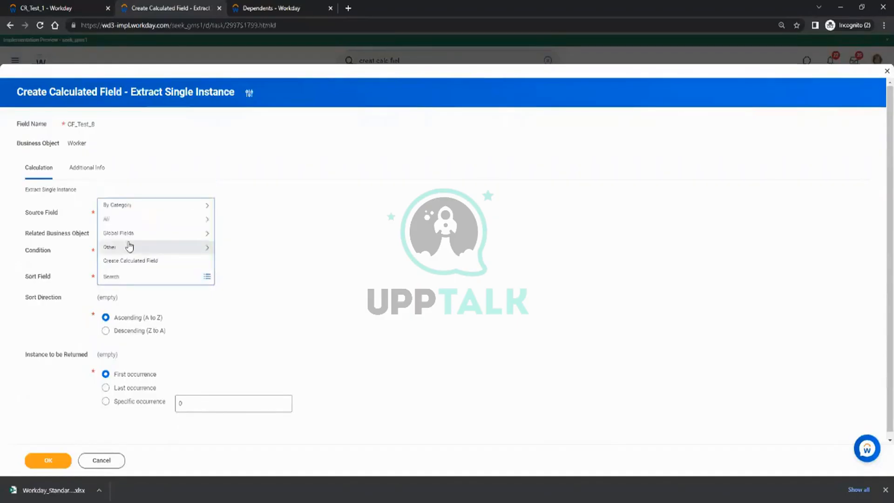
pyautogui.click(121, 221)
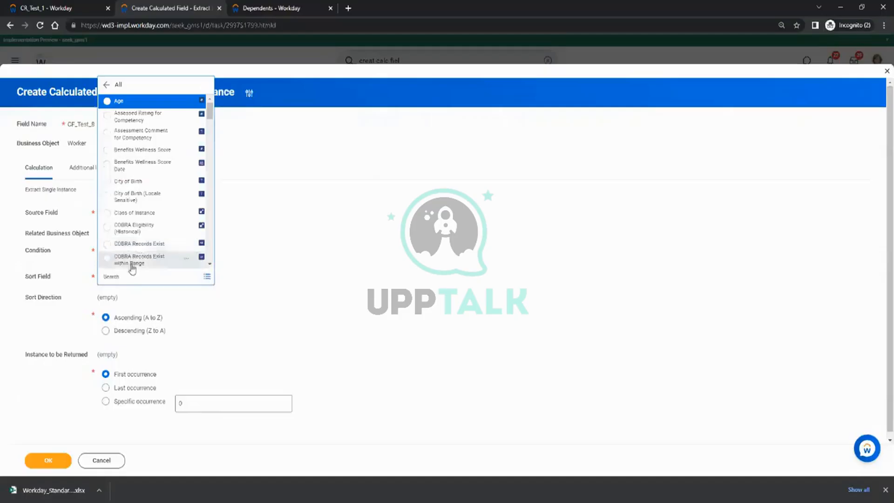
pyautogui.click(120, 101)
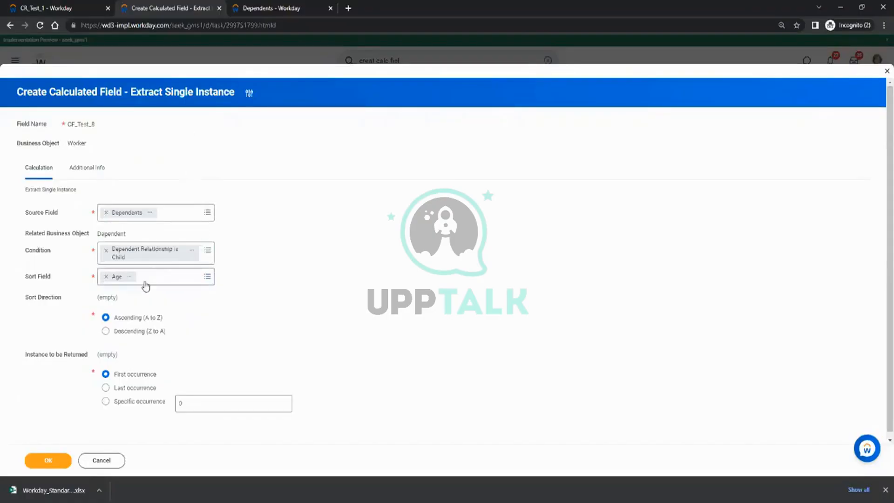
pyautogui.click(27, 6)
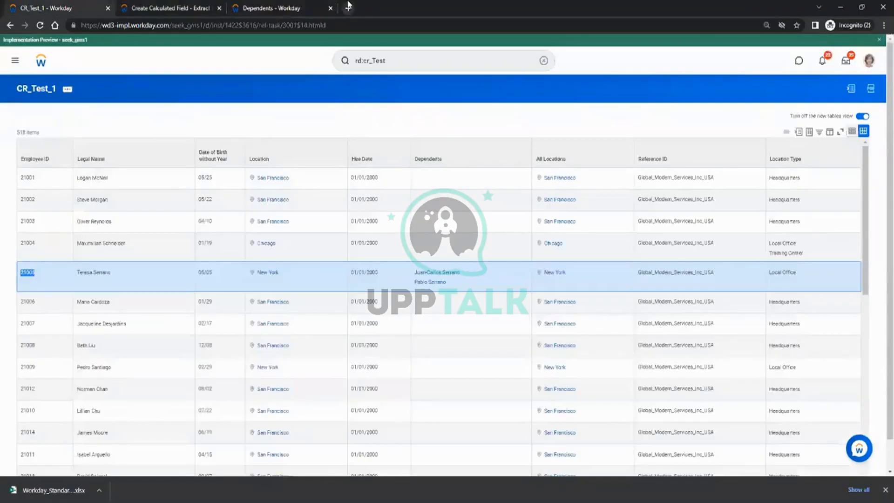
# Recheck the worker's Dependents list, then go back to the CF_Test_8 extract form.
pyautogui.click(296, 8)
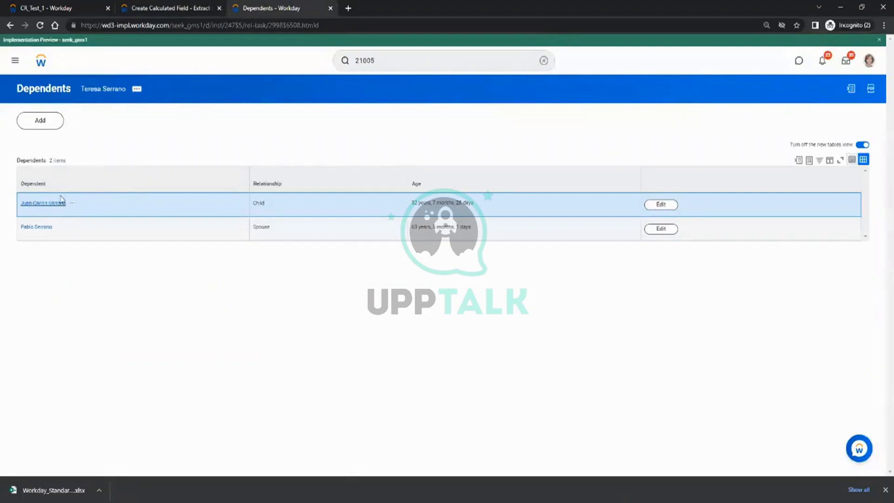
pyautogui.click(171, 7)
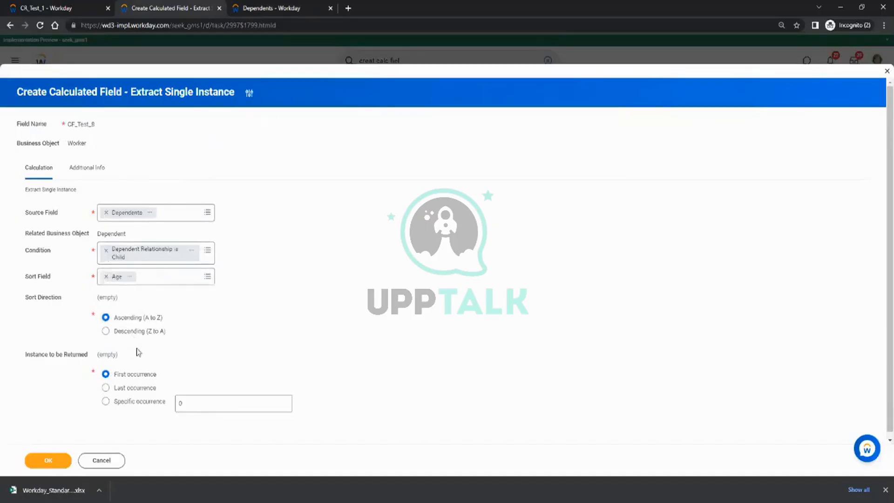
# Save CF_Test_8, copy its name as text, and bring up CR_Test_1's report actions.
pyautogui.click(45, 461)
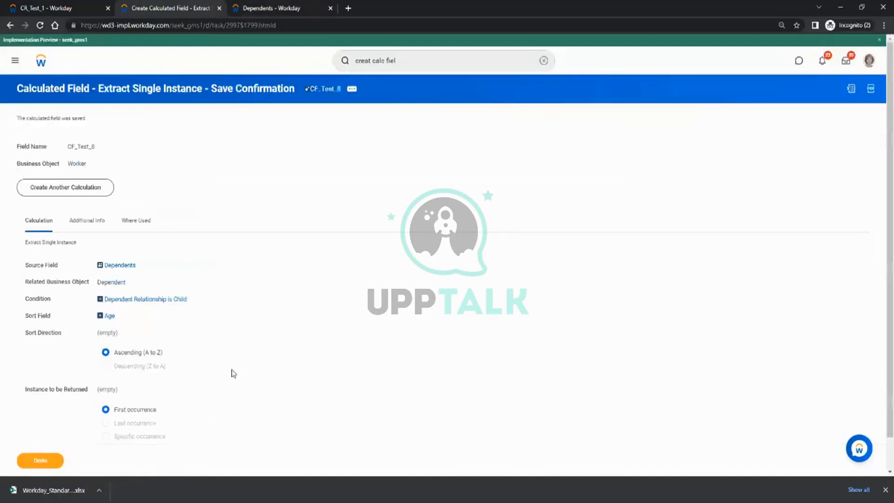
pyautogui.click(352, 88)
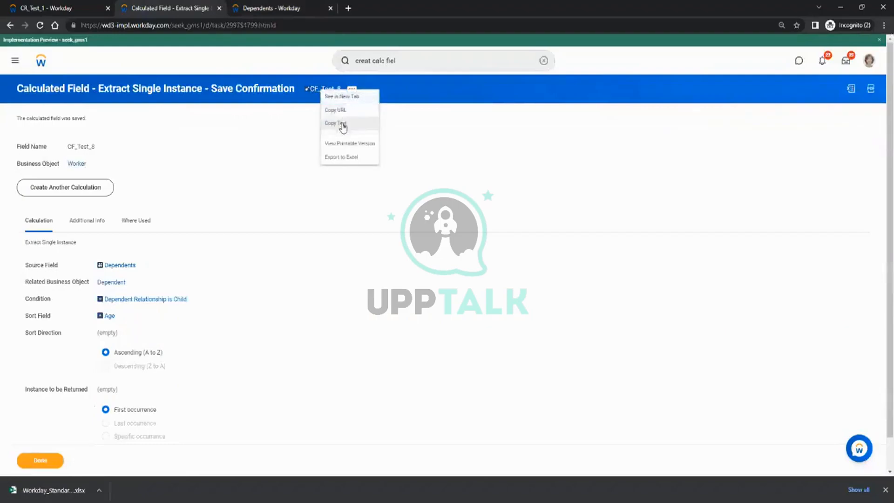
pyautogui.click(343, 124)
pyautogui.click(44, 8)
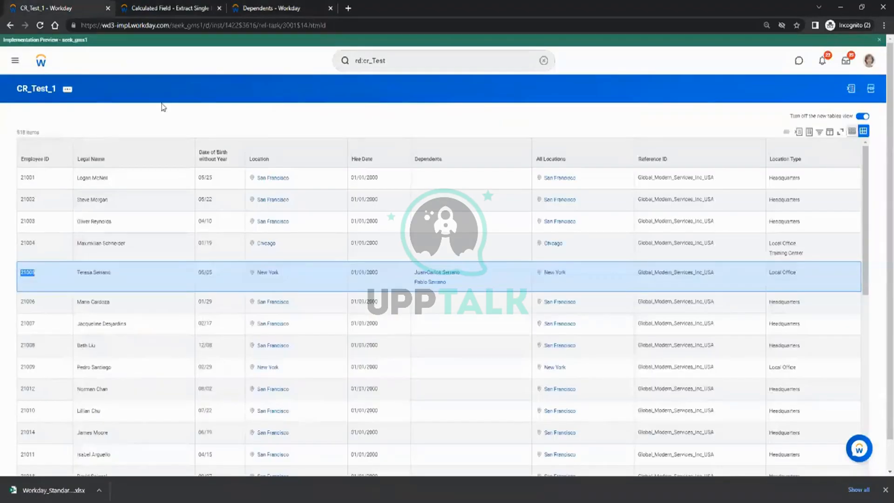
pyautogui.click(69, 91)
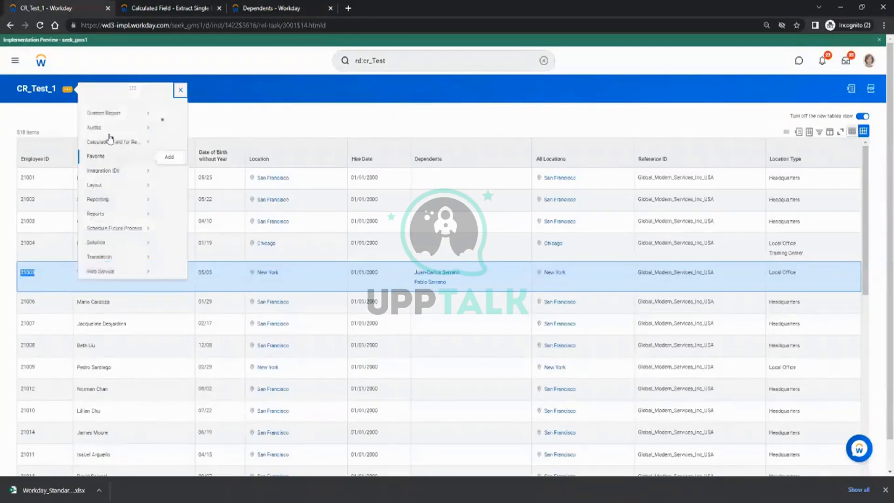
# Insert a CF_Test_8 column after Dependents in CR_Test_1 and save, confirming past the alerts.
pyautogui.moveTo(123, 124)
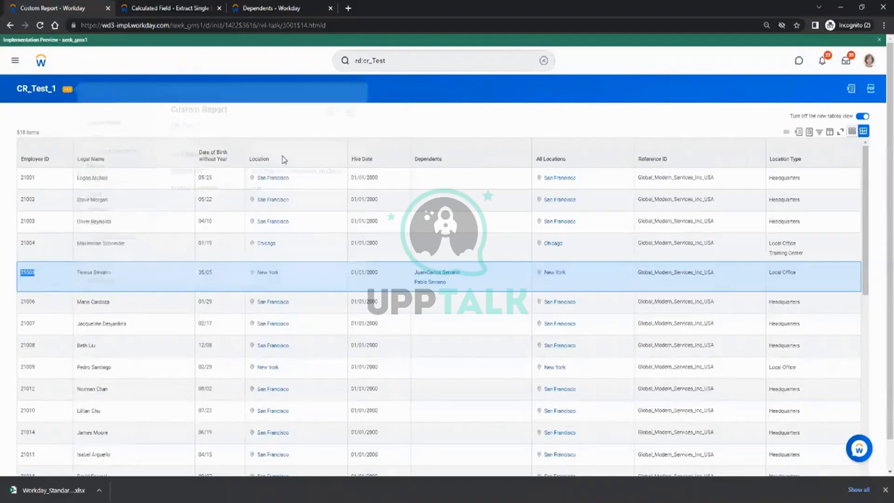
pyautogui.click(170, 124)
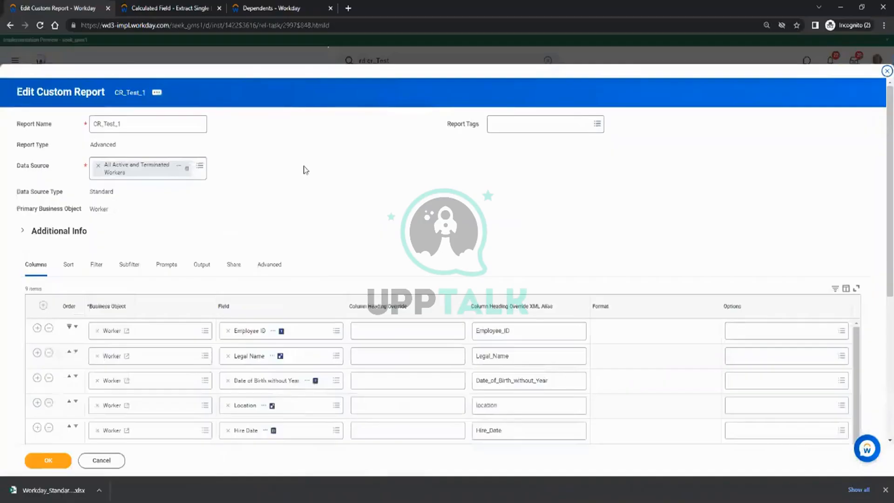
pyautogui.scroll(-4, 314, 237)
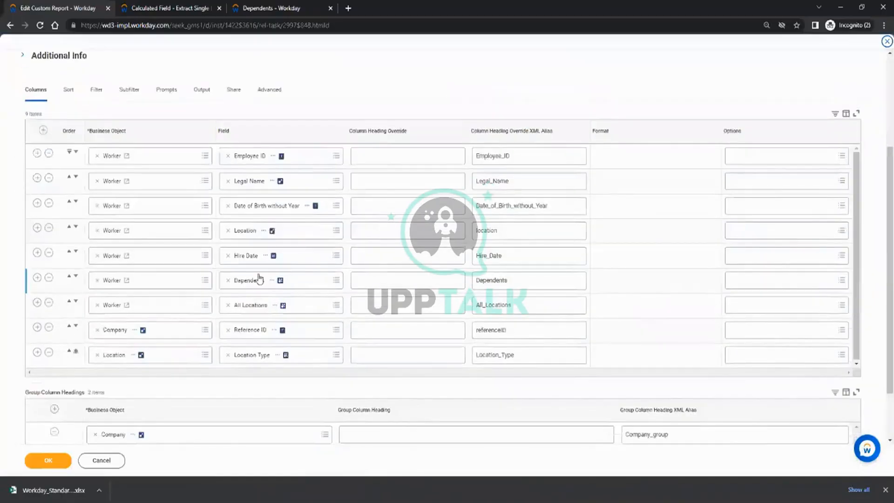
pyautogui.click(36, 278)
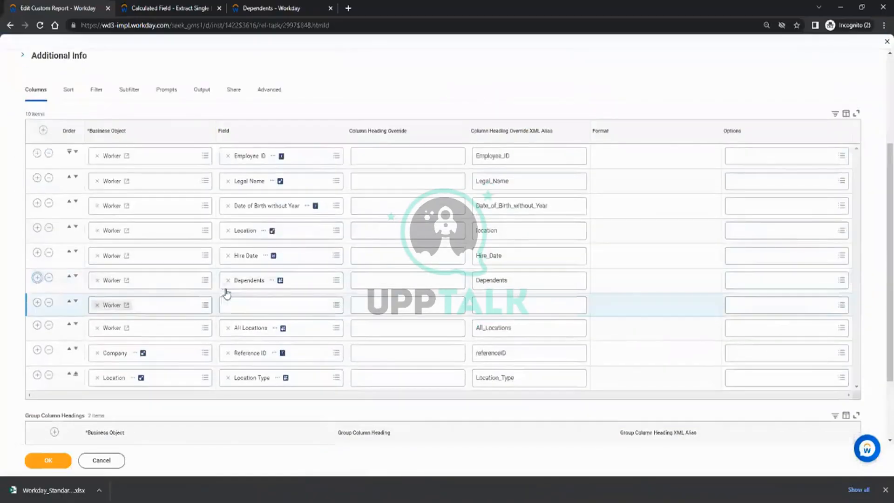
pyautogui.click(267, 304)
pyautogui.write('CF_Test_I')
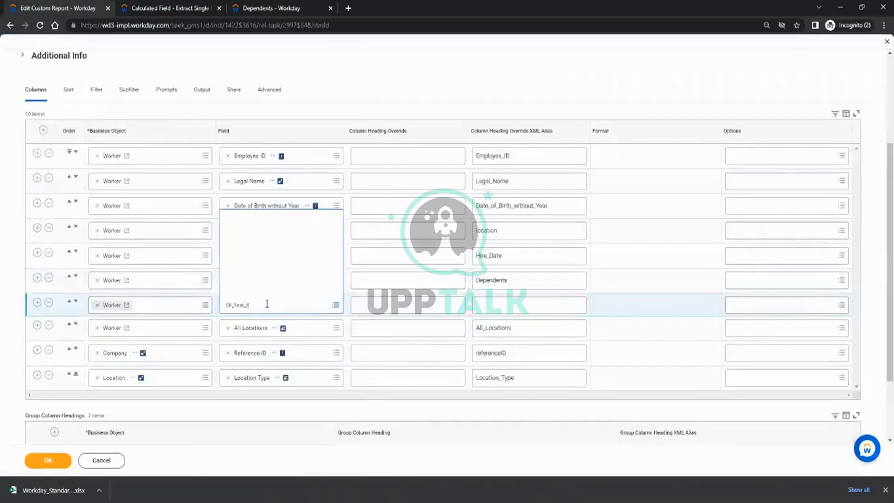
pyautogui.click(48, 460)
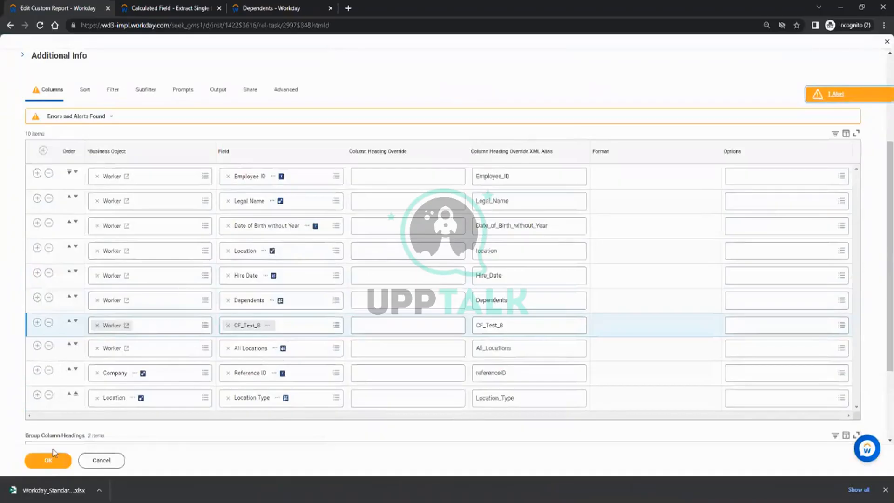
pyautogui.click(49, 460)
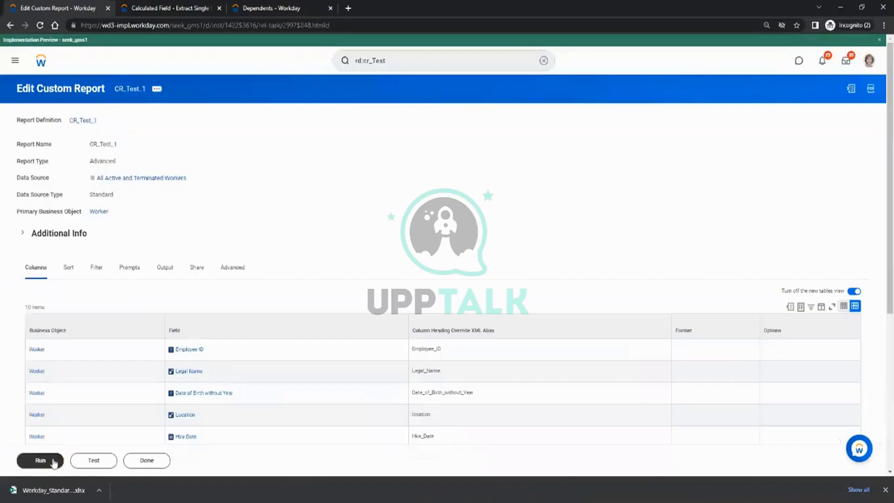
# Run CR_Test_1 and compare the CF_Test_8 column against the worker's Dependents list.
pyautogui.click(54, 462)
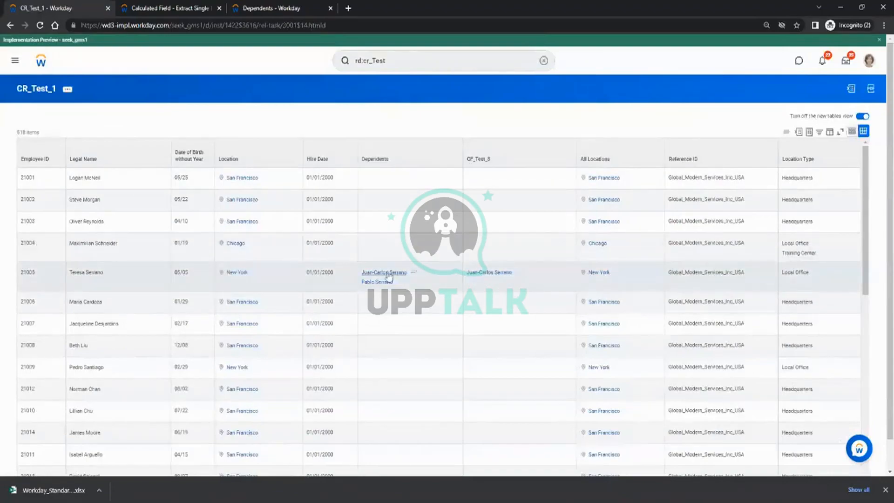
pyautogui.click(180, 8)
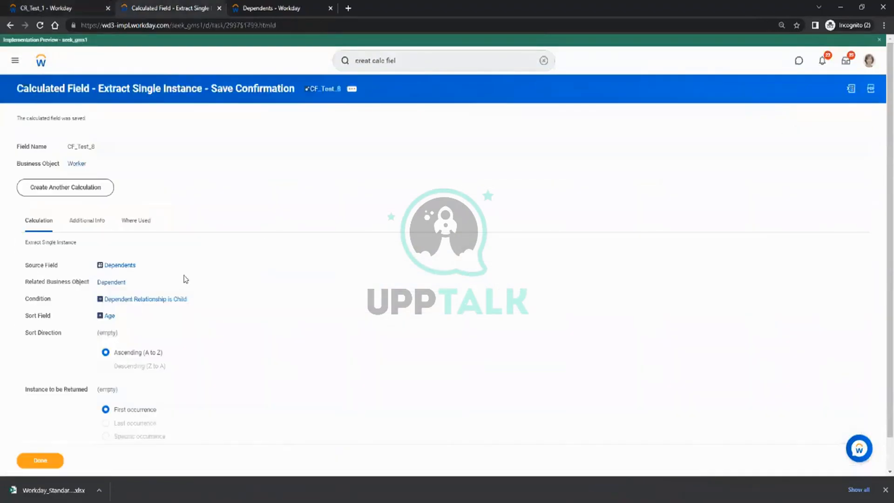
pyautogui.click(251, 5)
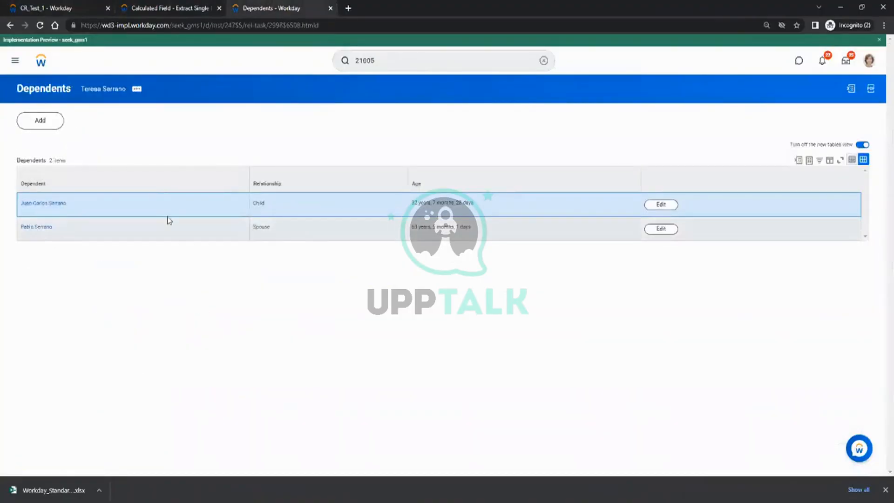
pyautogui.click(176, 5)
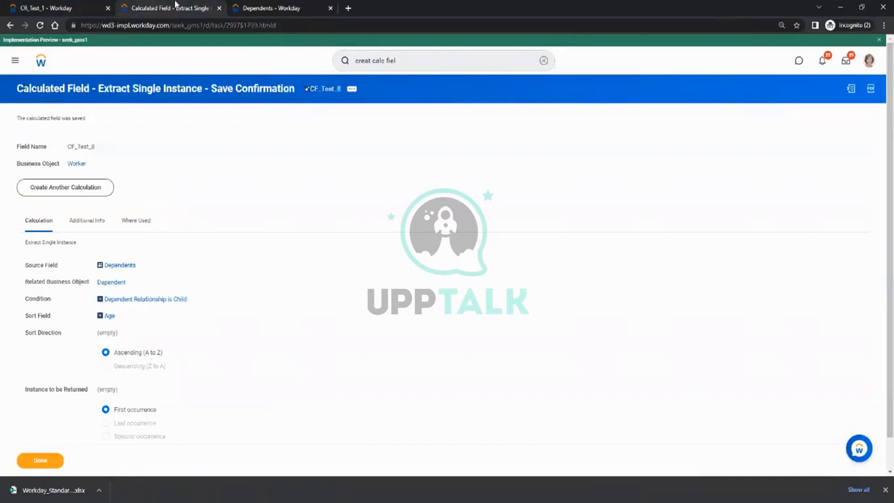
pyautogui.click(425, 60)
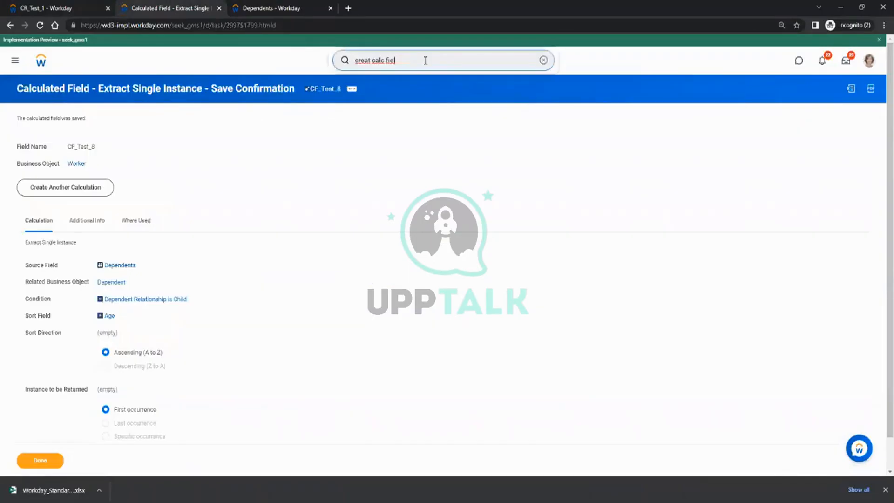
pyautogui.click(82, 187)
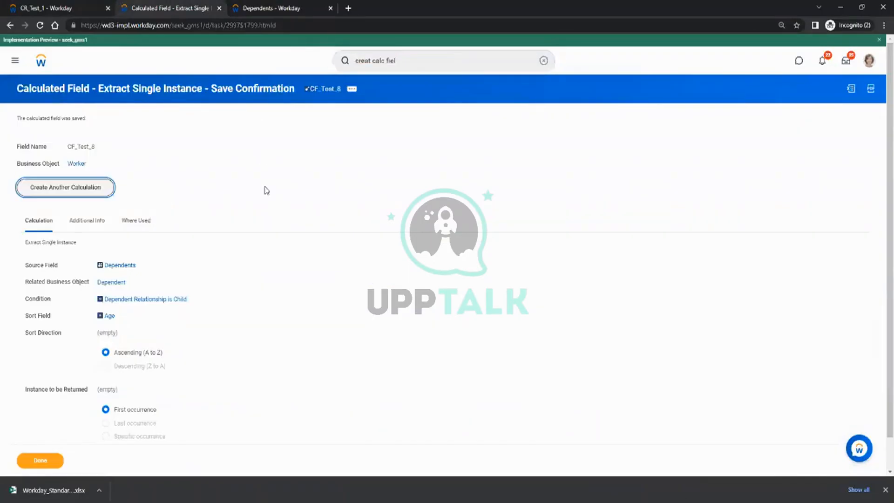
# Start an Extract Multi-Instance calculated field named CF_test_9 on the Worker business object.
pyautogui.click(398, 189)
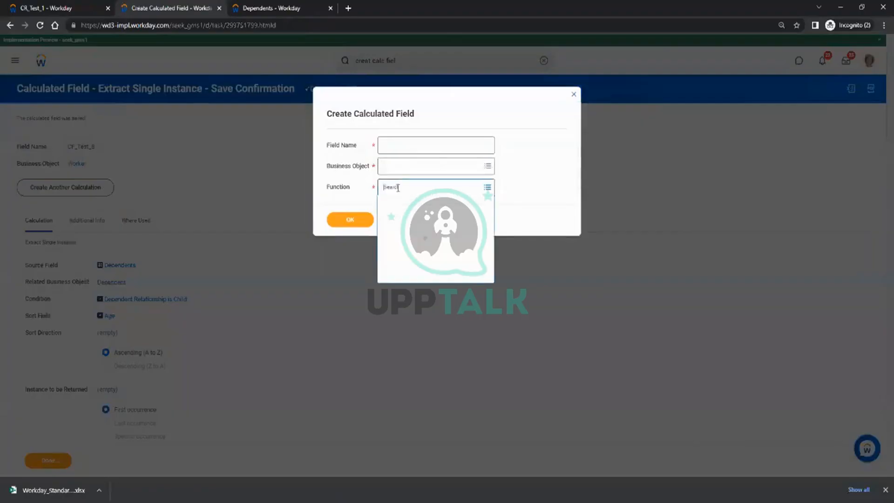
pyautogui.scroll(-3, 450, 284)
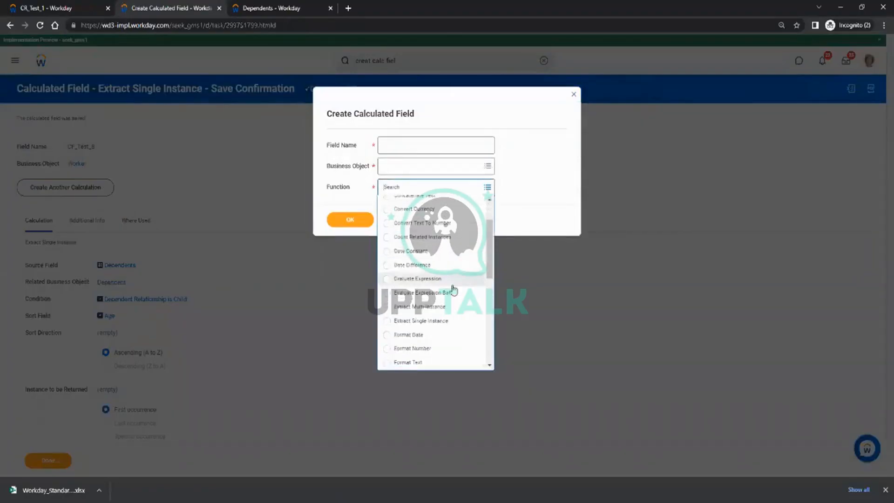
pyautogui.click(443, 309)
pyautogui.click(398, 149)
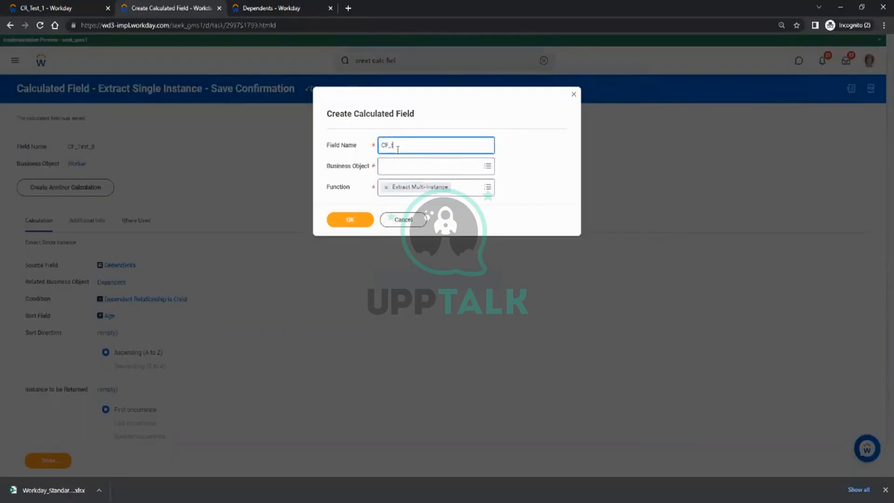
pyautogui.write('CF_test_9')
pyautogui.press('Tab')
pyautogui.write('worke')
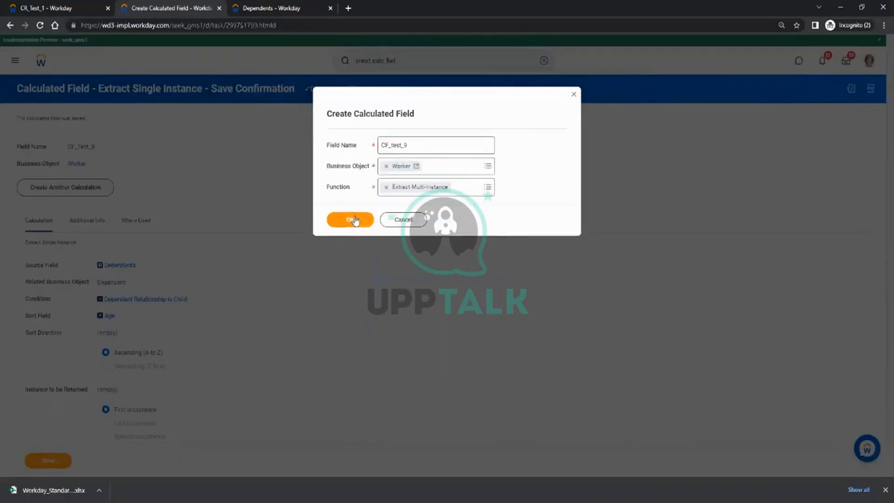
pyautogui.click(350, 219)
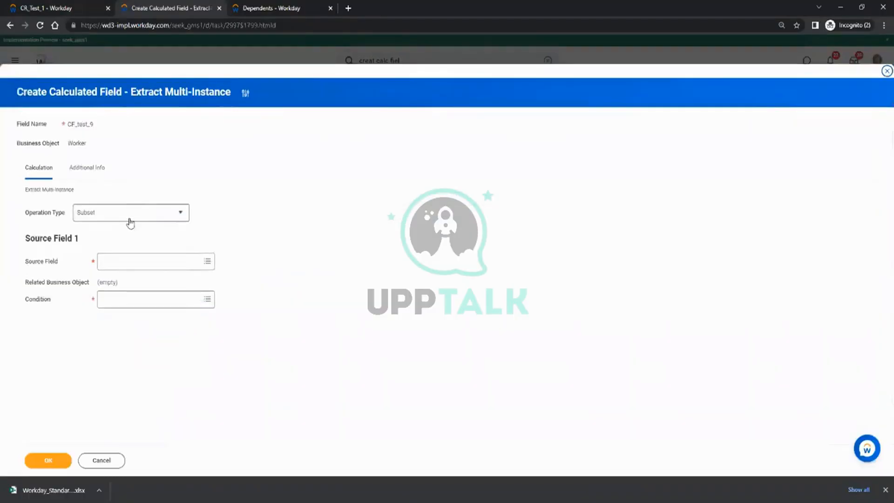
# Keep the Subset operation type and set Dependents as the source field, checking the relationship values.
pyautogui.click(148, 219)
pyautogui.click(323, 228)
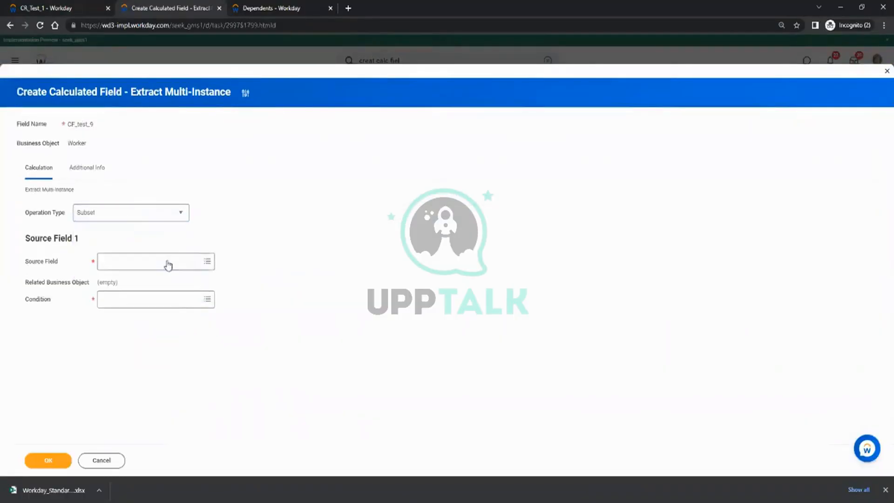
pyautogui.click(155, 261)
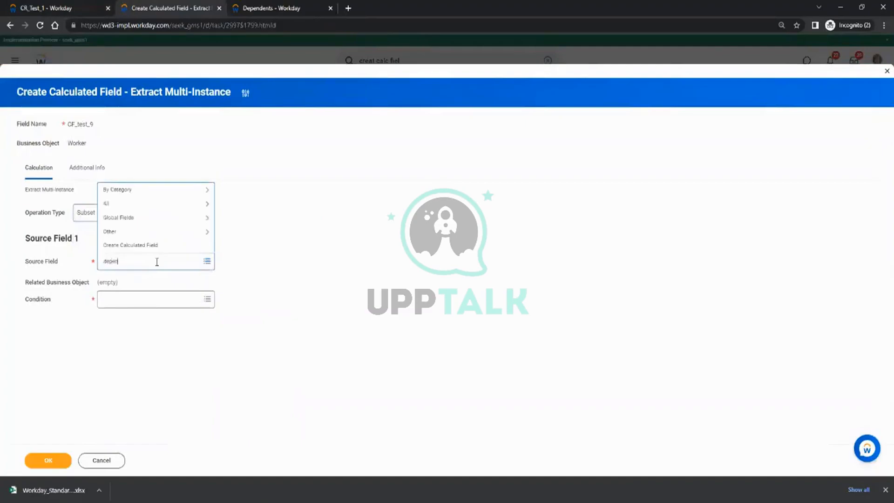
pyautogui.write('depende')
pyautogui.press('Return')
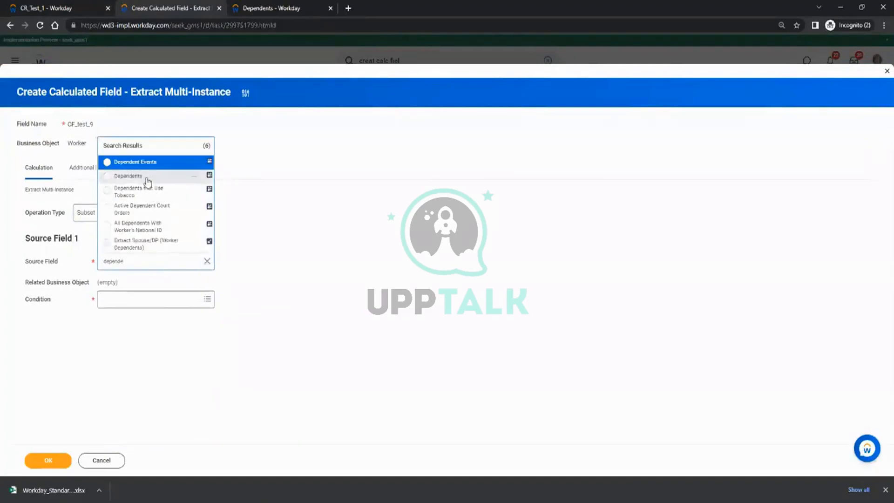
pyautogui.click(146, 180)
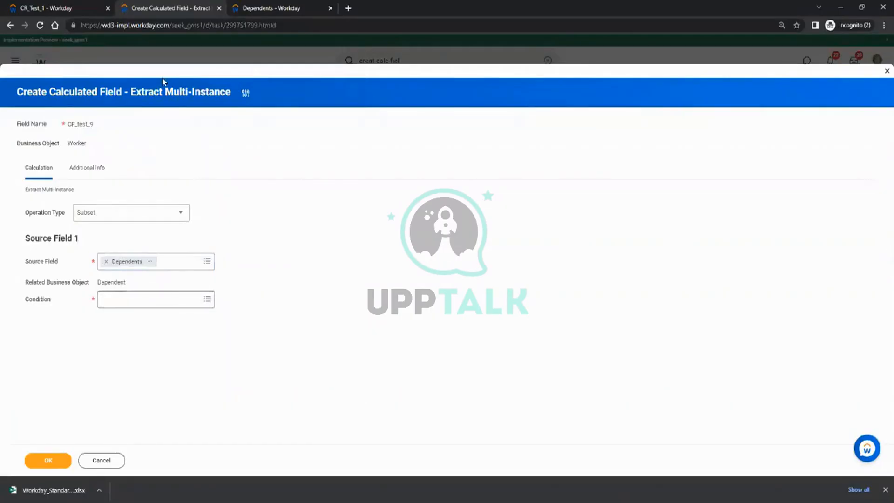
pyautogui.click(261, 8)
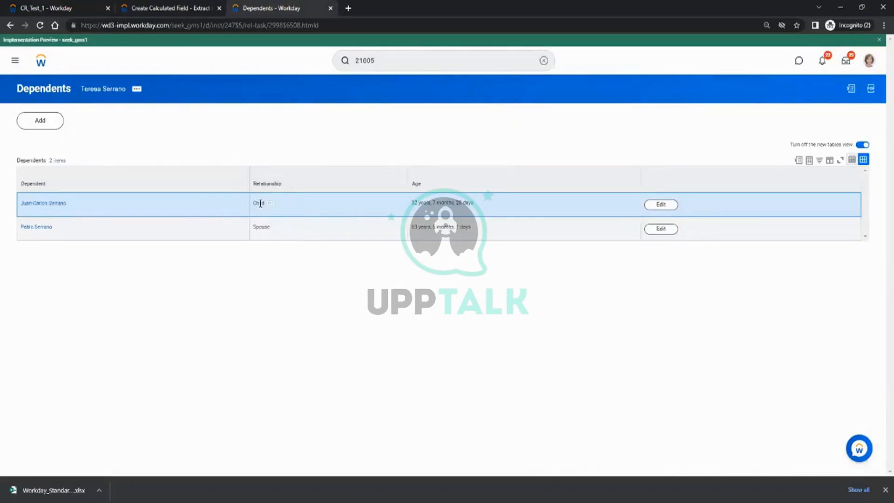
pyautogui.click(190, 6)
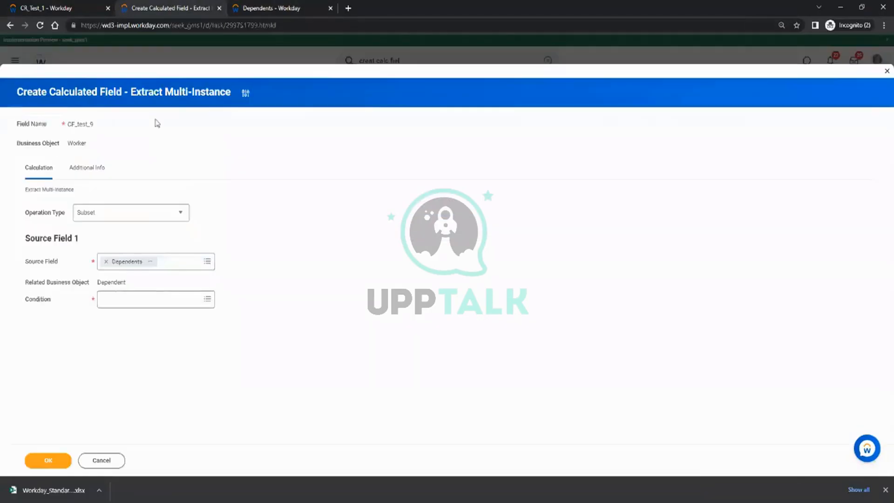
# Set the condition to Dependent Relationship is Child and save CF_test_9.
pyautogui.click(149, 303)
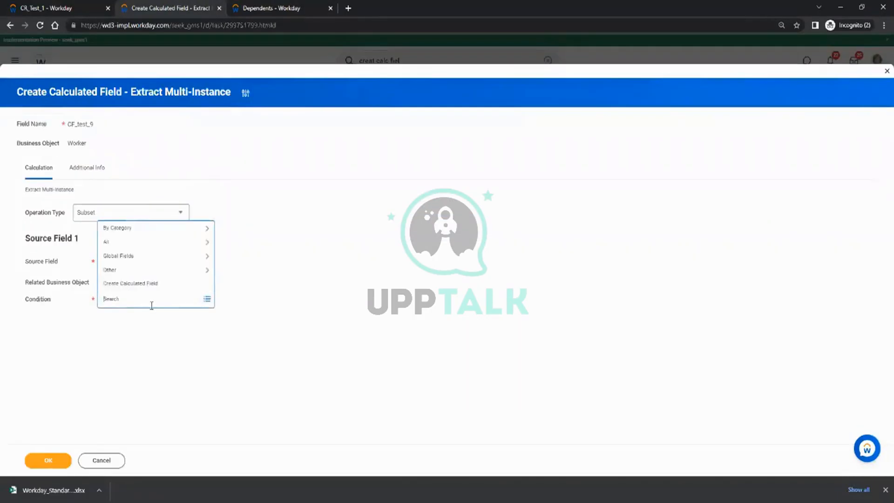
pyautogui.write('relation')
pyautogui.press('Return')
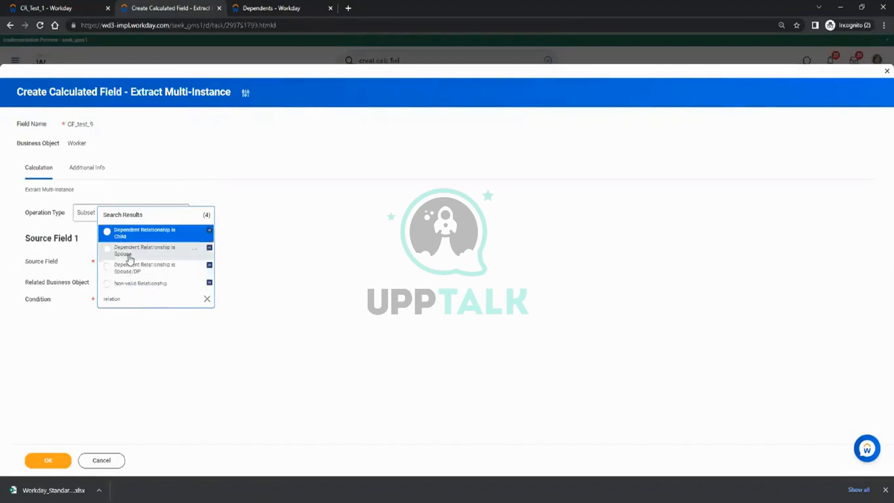
pyautogui.click(122, 233)
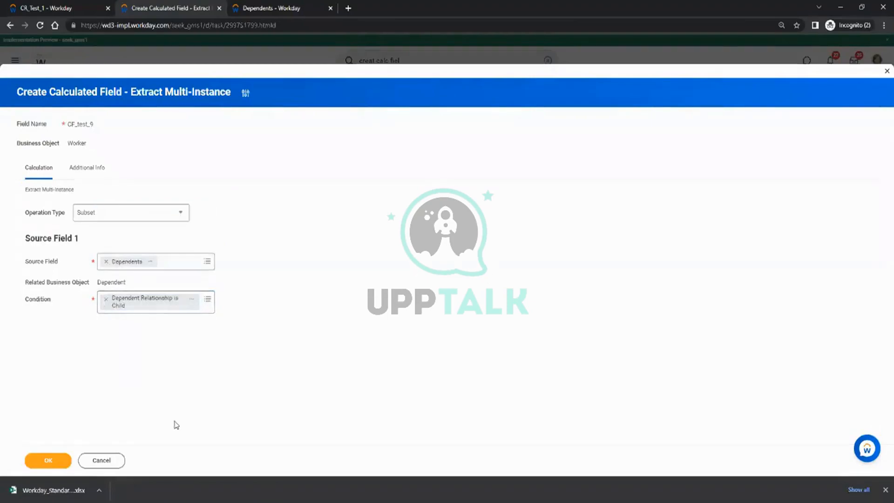
pyautogui.click(41, 461)
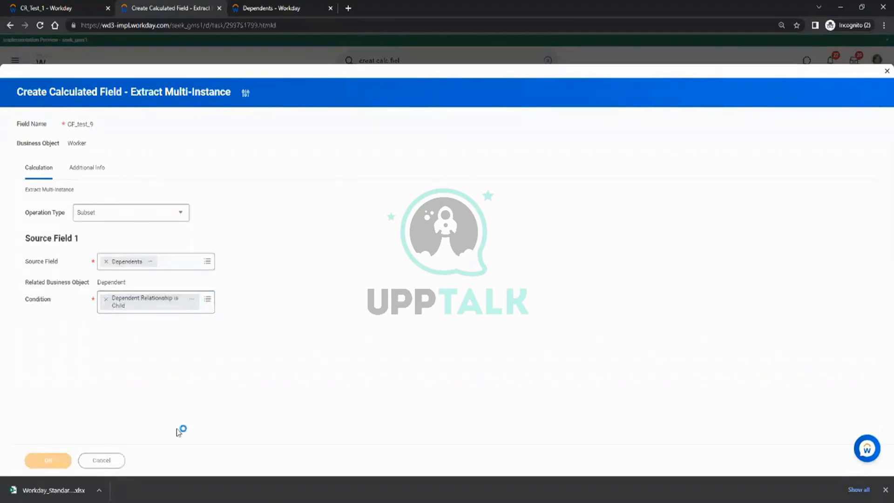
pyautogui.click(40, 460)
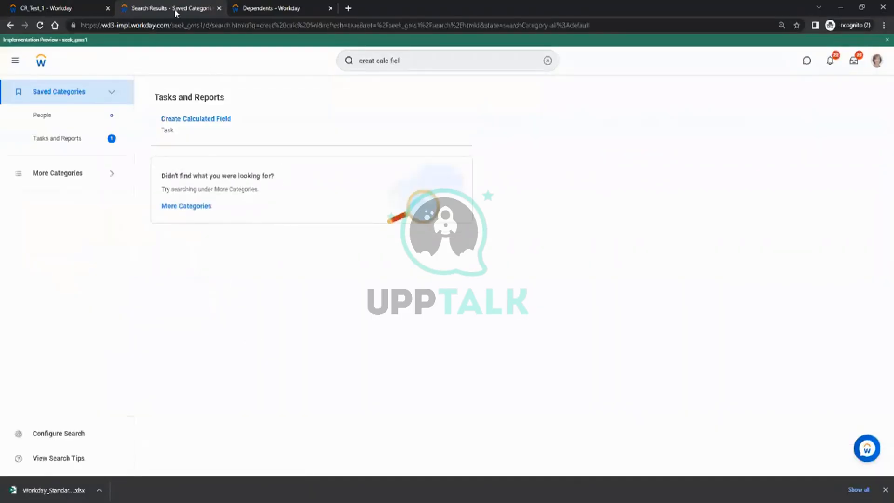
# Edit CR_Test_1 to insert a CF_test_9 column after CF_Test_8 and save the report.
pyautogui.click(47, 8)
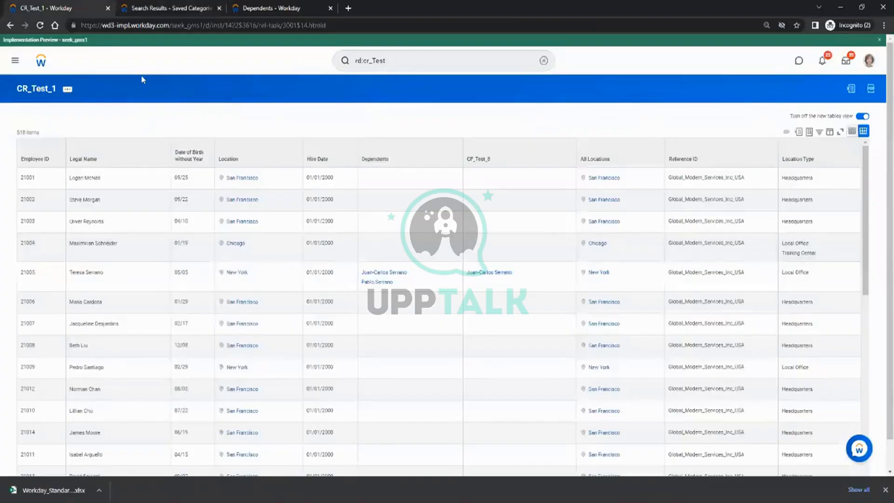
pyautogui.click(68, 92)
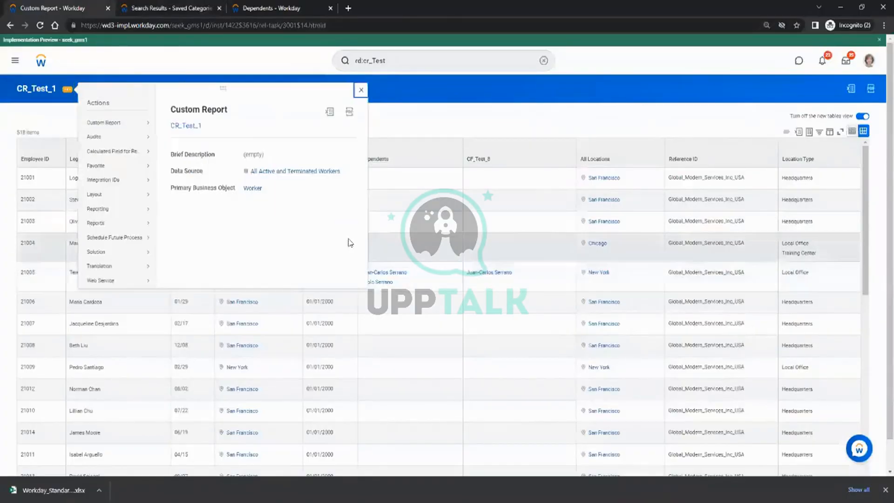
pyautogui.moveTo(110, 123)
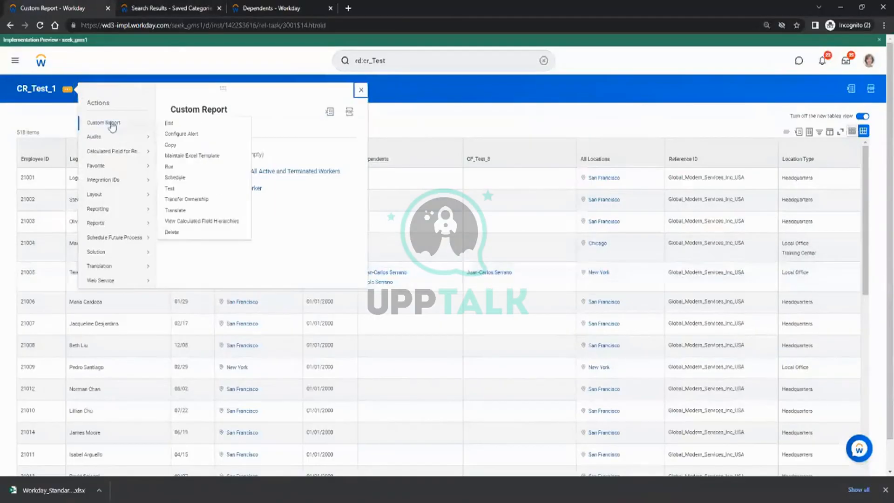
pyautogui.click(181, 123)
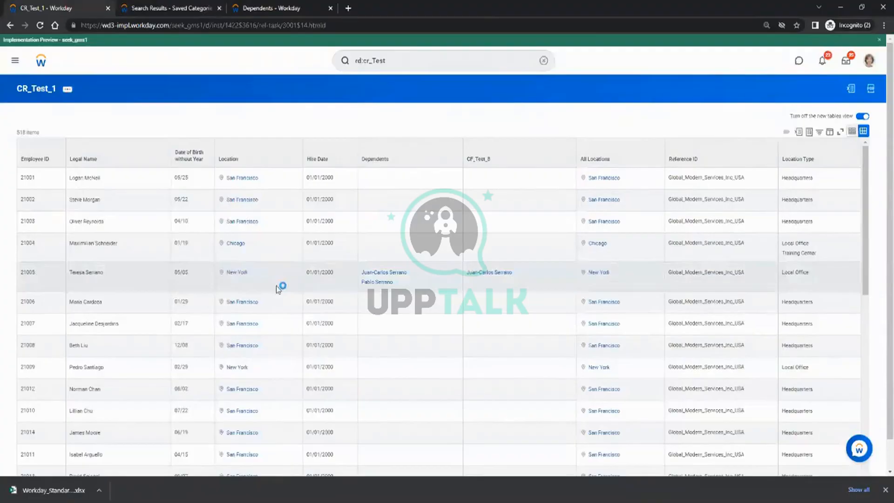
pyautogui.scroll(-5, 306, 222)
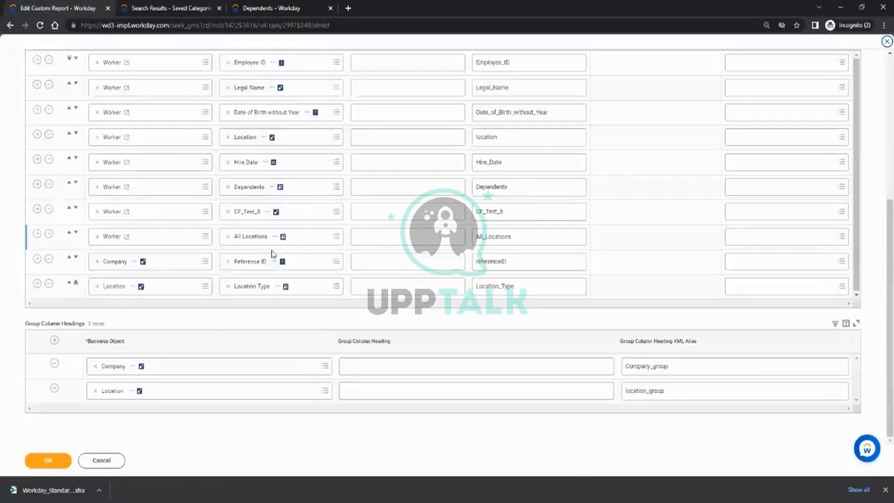
pyautogui.click(36, 211)
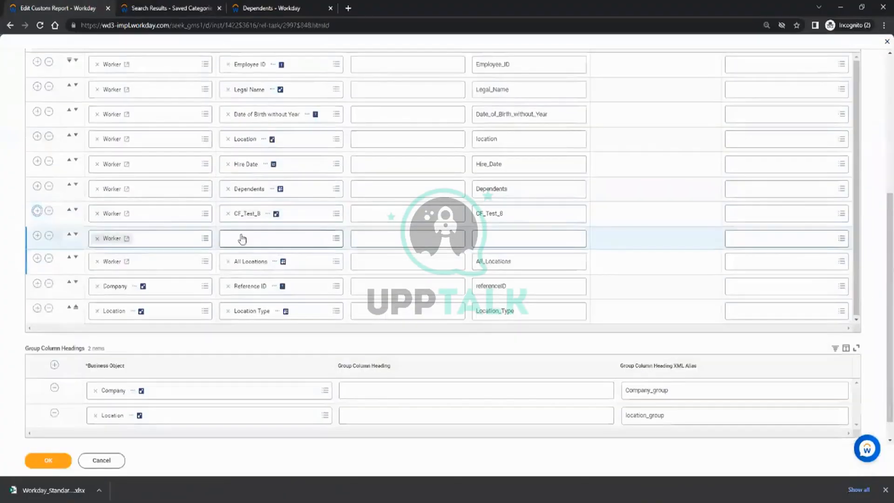
pyautogui.click(241, 238)
pyautogui.write('cf_test_8')
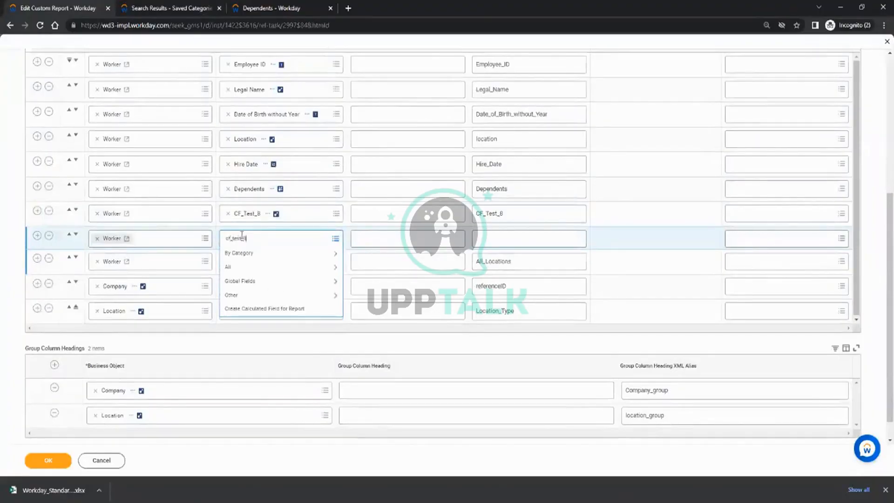
pyautogui.press('Return')
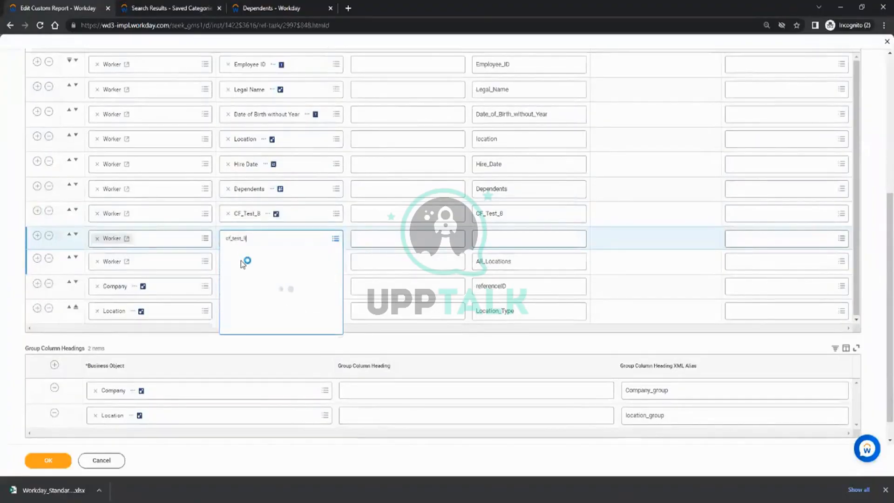
pyautogui.click(64, 455)
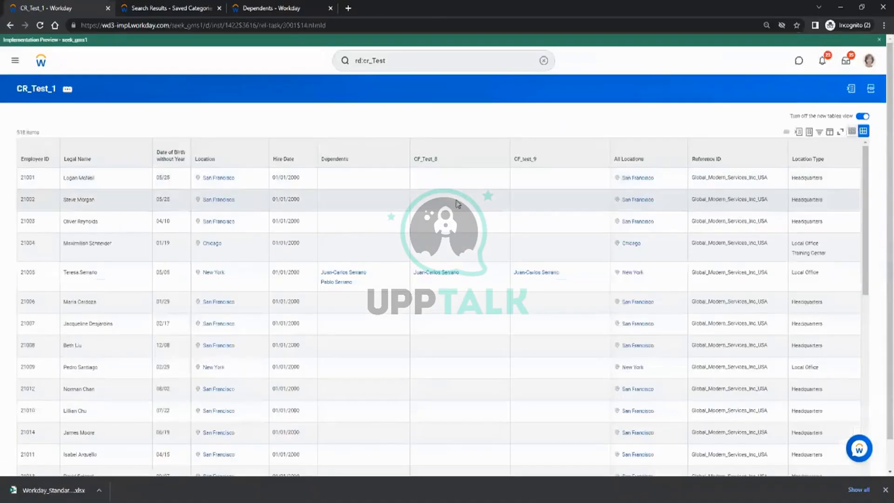
# Filter the CF_Test_8 column to 'not equal to' <Blanks>.
pyautogui.click(465, 164)
pyautogui.click(463, 231)
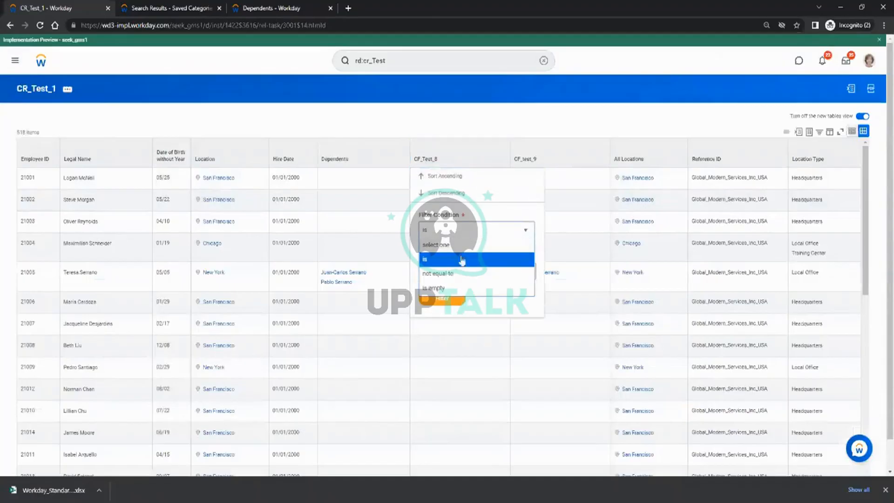
pyautogui.click(455, 275)
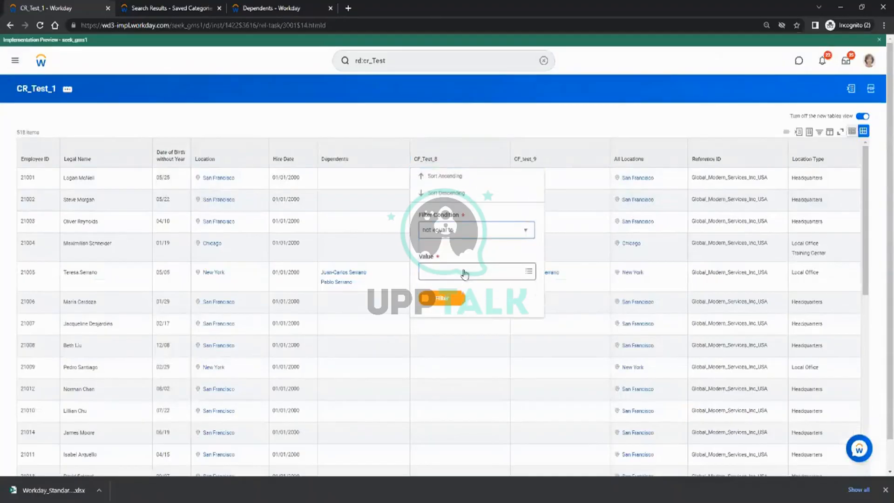
pyautogui.click(476, 273)
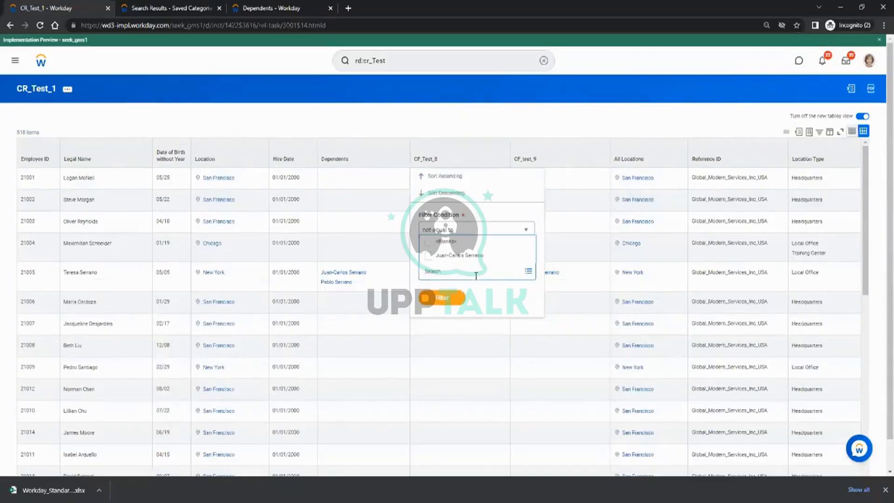
pyautogui.click(447, 242)
pyautogui.click(443, 299)
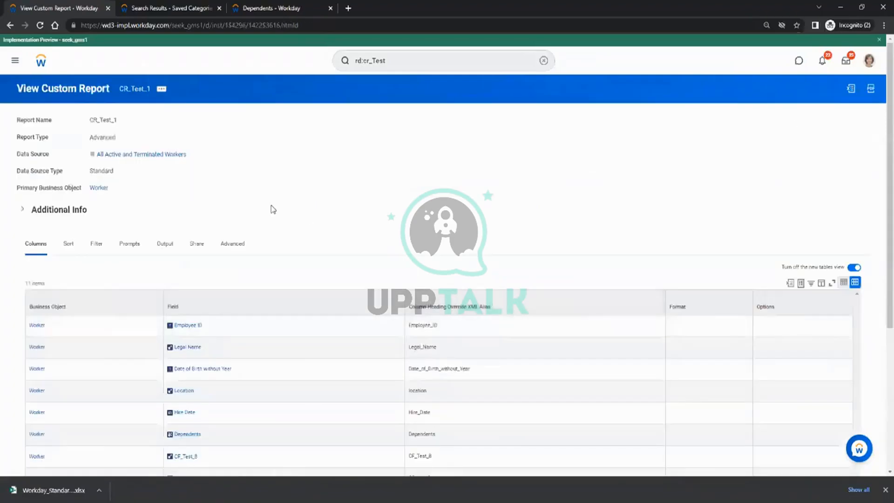
# Scroll through the filtered rows, then go to the Create Calculated Field search results.
pyautogui.scroll(-5, 272, 208)
pyautogui.scroll(5, 271, 207)
pyautogui.scroll(-2, 274, 211)
pyautogui.scroll(-2, 277, 214)
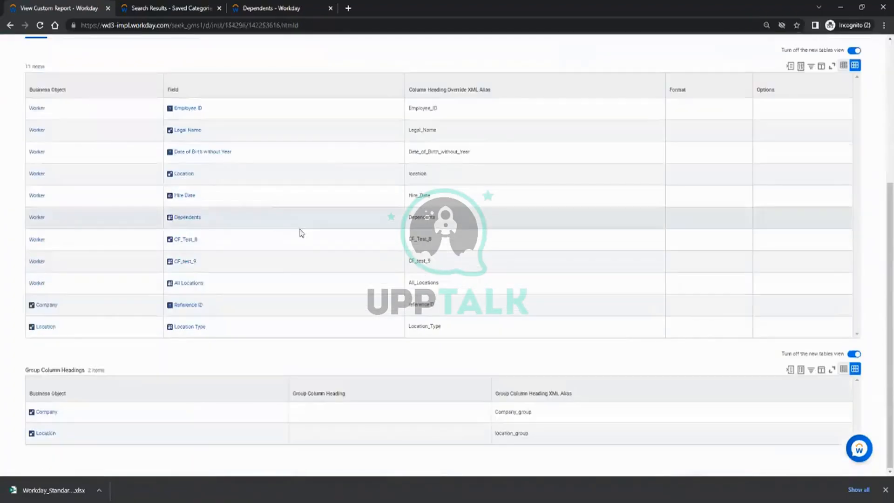
pyautogui.scroll(5, 290, 306)
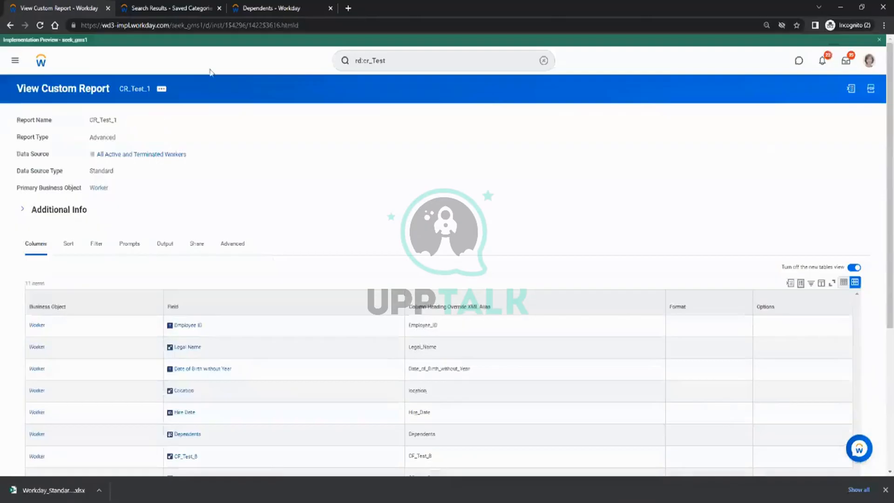
pyautogui.click(250, 5)
pyautogui.click(172, 8)
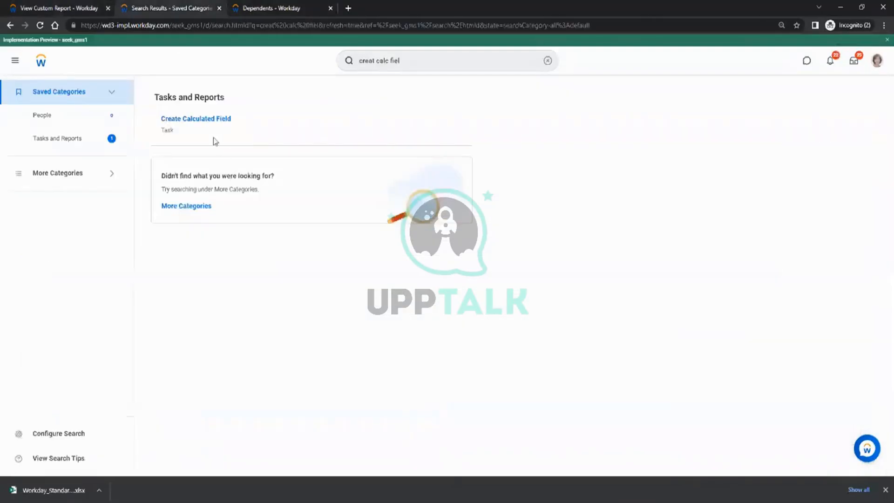
pyautogui.click(218, 122)
pyautogui.click(410, 189)
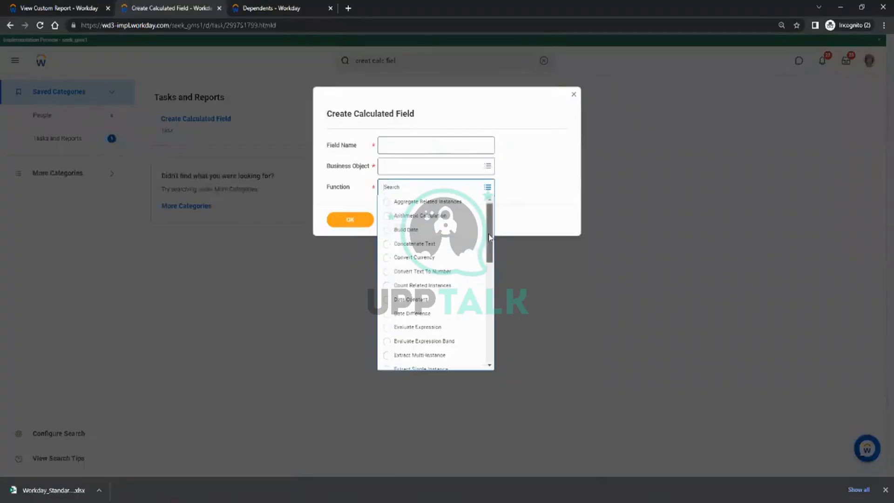
pyautogui.moveTo(489, 238); pyautogui.dragTo(494, 269)
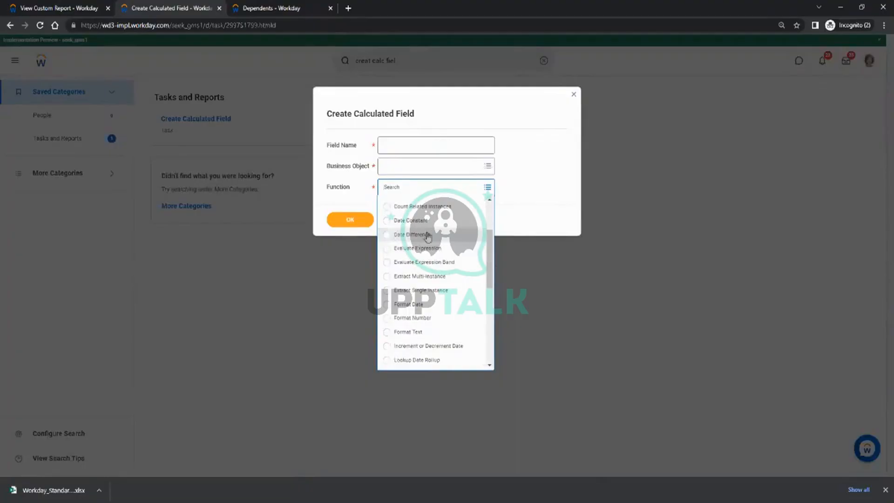
pyautogui.scroll(2, 492, 252)
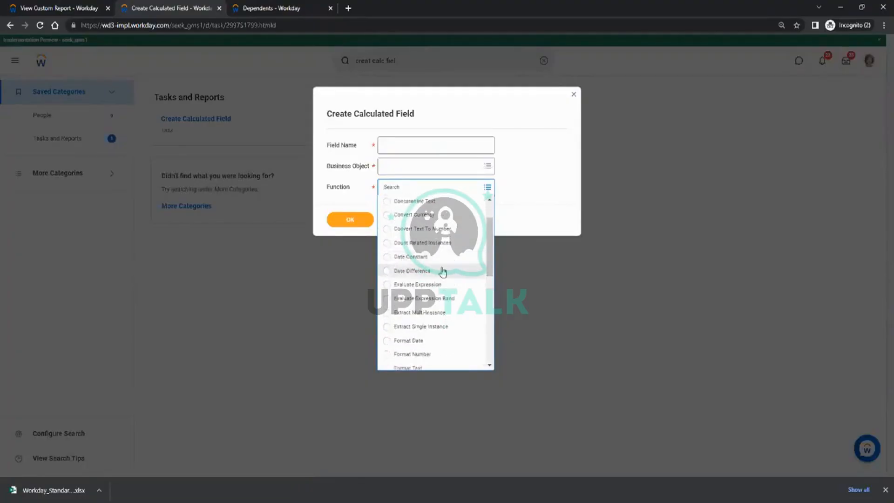
pyautogui.scroll(-3, 494, 272)
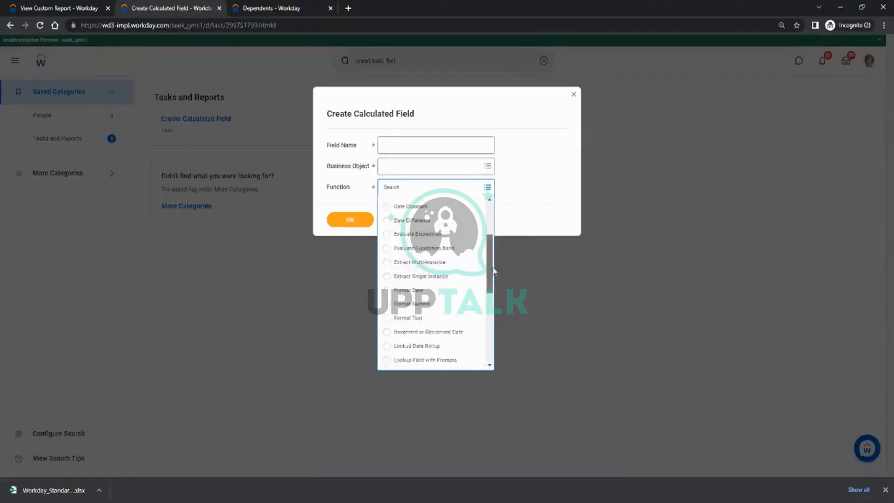
pyautogui.scroll(-6, 494, 270)
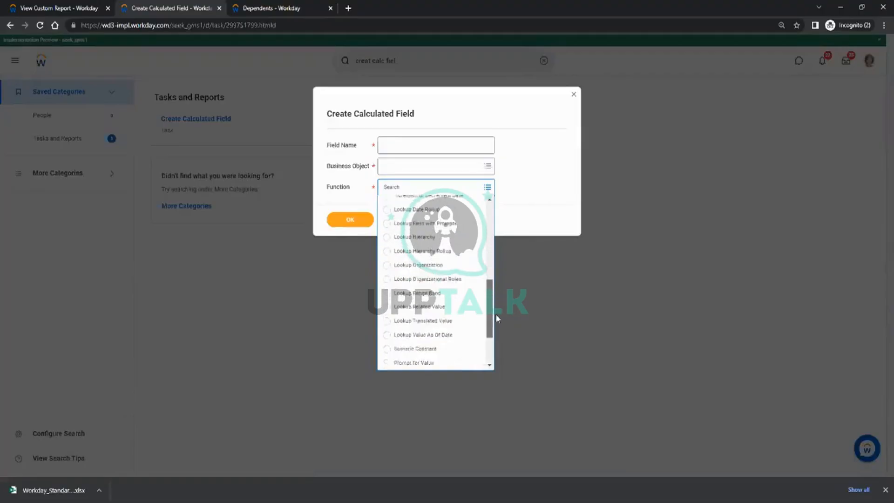
pyautogui.moveTo(498, 318); pyautogui.dragTo(494, 346)
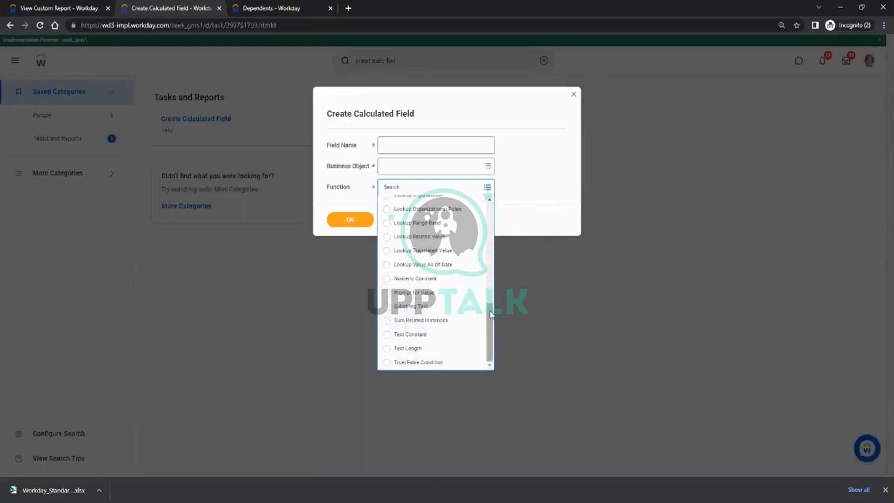
pyautogui.moveTo(492, 316)
pyautogui.mouseDown()
pyautogui.moveTo(497, 293)
pyautogui.moveTo(498, 313)
pyautogui.mouseUp()
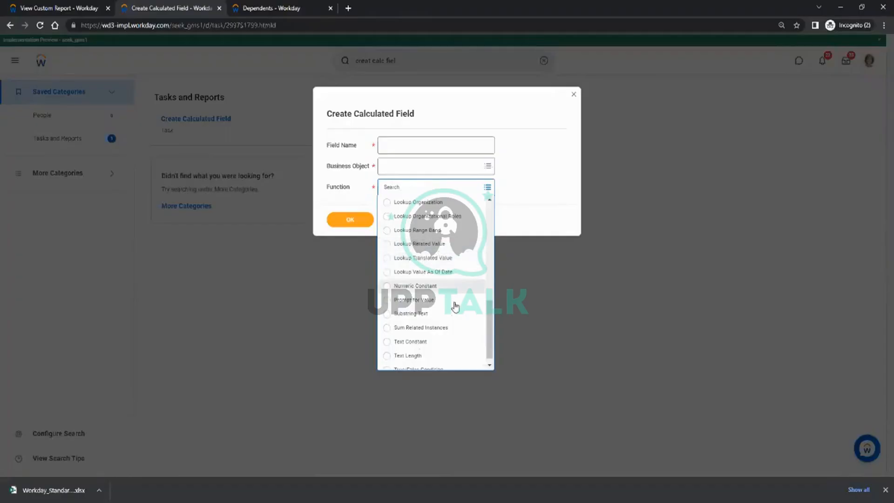
pyautogui.scroll(-1, 455, 312)
pyautogui.scroll(5, 454, 326)
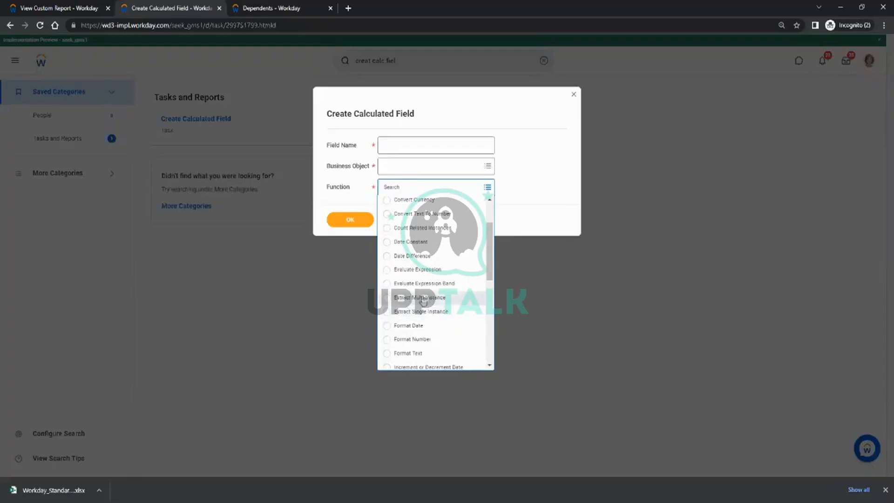
pyautogui.scroll(2, 438, 298)
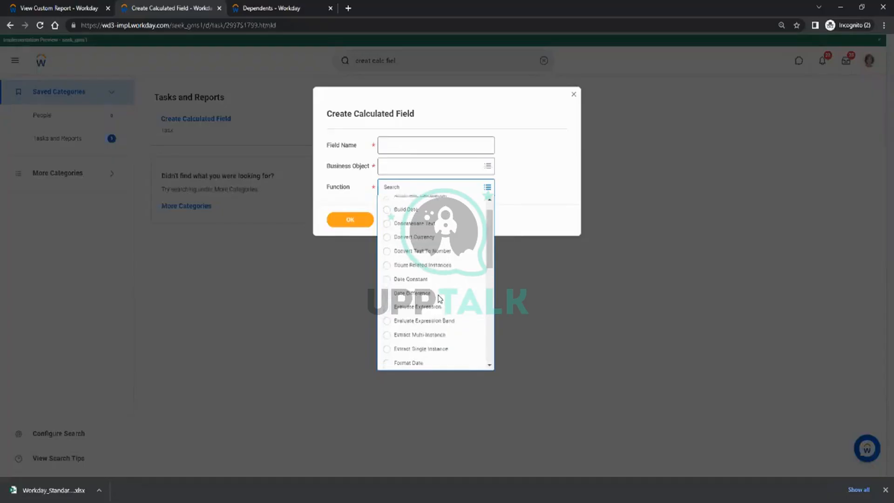
pyautogui.scroll(1, 438, 298)
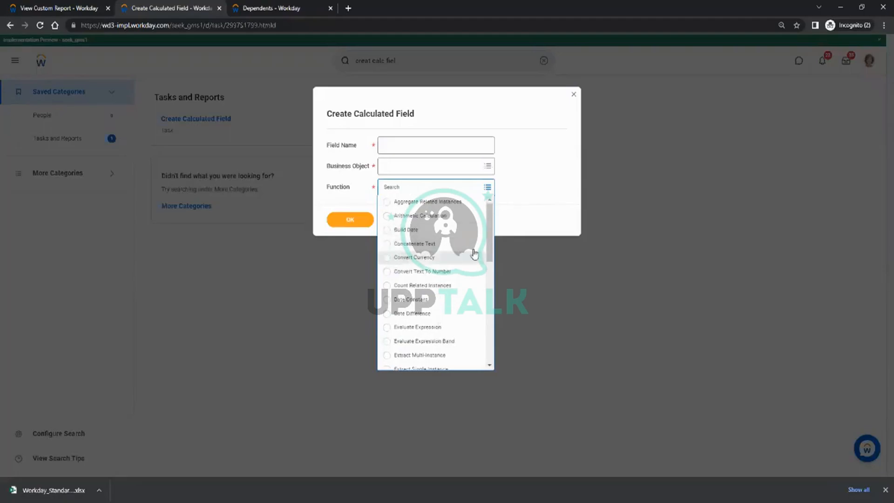
pyautogui.moveTo(490, 239); pyautogui.dragTo(490, 339)
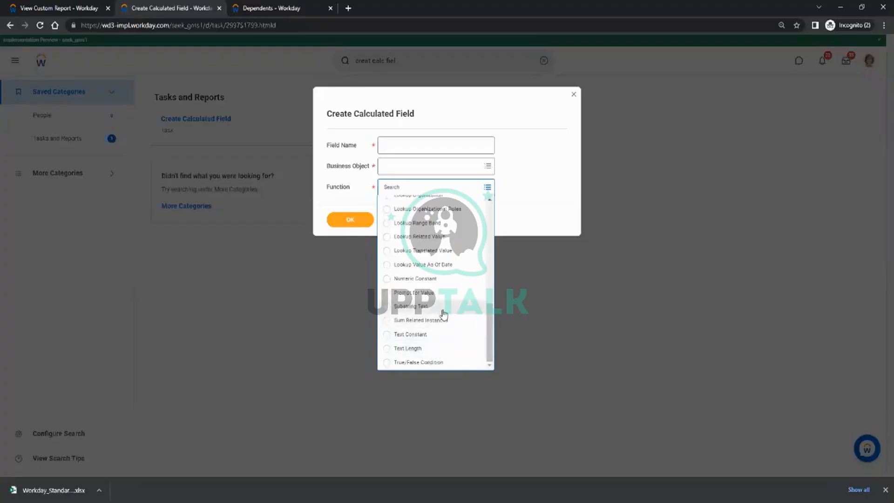
pyautogui.scroll(10, 444, 315)
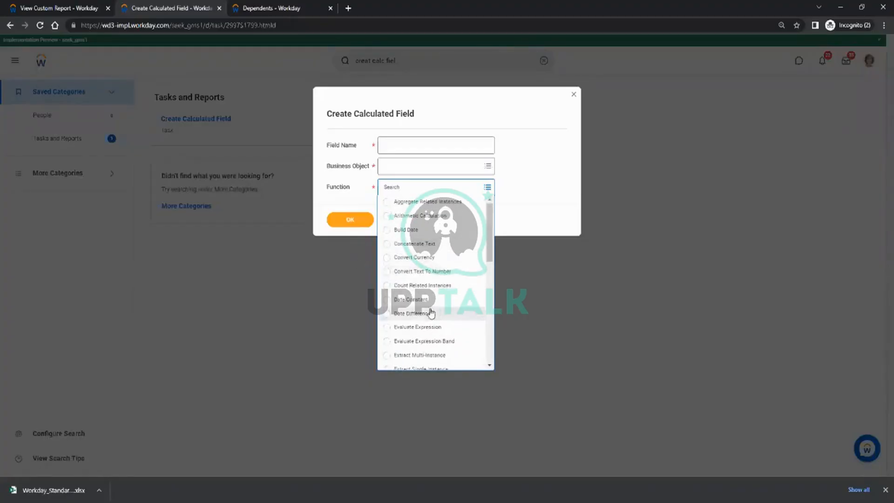
pyautogui.scroll(-3, 445, 285)
pyautogui.scroll(-6, 475, 261)
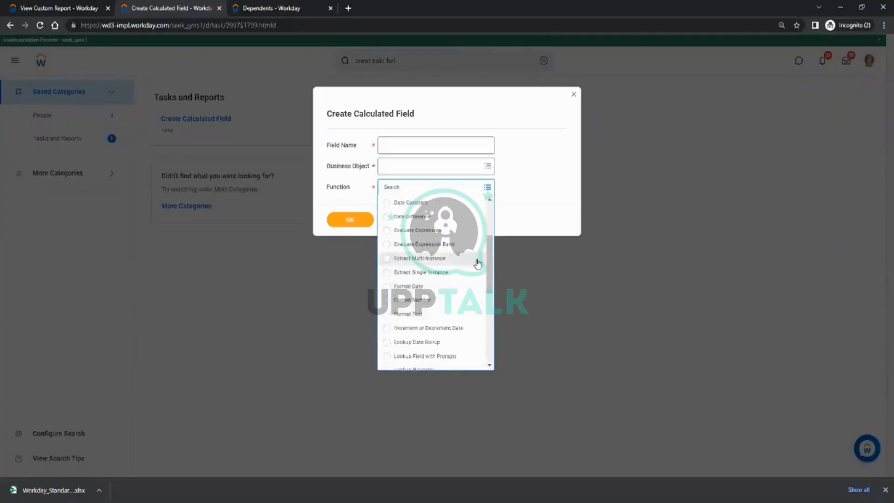
pyautogui.click(527, 170)
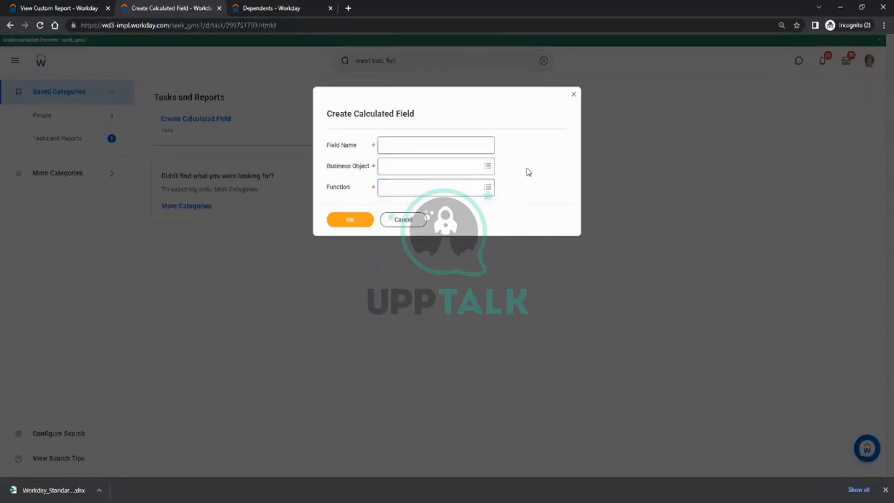
pyautogui.click(417, 221)
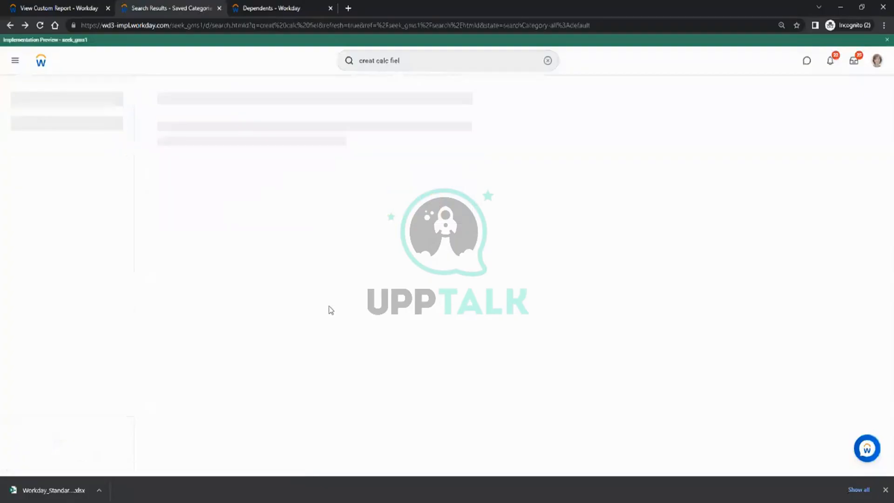